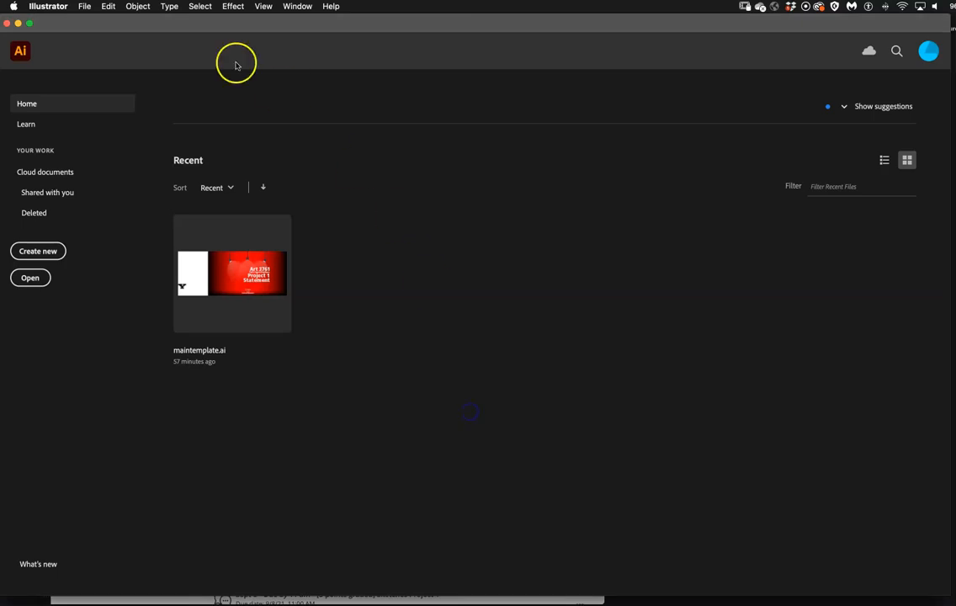
Step: Create a new 16 x 11 in landscape document in CMYK colour with one artboard
{"action": "left_click", "coordinate": [85, 6]}
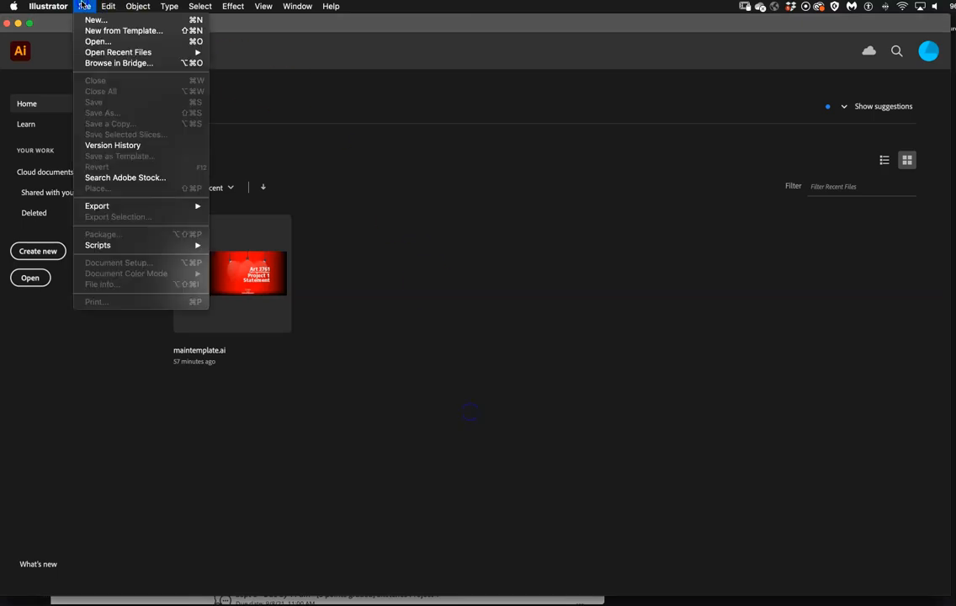
{"action": "left_click", "coordinate": [84, 20]}
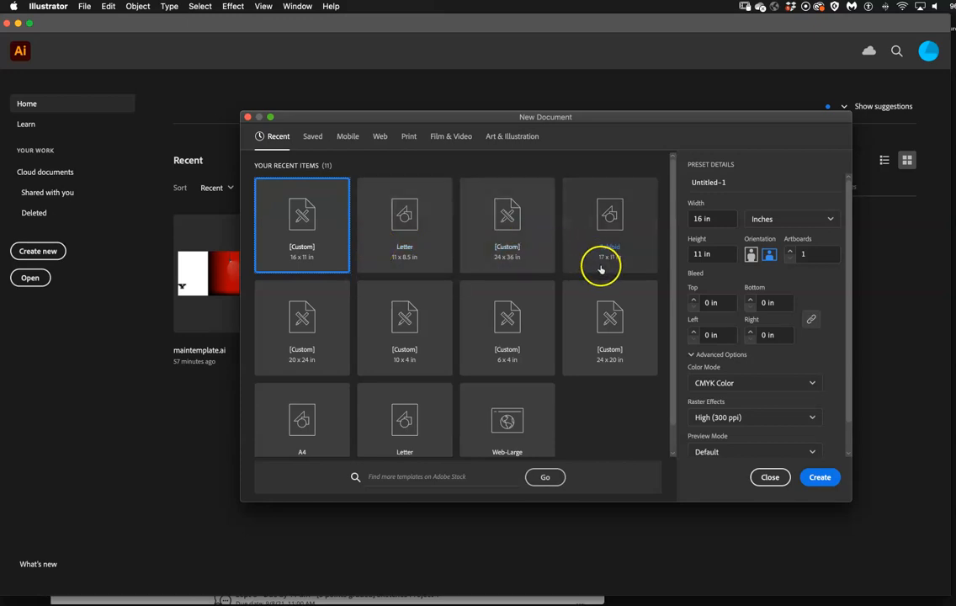
{"action": "left_click", "coordinate": [820, 478]}
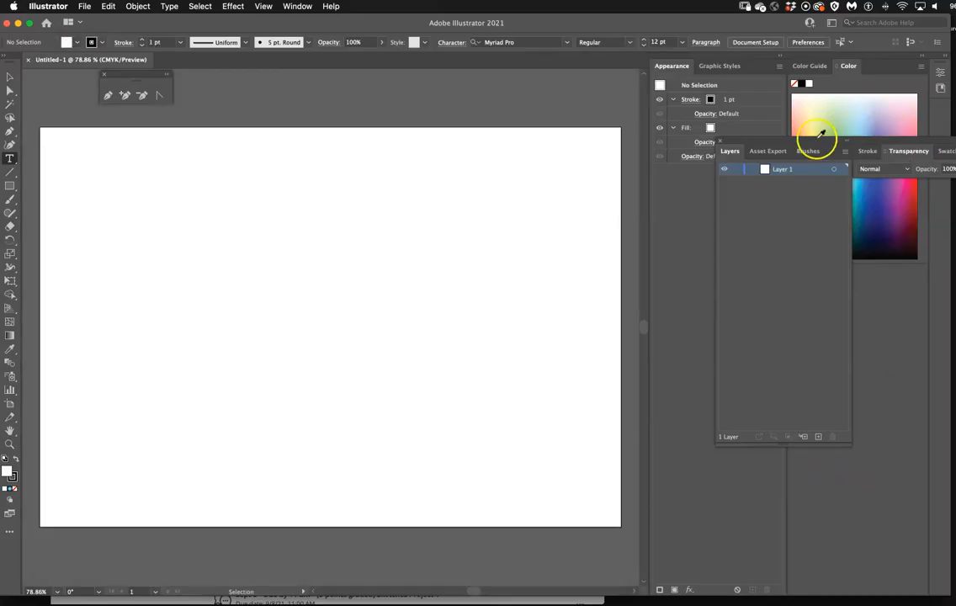
Step: Arrange the workspace by placing the Layers and Transparency panels beneath Appearance and Color and nudging the floating pen tools down
{"action": "mouse_move", "coordinate": [767, 144]}
{"action": "left_mouse_down"}
{"action": "mouse_move", "coordinate": [696, 252]}
{"action": "mouse_move", "coordinate": [706, 282]}
{"action": "mouse_move", "coordinate": [705, 273]}
{"action": "left_mouse_up"}
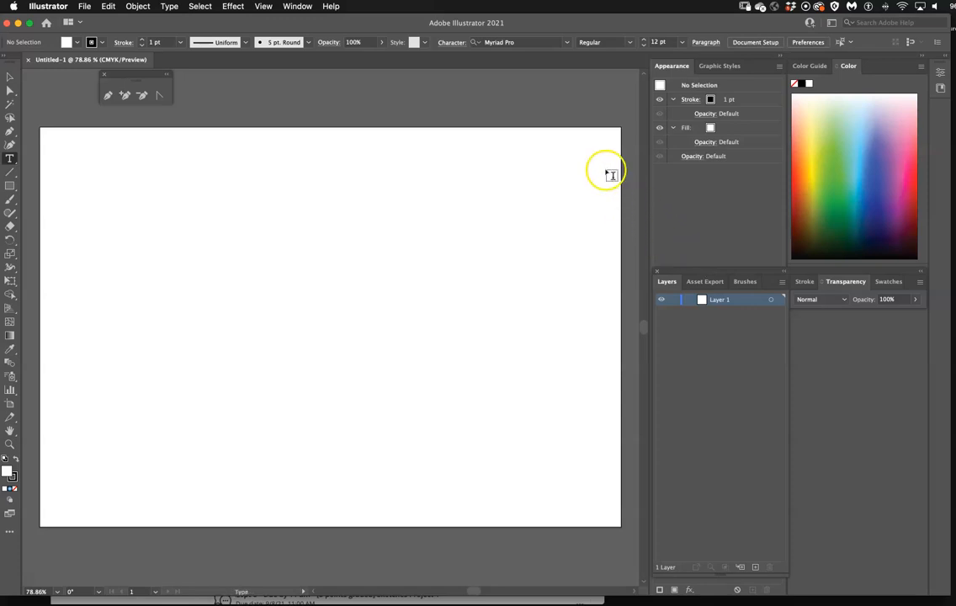
{"action": "left_click_drag", "start_coordinate": [407, 24], "coordinate": [413, 26]}
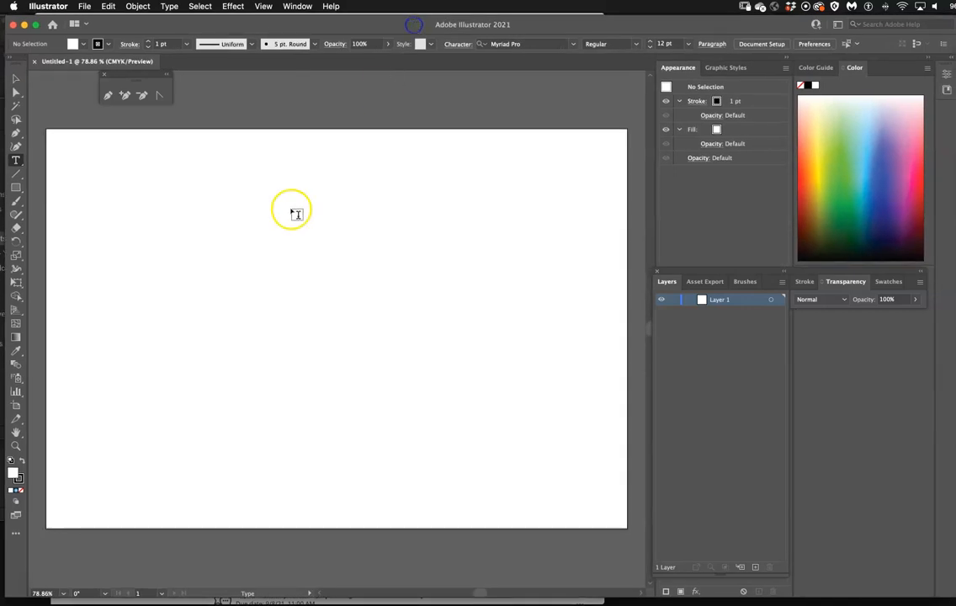
{"action": "left_click_drag", "start_coordinate": [120, 74], "coordinate": [120, 82]}
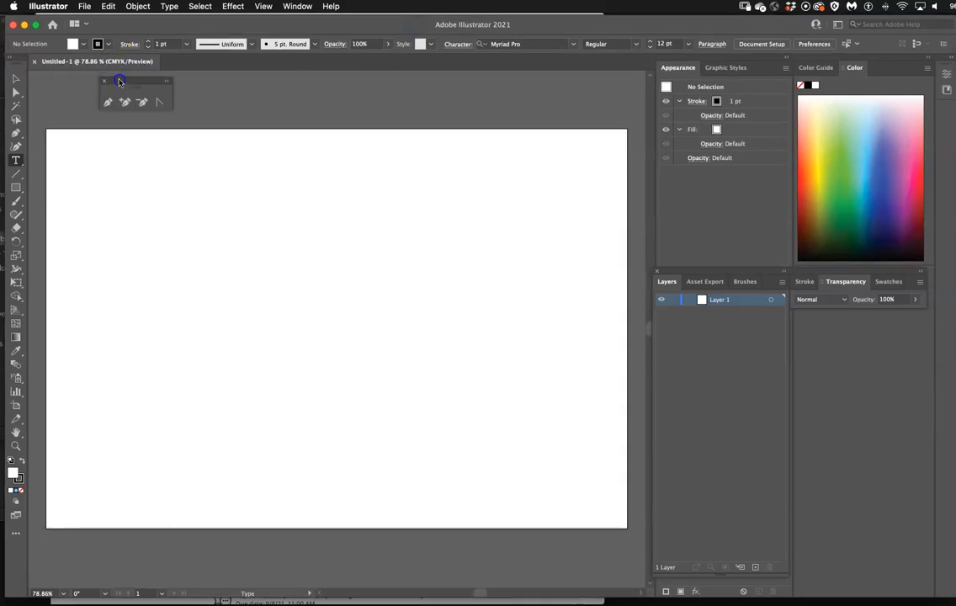
Step: Draw a large rectangle in the middle of the artboard and swap its fill and stroke, giving it a black fill and white stroke
{"action": "left_click", "coordinate": [16, 187]}
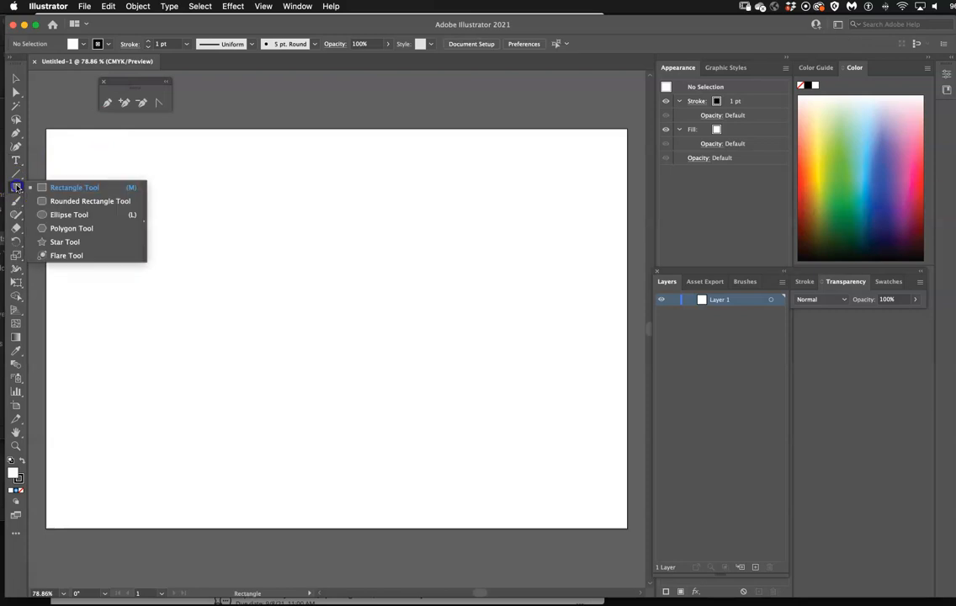
{"action": "left_click", "coordinate": [70, 189]}
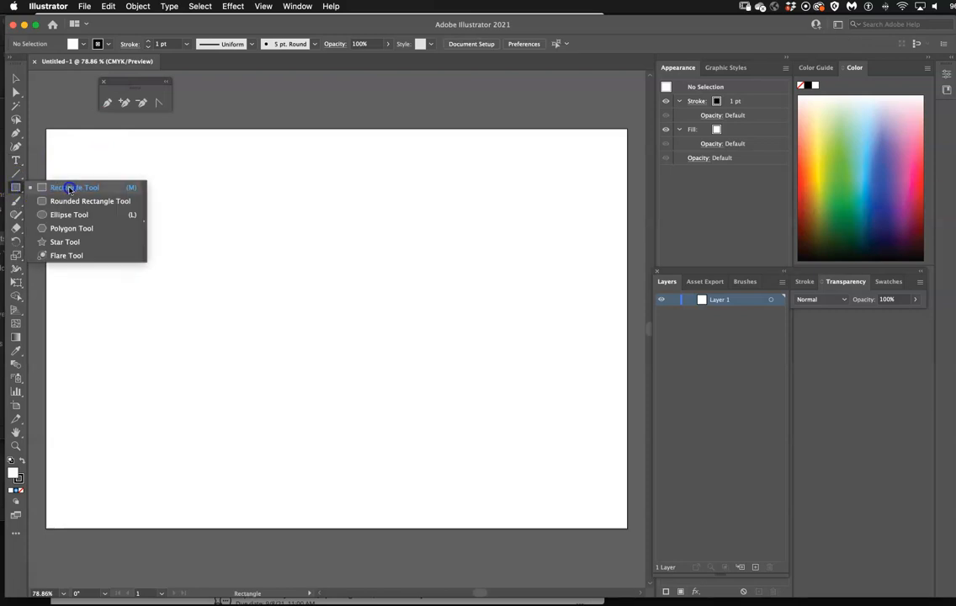
{"action": "mouse_move", "coordinate": [70, 188]}
{"action": "left_mouse_down"}
{"action": "mouse_move", "coordinate": [76, 257]}
{"action": "mouse_move", "coordinate": [77, 186]}
{"action": "left_mouse_up"}
{"action": "left_click_drag", "start_coordinate": [77, 187], "coordinate": [76, 183]}
{"action": "left_click_drag", "start_coordinate": [131, 196], "coordinate": [539, 466]}
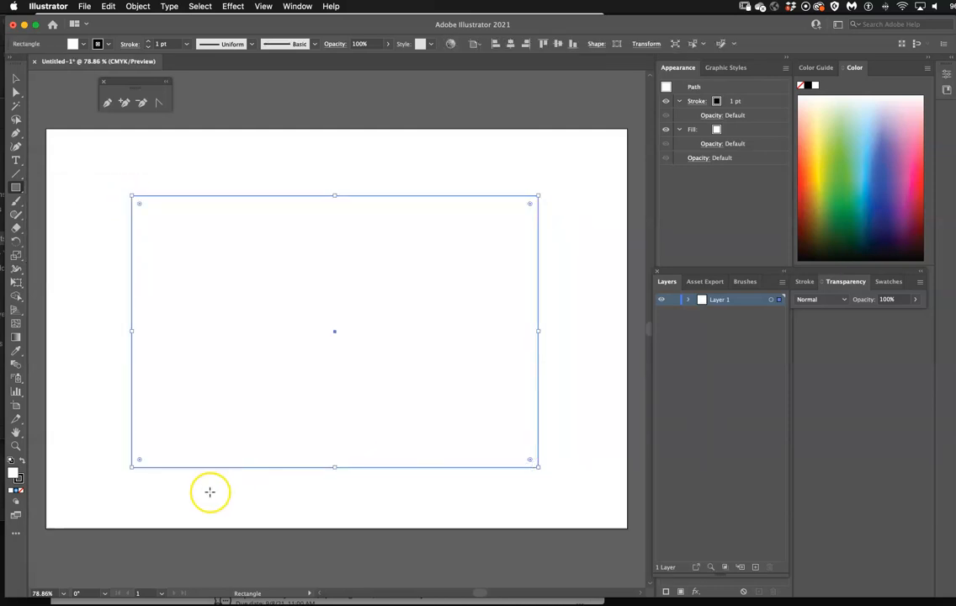
{"action": "left_click", "coordinate": [22, 460]}
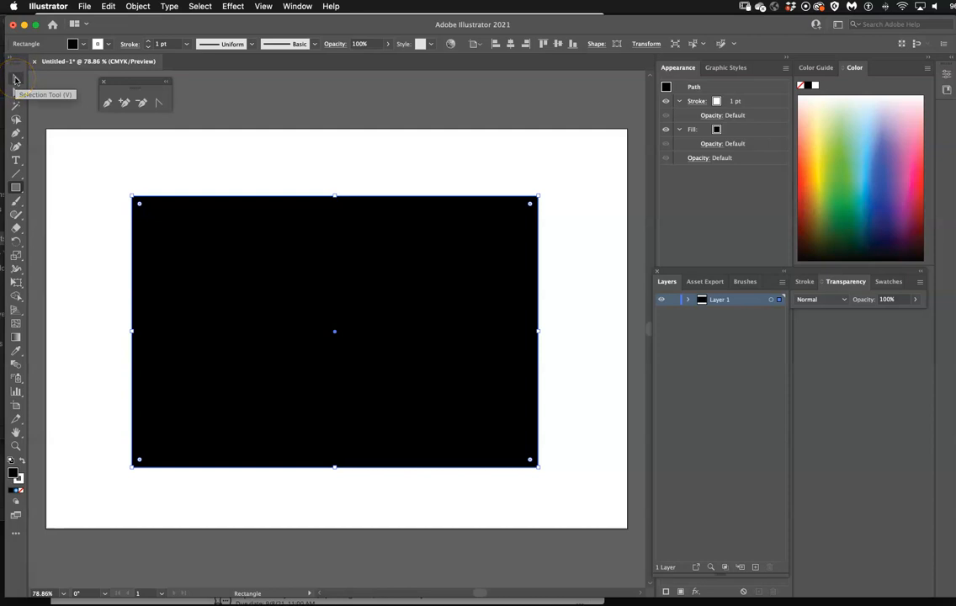
Step: Move the whole black rectangle slightly upward with the Selection tool
{"action": "left_click", "coordinate": [15, 79]}
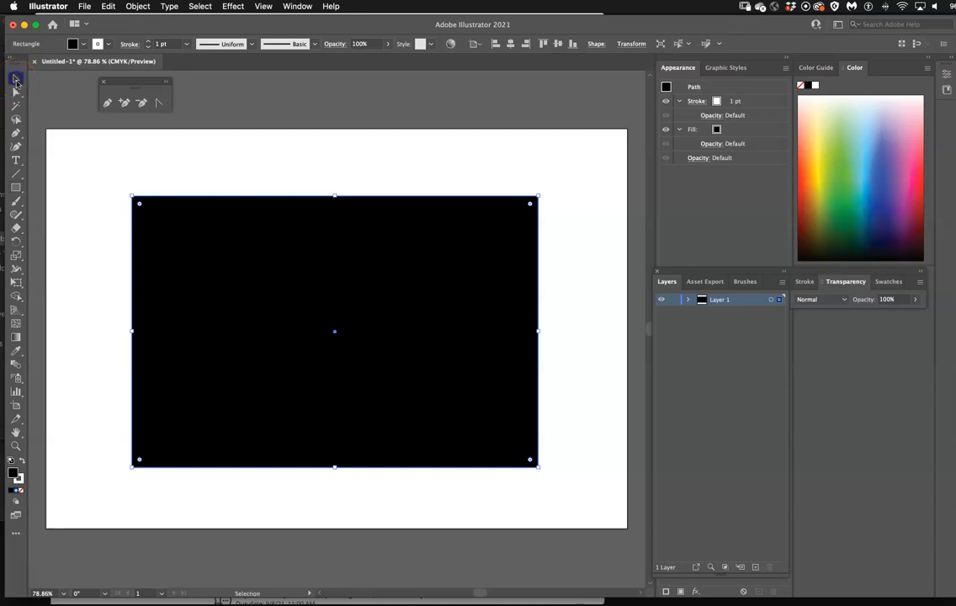
{"action": "left_click", "coordinate": [80, 148]}
{"action": "mouse_move", "coordinate": [340, 307]}
{"action": "left_mouse_down"}
{"action": "mouse_move", "coordinate": [314, 283]}
{"action": "mouse_move", "coordinate": [381, 306]}
{"action": "mouse_move", "coordinate": [342, 327]}
{"action": "mouse_move", "coordinate": [337, 301]}
{"action": "left_mouse_up"}
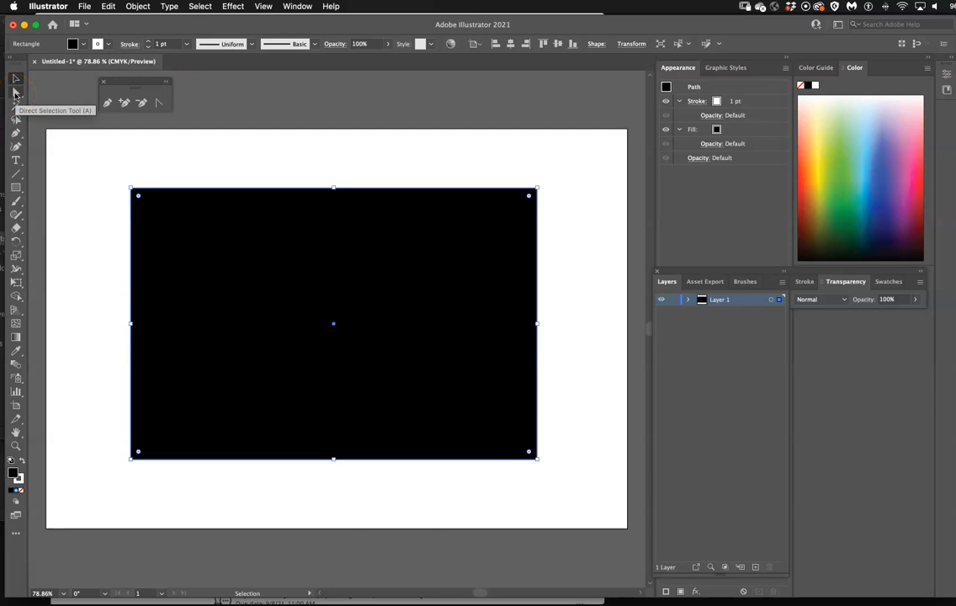
Step: Reshape the rectangle with Direct Selection, moving its top-left anchor to about X 6.8 in, Y 1.23 in and pulling its top-right anchor inward
{"action": "left_click", "coordinate": [15, 94]}
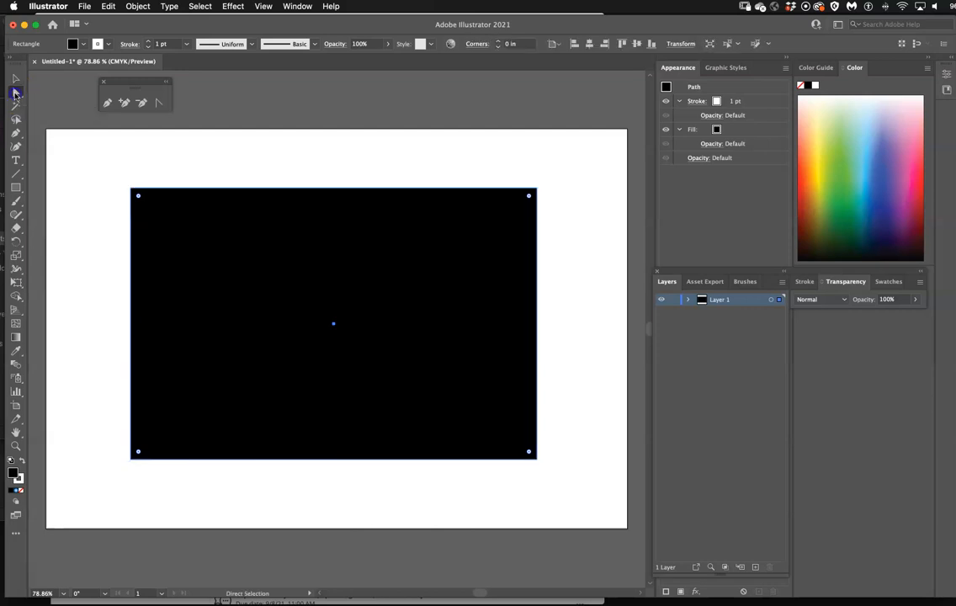
{"action": "left_click", "coordinate": [112, 181]}
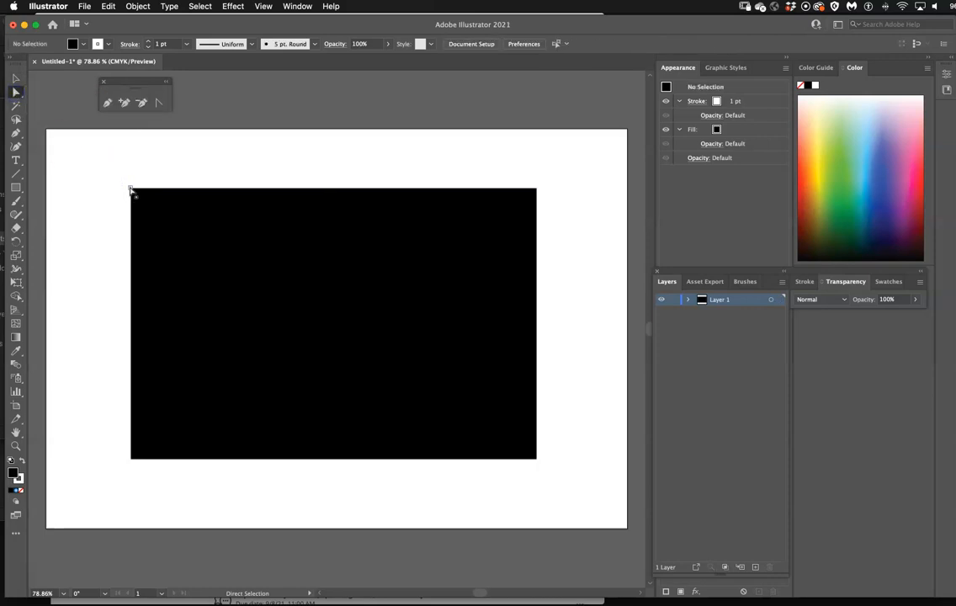
{"action": "left_click", "coordinate": [131, 188]}
{"action": "left_click_drag", "start_coordinate": [131, 187], "coordinate": [294, 174]}
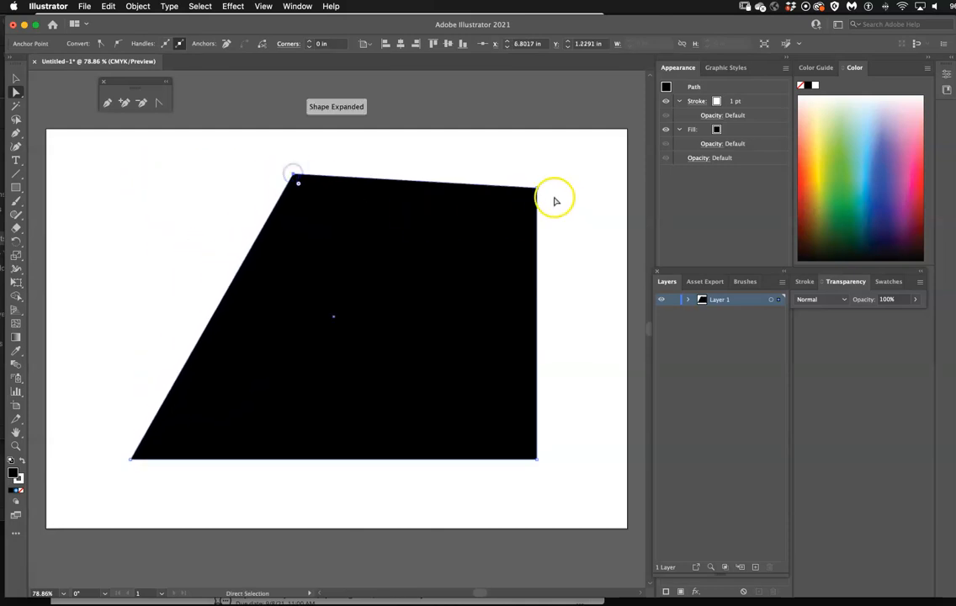
{"action": "left_click_drag", "start_coordinate": [538, 192], "coordinate": [439, 314]}
{"action": "mouse_move", "coordinate": [545, 465]}
{"action": "left_mouse_down"}
{"action": "mouse_move", "coordinate": [574, 378]}
{"action": "mouse_move", "coordinate": [553, 455]}
{"action": "mouse_move", "coordinate": [534, 462]}
{"action": "left_mouse_up"}
{"action": "left_click", "coordinate": [546, 365]}
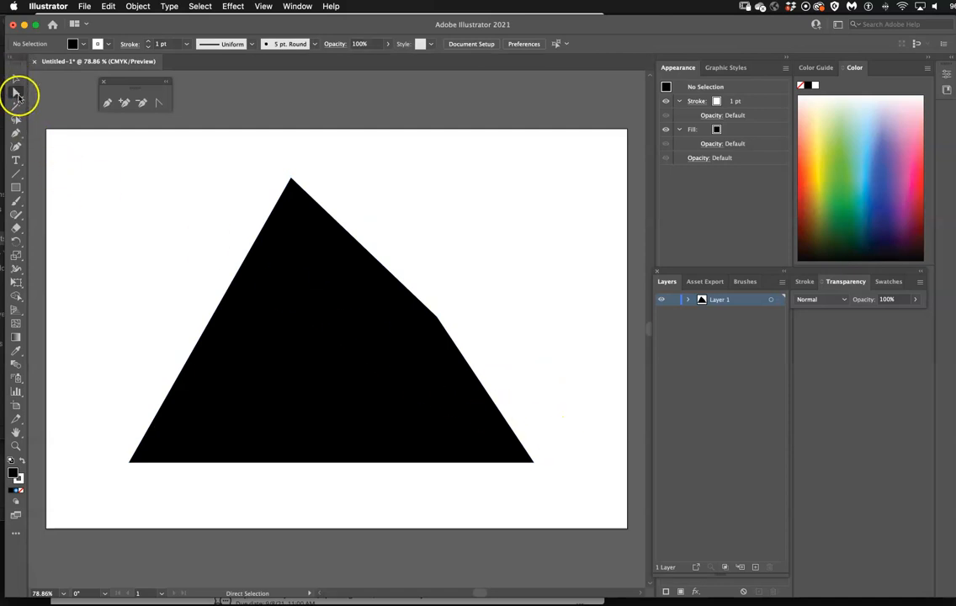
Step: Reposition the whole reshaped object using Direct Selection and the Selection tool, placing it nearer the artboard's left edge
{"action": "left_click", "coordinate": [337, 353]}
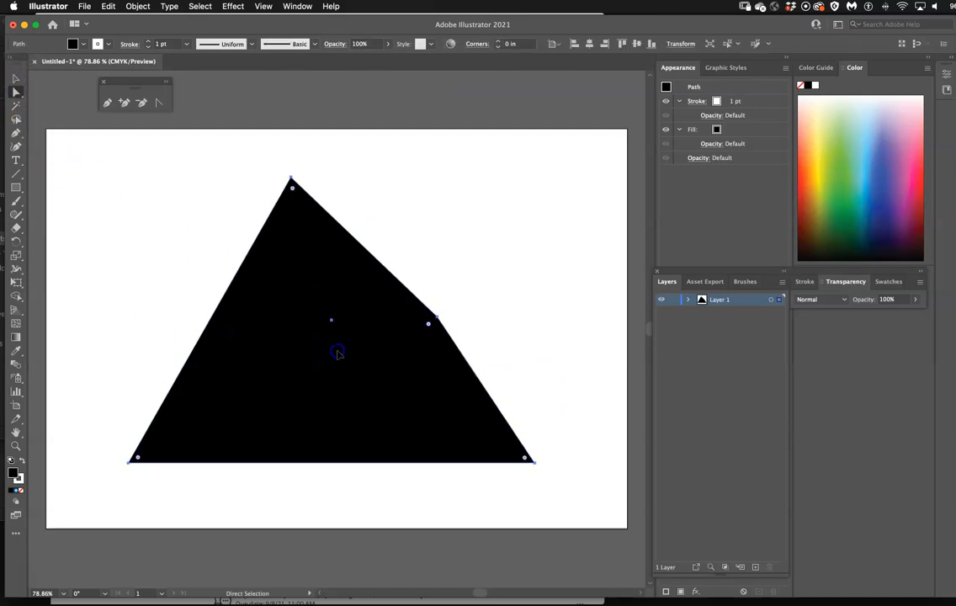
{"action": "mouse_move", "coordinate": [348, 346]}
{"action": "left_mouse_down"}
{"action": "mouse_move", "coordinate": [291, 421]}
{"action": "mouse_move", "coordinate": [482, 342]}
{"action": "mouse_move", "coordinate": [350, 339]}
{"action": "mouse_move", "coordinate": [349, 362]}
{"action": "left_mouse_up"}
{"action": "left_click", "coordinate": [16, 79]}
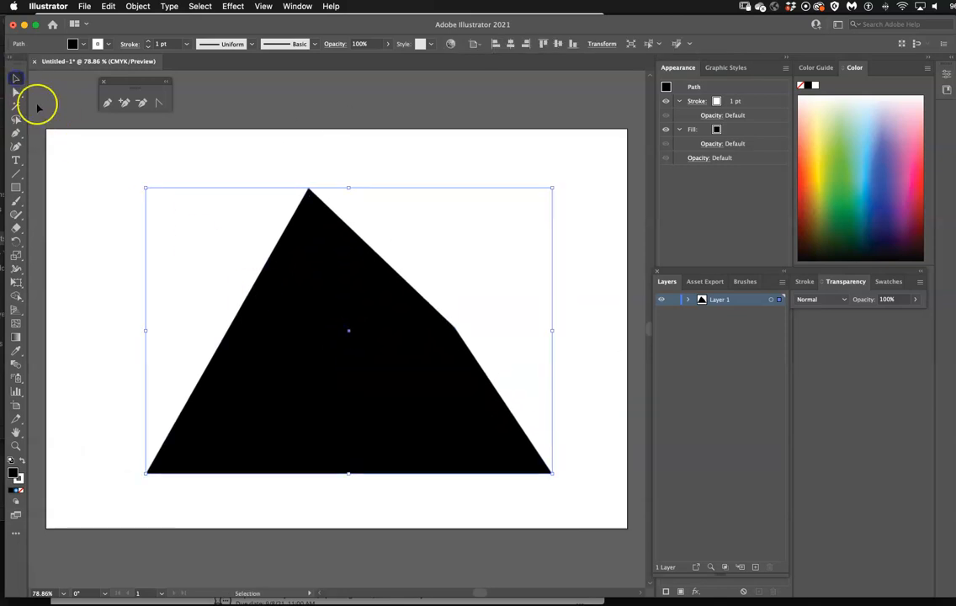
{"action": "left_click", "coordinate": [71, 216]}
{"action": "left_click_drag", "start_coordinate": [347, 361], "coordinate": [324, 363]}
{"action": "left_click", "coordinate": [250, 261]}
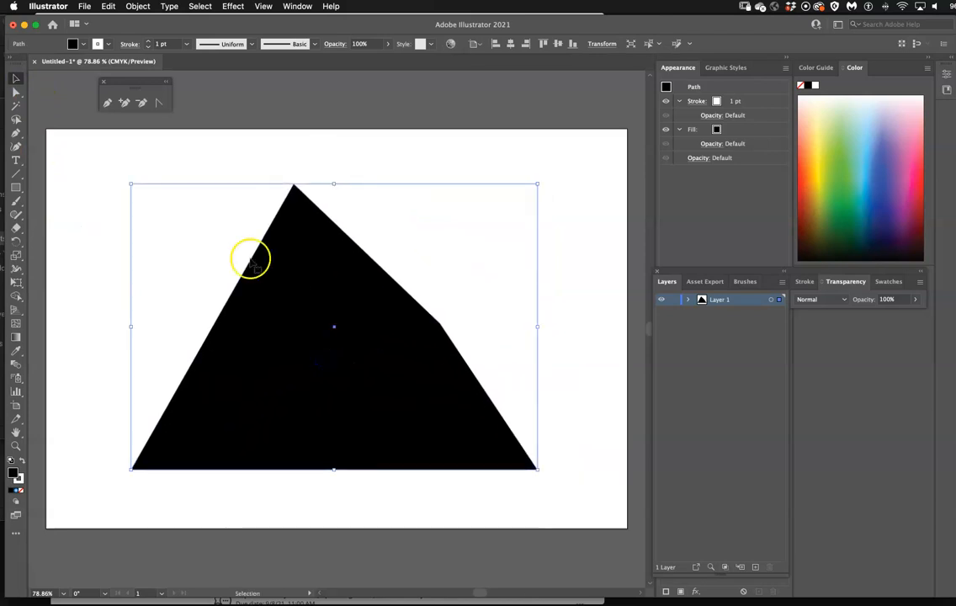
{"action": "left_click", "coordinate": [289, 161]}
{"action": "left_click", "coordinate": [295, 193]}
{"action": "mouse_move", "coordinate": [297, 224]}
{"action": "left_mouse_down"}
{"action": "mouse_move", "coordinate": [318, 205]}
{"action": "mouse_move", "coordinate": [311, 262]}
{"action": "mouse_move", "coordinate": [272, 241]}
{"action": "mouse_move", "coordinate": [306, 220]}
{"action": "left_mouse_up"}
{"action": "mouse_move", "coordinate": [301, 271]}
{"action": "left_mouse_down"}
{"action": "mouse_move", "coordinate": [359, 271]}
{"action": "mouse_move", "coordinate": [312, 300]}
{"action": "mouse_move", "coordinate": [311, 232]}
{"action": "mouse_move", "coordinate": [271, 245]}
{"action": "mouse_move", "coordinate": [274, 280]}
{"action": "mouse_move", "coordinate": [283, 278]}
{"action": "left_mouse_up"}
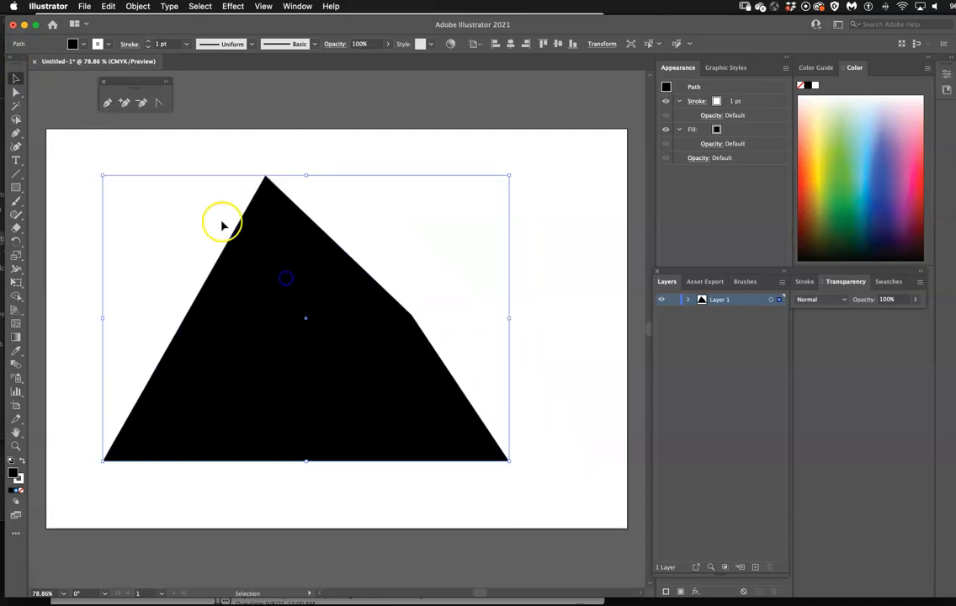
Step: Form a slanted quadrilateral by moving the bottom-right anchor down and inward and the right-hand anchor to about X 12.8 in, Y 2.5 in
{"action": "left_click", "coordinate": [16, 94]}
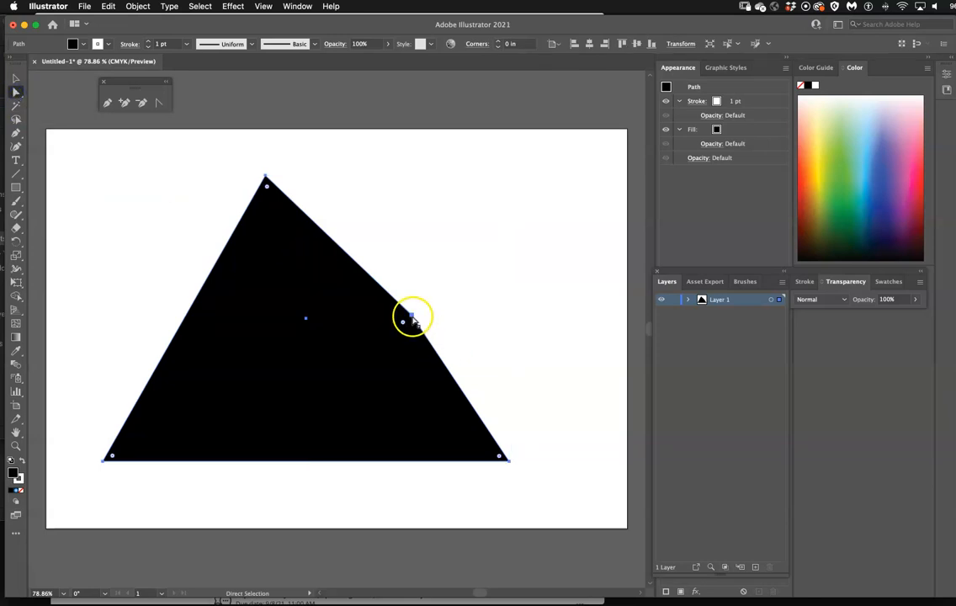
{"action": "left_click_drag", "start_coordinate": [411, 318], "coordinate": [398, 396]}
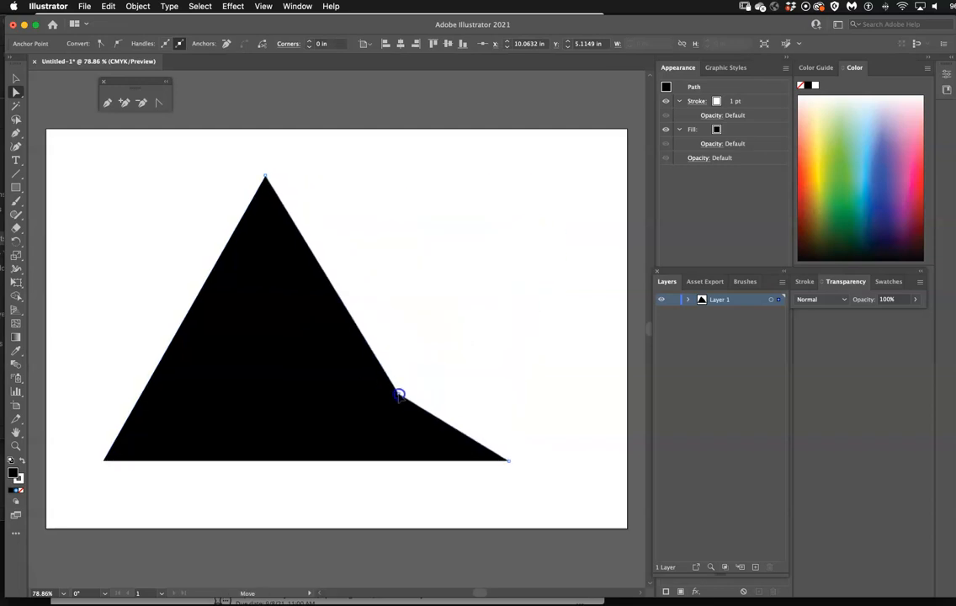
{"action": "left_click_drag", "start_coordinate": [508, 461], "coordinate": [398, 394]}
{"action": "left_click_drag", "start_coordinate": [262, 418], "coordinate": [333, 494]}
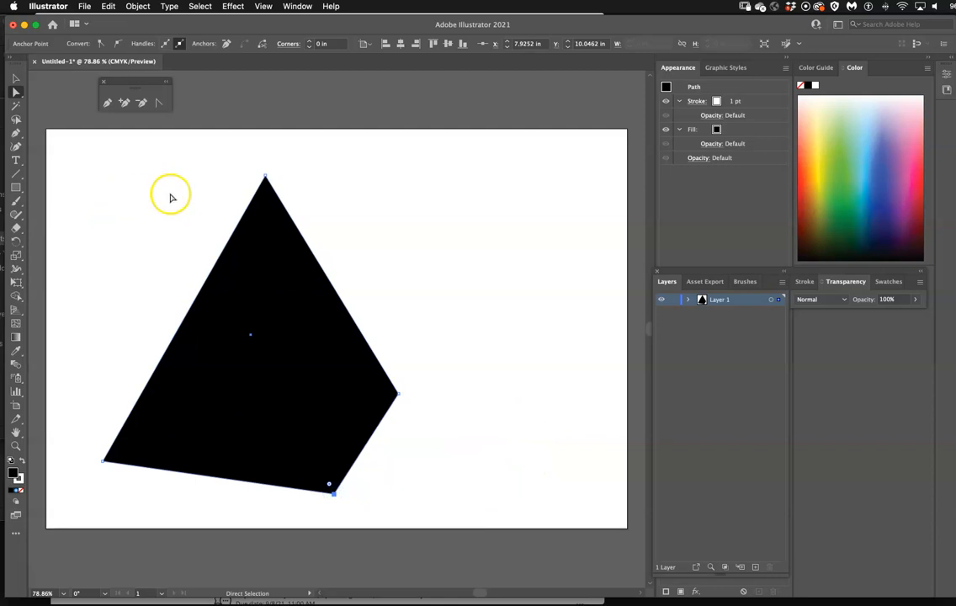
{"action": "left_click_drag", "start_coordinate": [399, 395], "coordinate": [510, 220]}
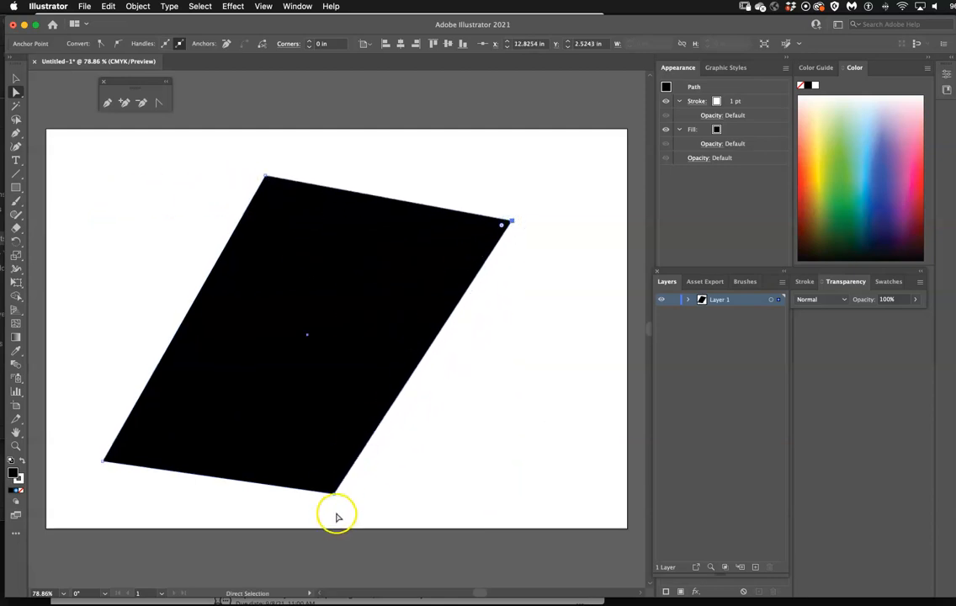
Step: Reposition the quadrilateral's top-right, bottom-right and bottom-left anchor points to shift and widen the shape
{"action": "left_click_drag", "start_coordinate": [334, 496], "coordinate": [380, 476]}
{"action": "left_click", "coordinate": [234, 498]}
{"action": "left_click", "coordinate": [100, 465]}
{"action": "left_click", "coordinate": [357, 495]}
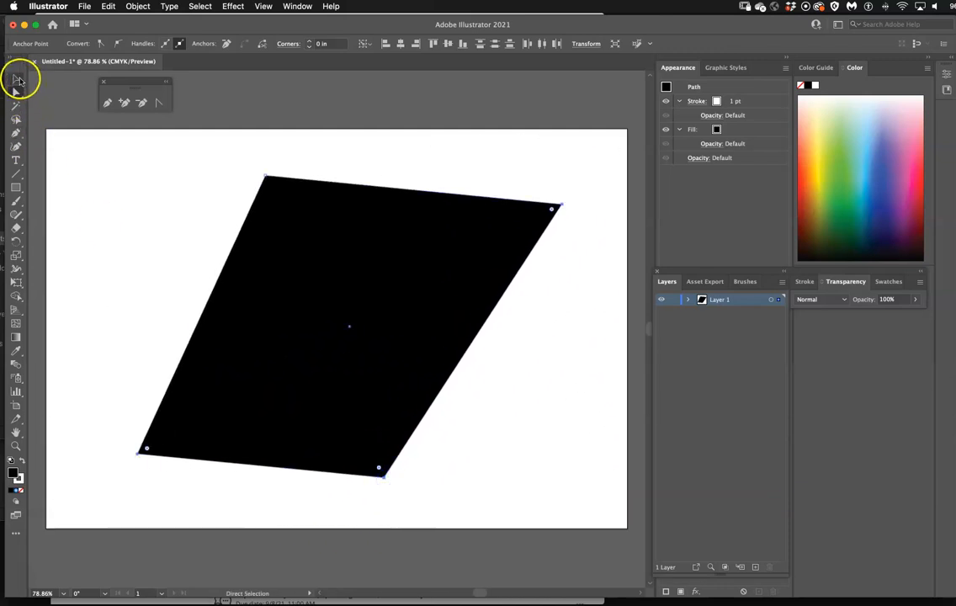
Step: Delete the quadrilateral and draw a new large black rectangle with its top-left corner at about X 2.6 in, Y 1.95 in
{"action": "left_click", "coordinate": [17, 79]}
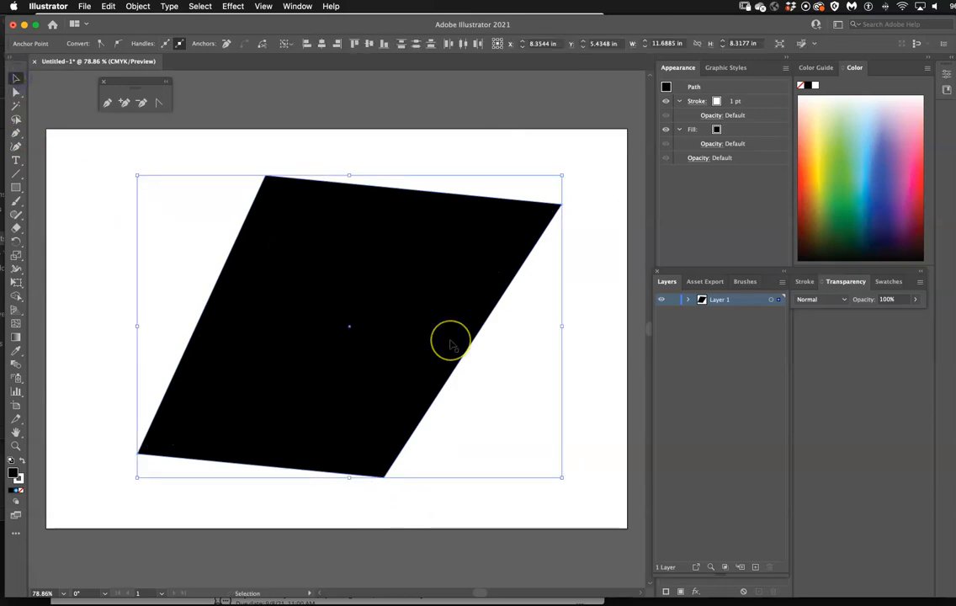
{"action": "key", "text": "Delete"}
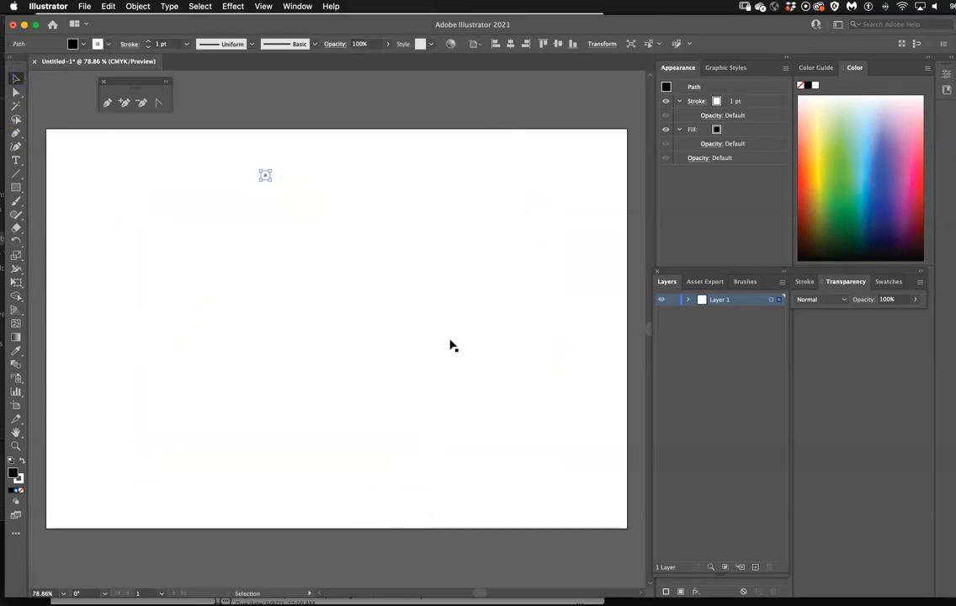
{"action": "left_click", "coordinate": [16, 187]}
{"action": "mouse_move", "coordinate": [141, 200]}
{"action": "left_mouse_down"}
{"action": "mouse_move", "coordinate": [578, 355]}
{"action": "mouse_move", "coordinate": [581, 447]}
{"action": "mouse_move", "coordinate": [517, 443]}
{"action": "left_mouse_up"}
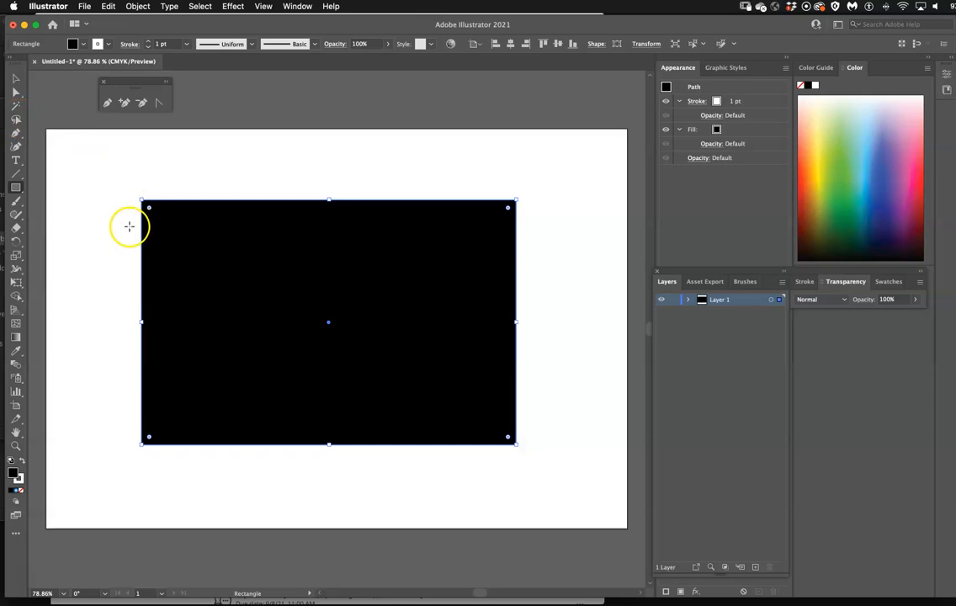
Step: Select both left-side anchor points of the rectangle with Direct Selection and move them together up and slightly right
{"action": "left_click", "coordinate": [15, 90]}
{"action": "left_click", "coordinate": [103, 214]}
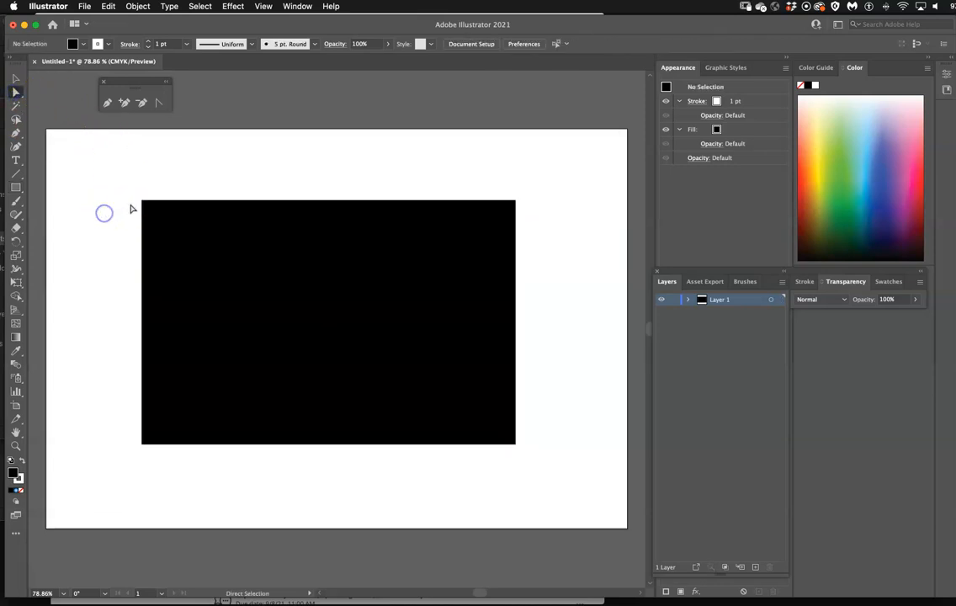
{"action": "left_click", "coordinate": [141, 201]}
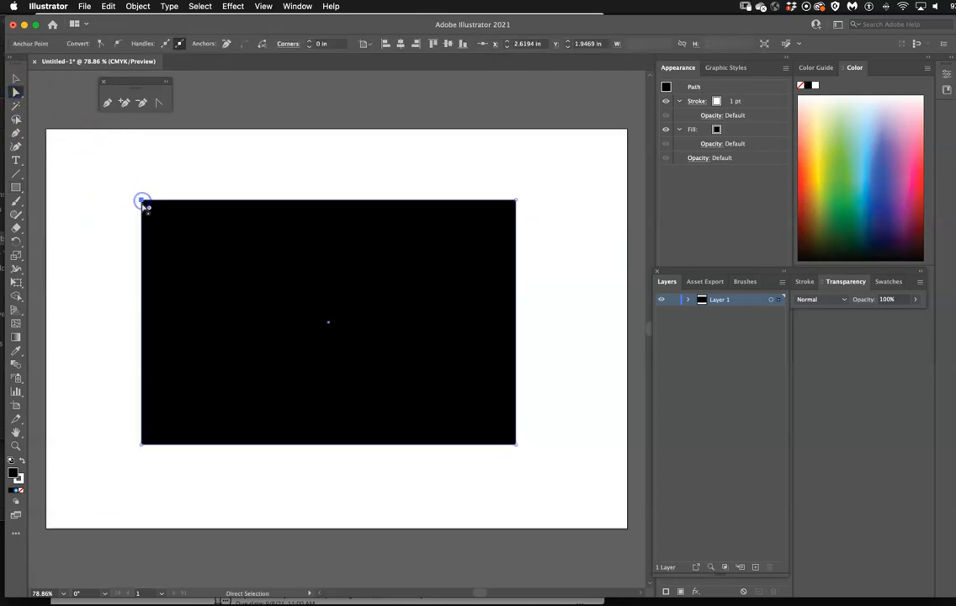
{"action": "left_click", "coordinate": [141, 445], "text": "shift"}
{"action": "mouse_move", "coordinate": [142, 446]}
{"action": "left_mouse_down"}
{"action": "mouse_move", "coordinate": [219, 362]}
{"action": "mouse_move", "coordinate": [231, 427]}
{"action": "mouse_move", "coordinate": [231, 397]}
{"action": "mouse_move", "coordinate": [163, 373]}
{"action": "mouse_move", "coordinate": [179, 446]}
{"action": "mouse_move", "coordinate": [149, 426]}
{"action": "left_mouse_up"}
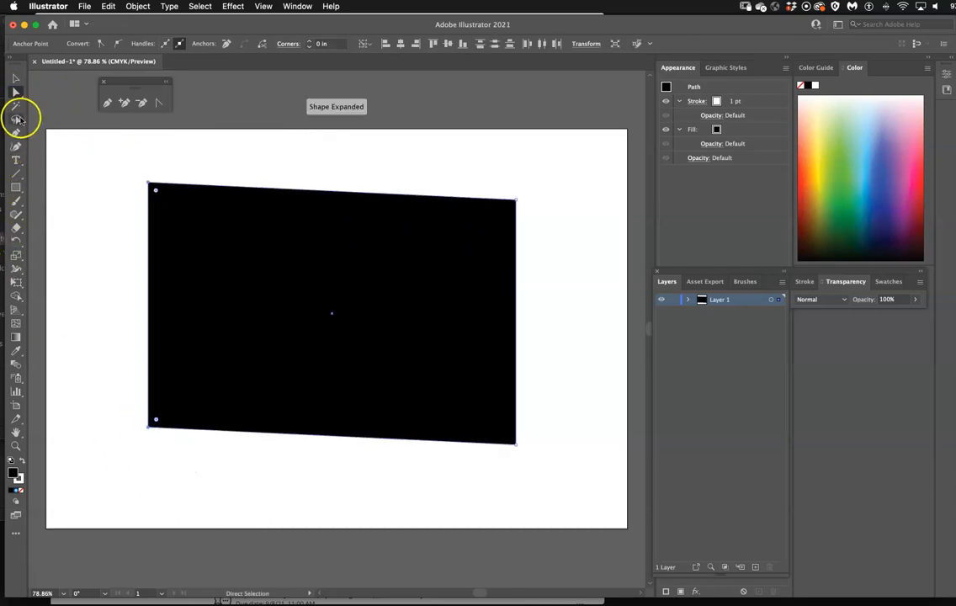
Step: Lasso-select the shape's two left anchors and top-right anchor, and move them together right and slightly down with Direct Selection
{"action": "left_click", "coordinate": [16, 120]}
{"action": "mouse_move", "coordinate": [102, 169]}
{"action": "left_mouse_down"}
{"action": "mouse_move", "coordinate": [165, 161]}
{"action": "mouse_move", "coordinate": [211, 288]}
{"action": "mouse_move", "coordinate": [179, 492]}
{"action": "mouse_move", "coordinate": [83, 386]}
{"action": "mouse_move", "coordinate": [116, 165]}
{"action": "left_mouse_up"}
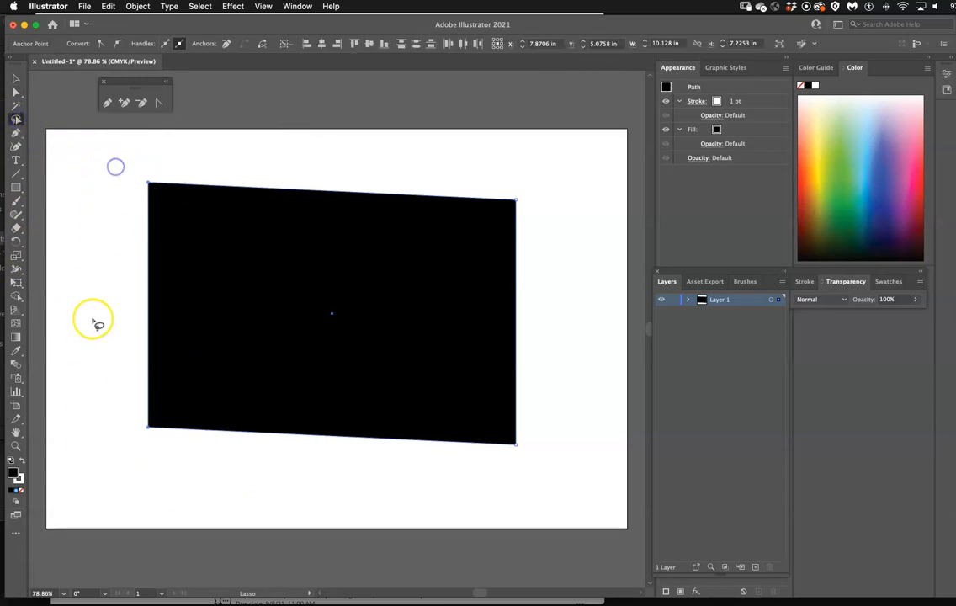
{"action": "mouse_move", "coordinate": [246, 434]}
{"action": "left_mouse_down"}
{"action": "mouse_move", "coordinate": [209, 466]}
{"action": "mouse_move", "coordinate": [109, 228]}
{"action": "mouse_move", "coordinate": [190, 154]}
{"action": "mouse_move", "coordinate": [518, 172]}
{"action": "mouse_move", "coordinate": [495, 278]}
{"action": "mouse_move", "coordinate": [224, 454]}
{"action": "left_mouse_up"}
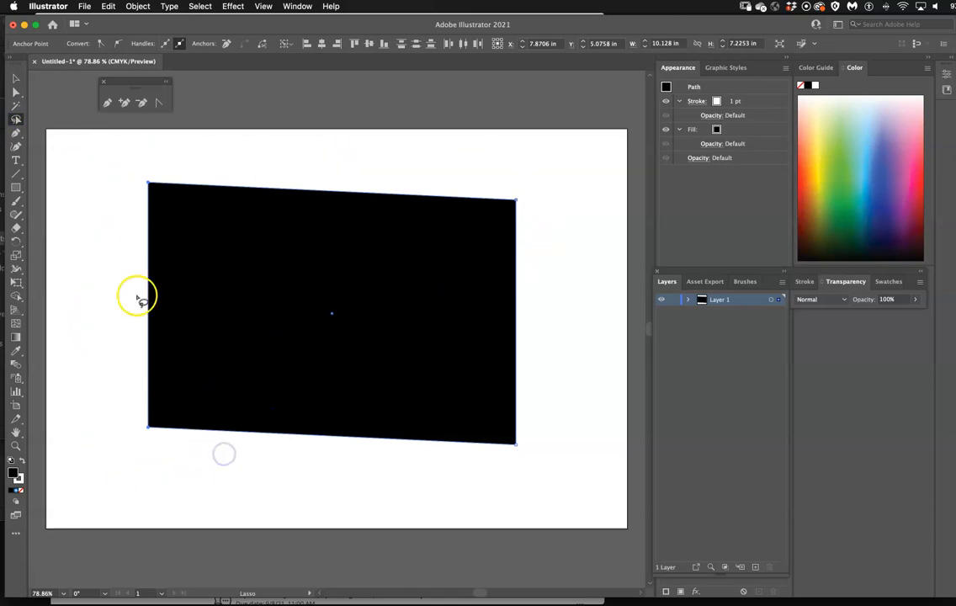
{"action": "left_click", "coordinate": [16, 91]}
{"action": "left_click_drag", "start_coordinate": [149, 185], "coordinate": [174, 193]}
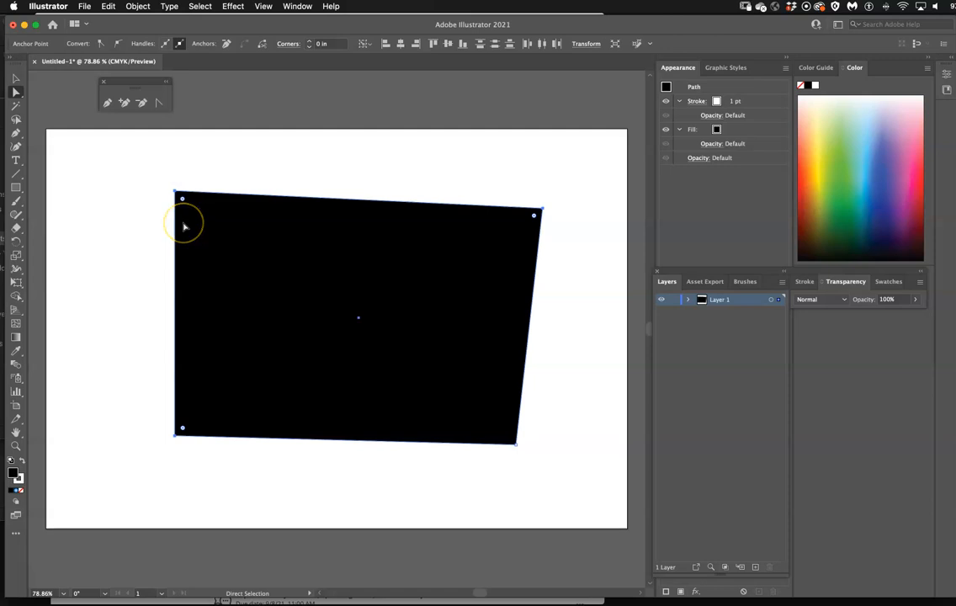
{"action": "left_click", "coordinate": [155, 256]}
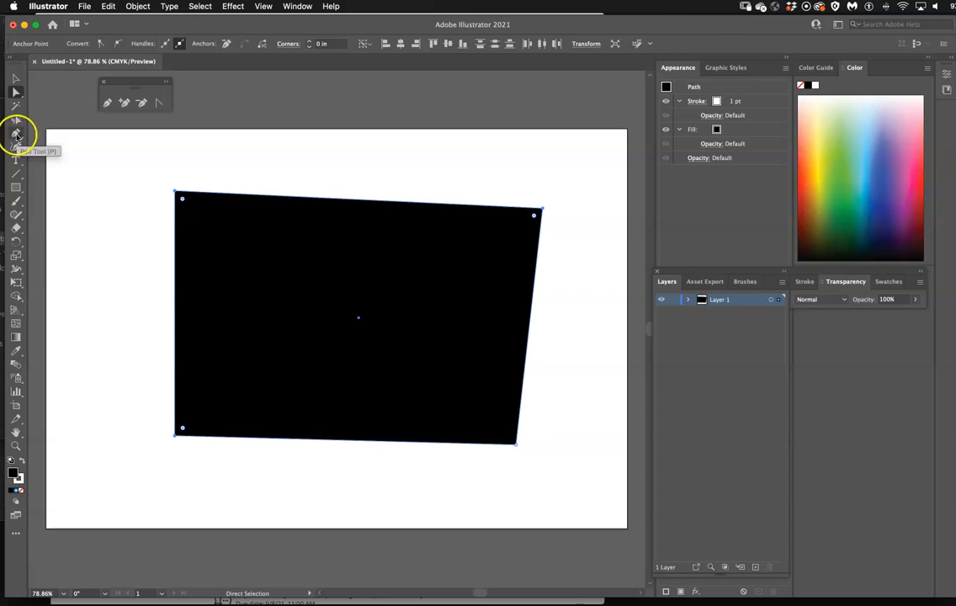
Step: Delete the black quadrilateral from the artboard
{"action": "key", "text": "BackSpace"}
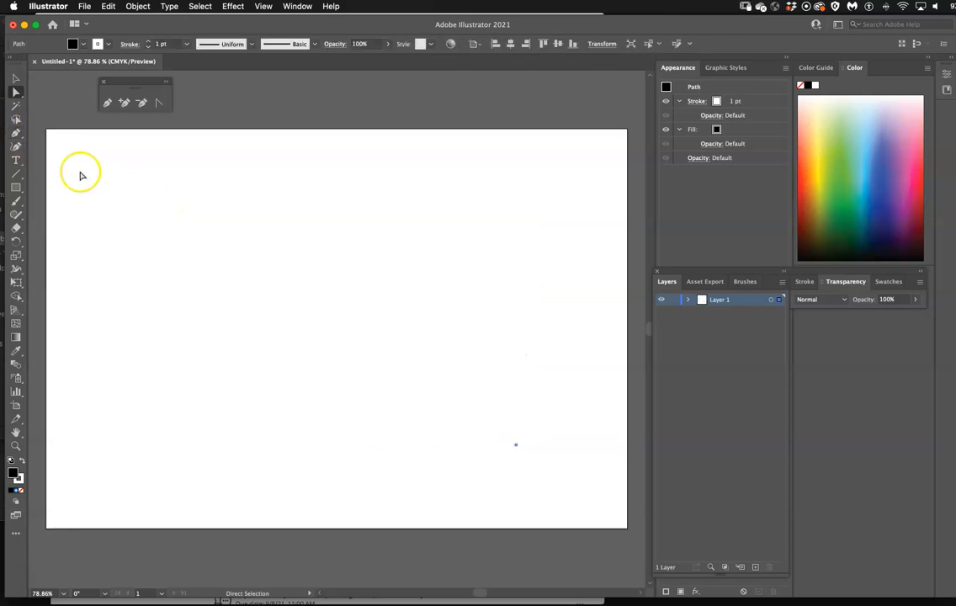
{"action": "left_click", "coordinate": [15, 135]}
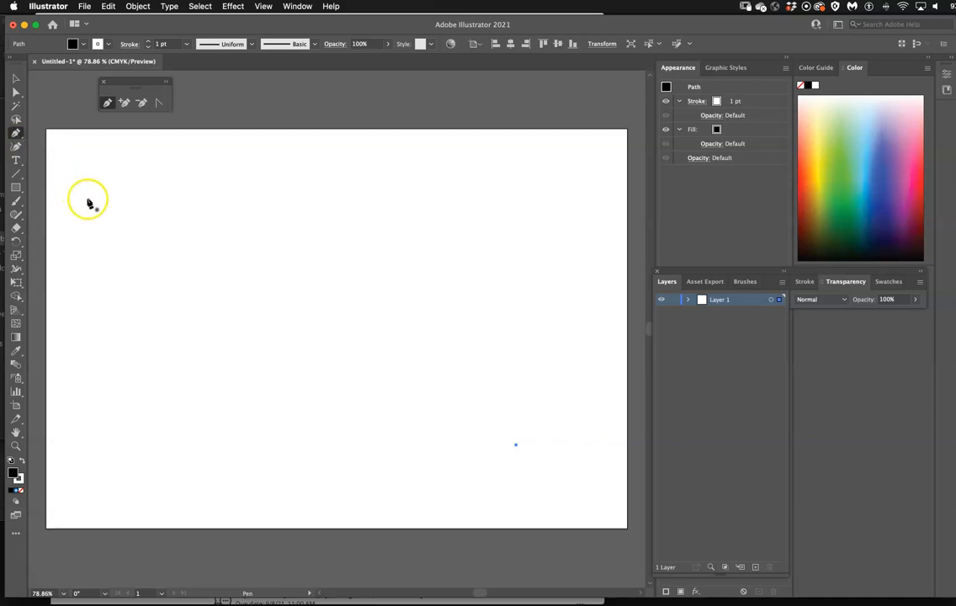
{"action": "left_click", "coordinate": [17, 177]}
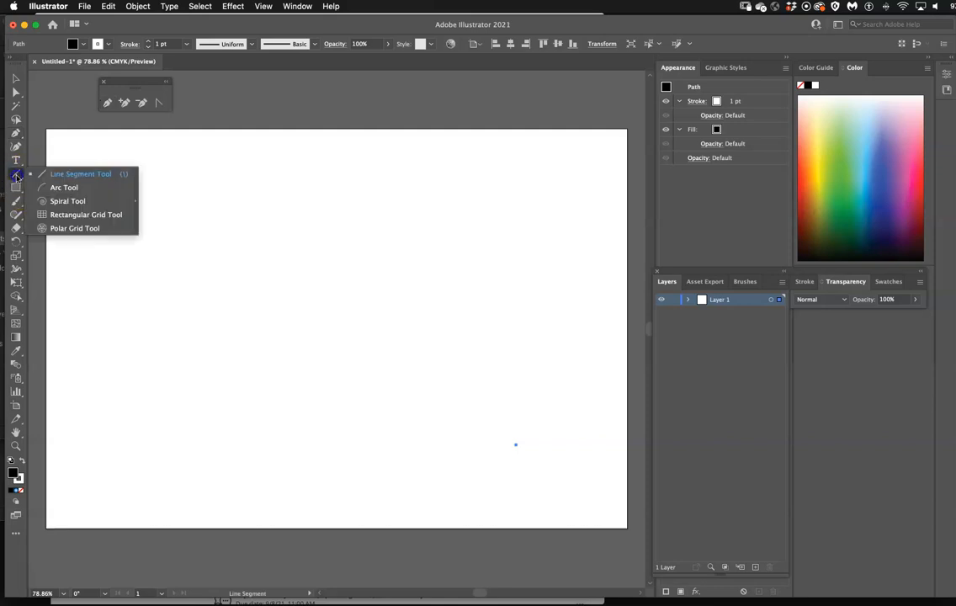
{"action": "left_click", "coordinate": [15, 229]}
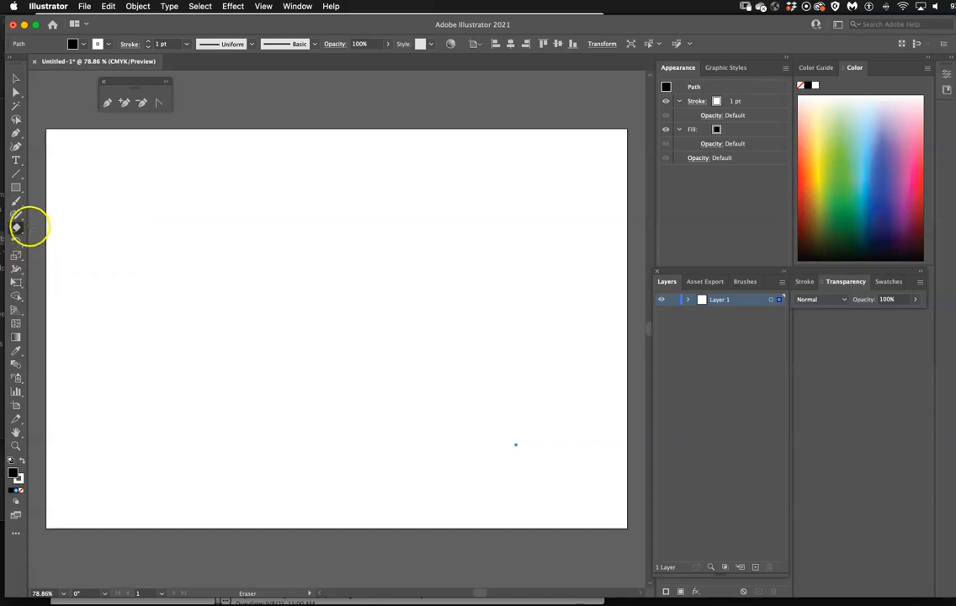
{"action": "left_click", "coordinate": [16, 202]}
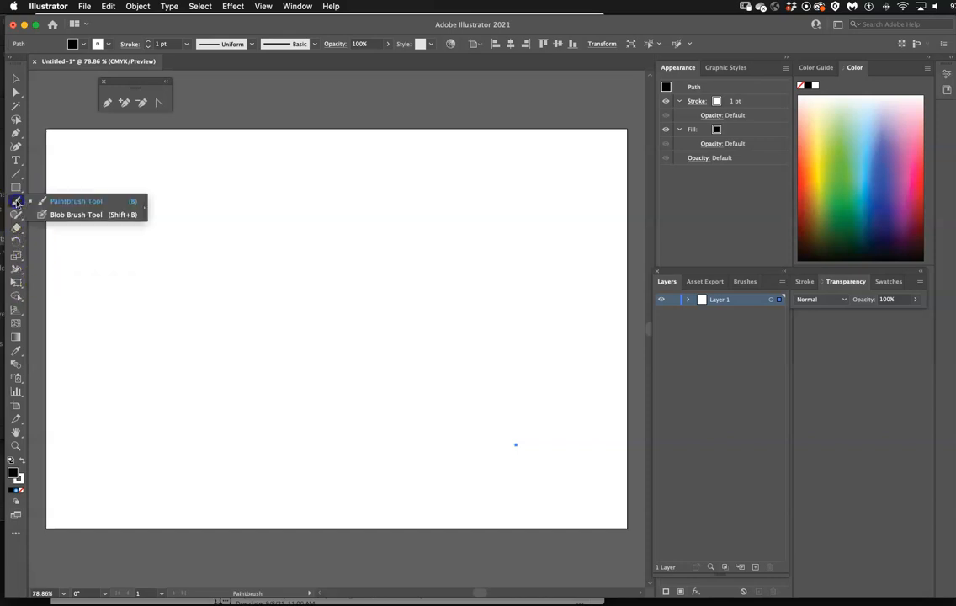
{"action": "left_click", "coordinate": [16, 132]}
{"action": "left_click", "coordinate": [16, 147]}
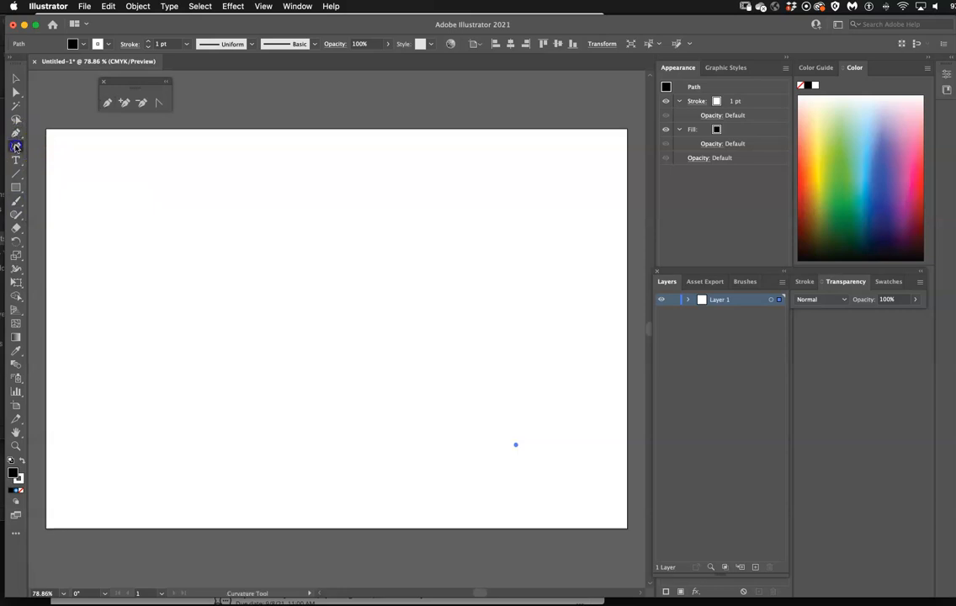
{"action": "left_click", "coordinate": [16, 133]}
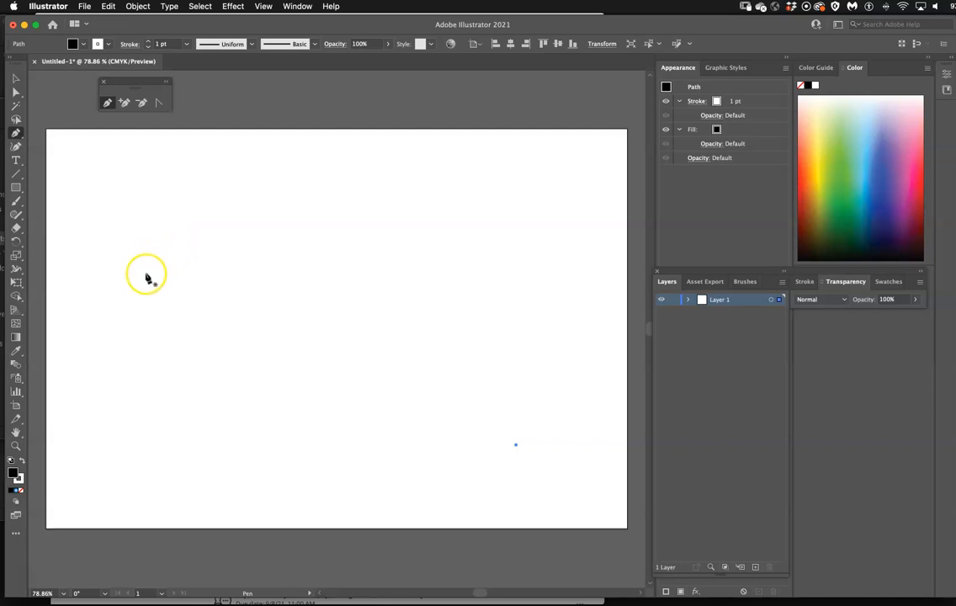
Step: Clear the leftover anchor point selection and draw a straight horizontal line with the Pen tool, ending at about X 12.37 in, Y 3.82 in
{"action": "left_click", "coordinate": [16, 78]}
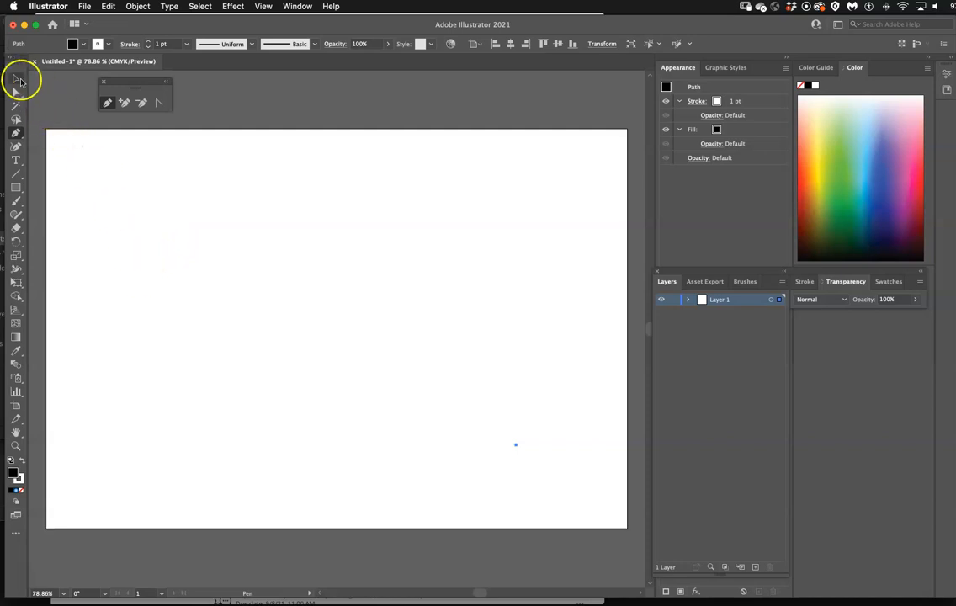
{"action": "left_click", "coordinate": [392, 401]}
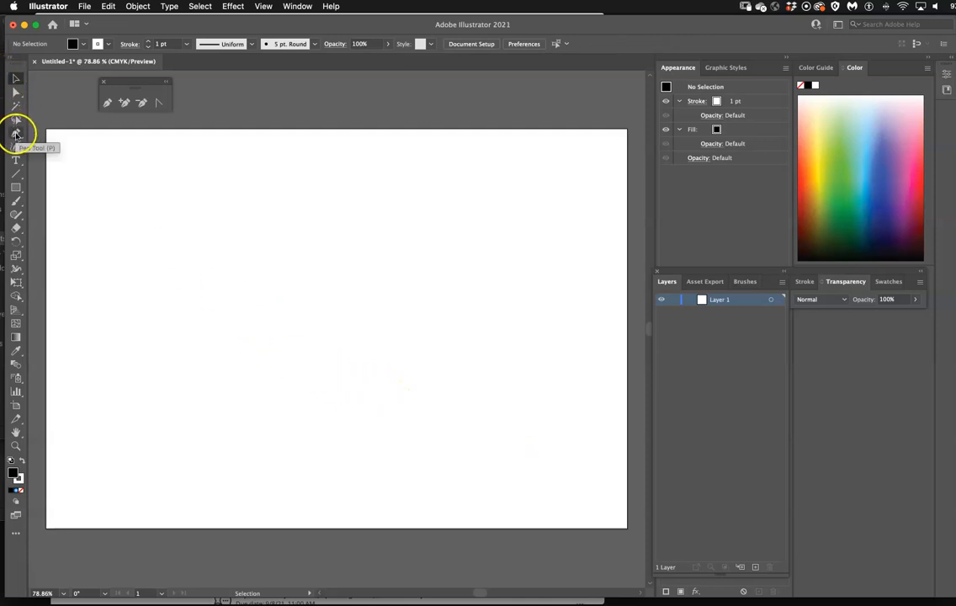
{"action": "left_click", "coordinate": [16, 135]}
{"action": "left_click", "coordinate": [122, 270]}
{"action": "left_click", "coordinate": [377, 282]}
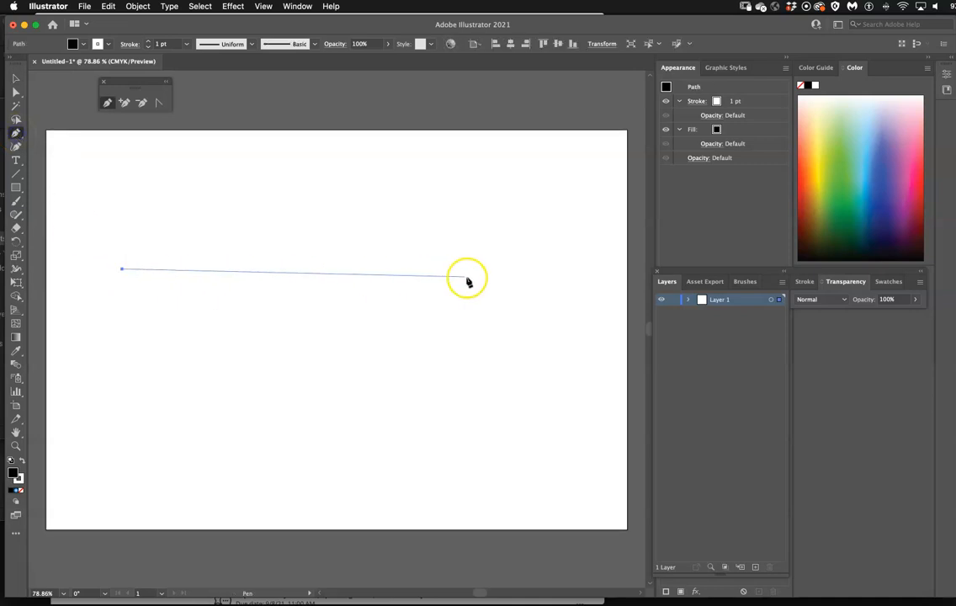
{"action": "left_click", "coordinate": [496, 278]}
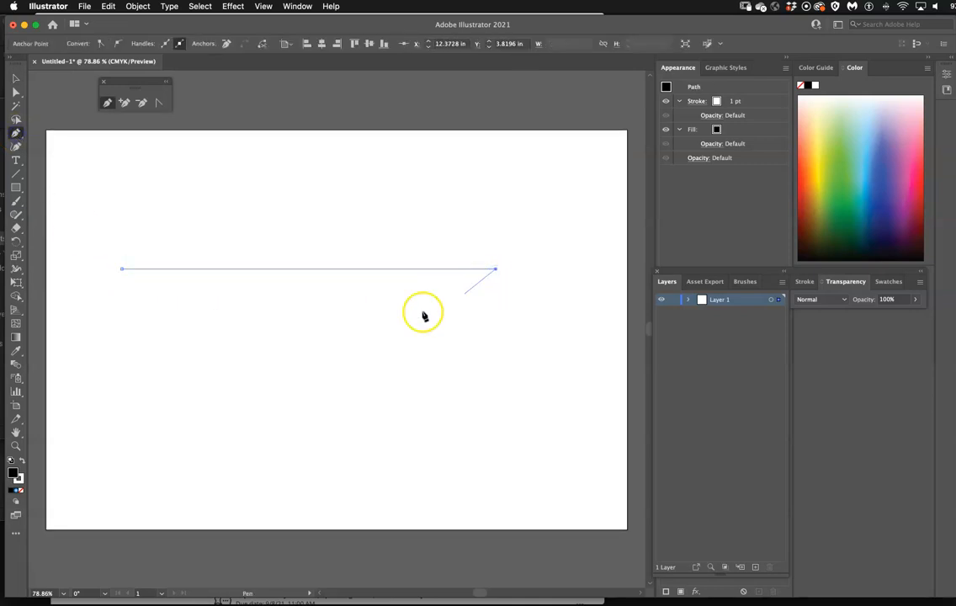
Step: Swap the line's fill and stroke to get a black stroke and white fill, and move the line up and slightly right
{"action": "left_click", "coordinate": [15, 79]}
{"action": "left_click", "coordinate": [22, 462]}
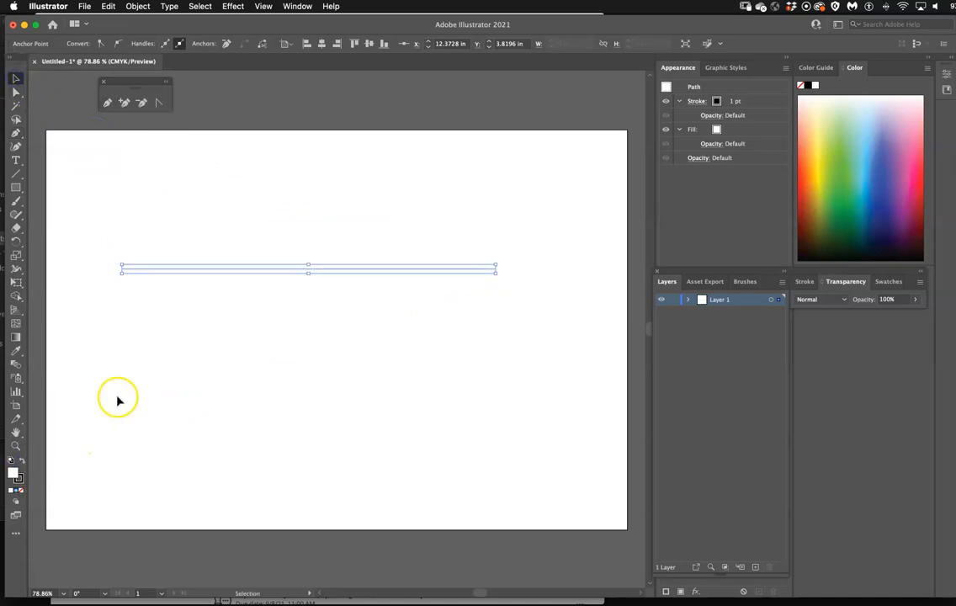
{"action": "left_click", "coordinate": [117, 345]}
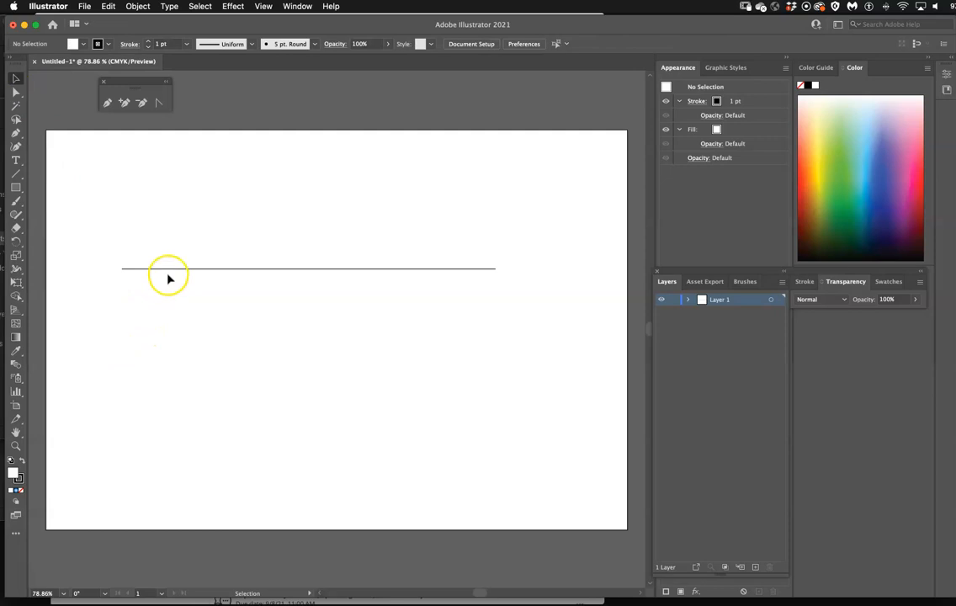
{"action": "left_click_drag", "start_coordinate": [170, 269], "coordinate": [187, 201]}
Step: Draw a second, longer horizontal line below the first one with the Pen tool and deselect it
{"action": "left_click", "coordinate": [15, 135]}
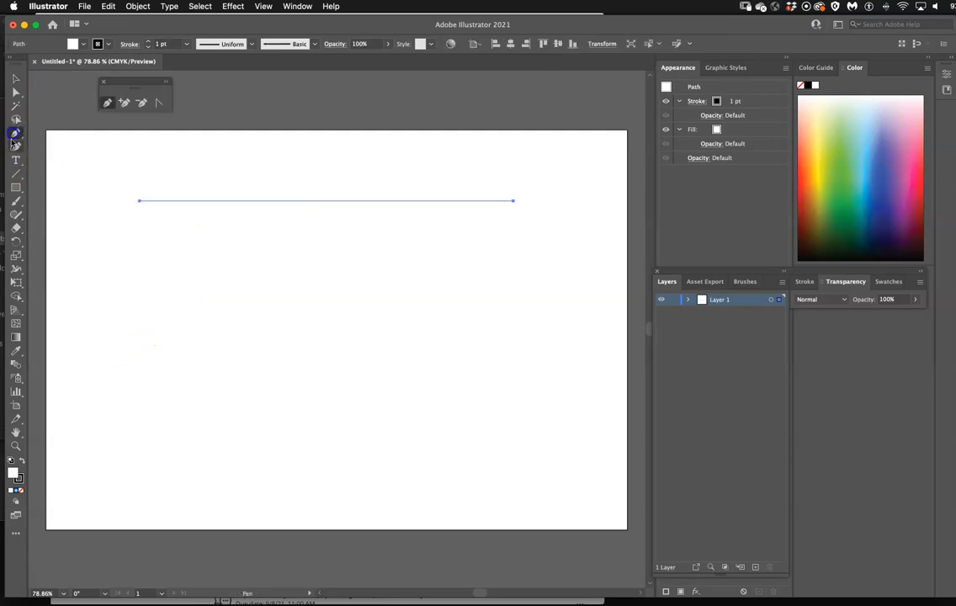
{"action": "left_click", "coordinate": [80, 297]}
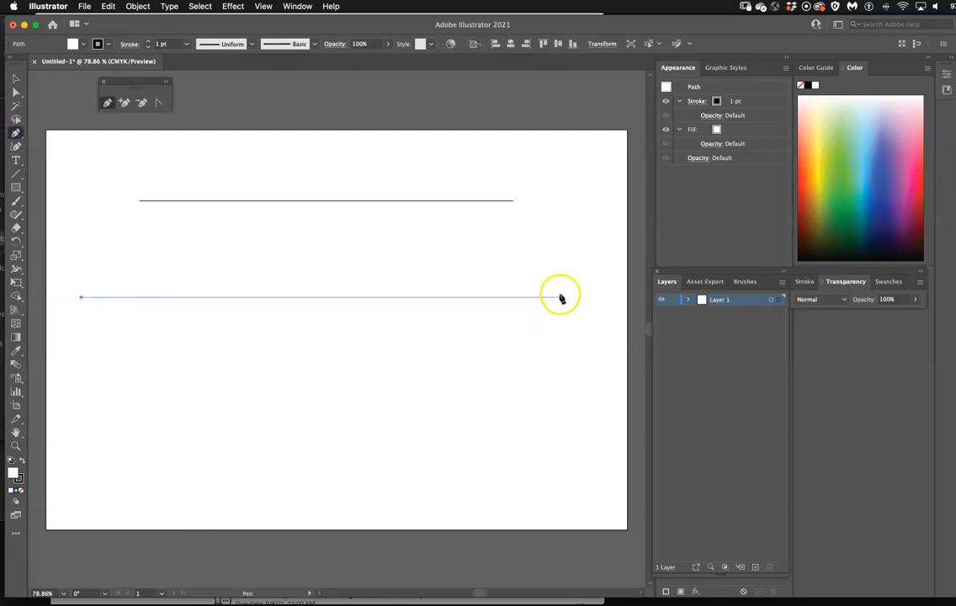
{"action": "left_click", "coordinate": [560, 297]}
{"action": "left_click", "coordinate": [15, 78]}
{"action": "left_click", "coordinate": [171, 421]}
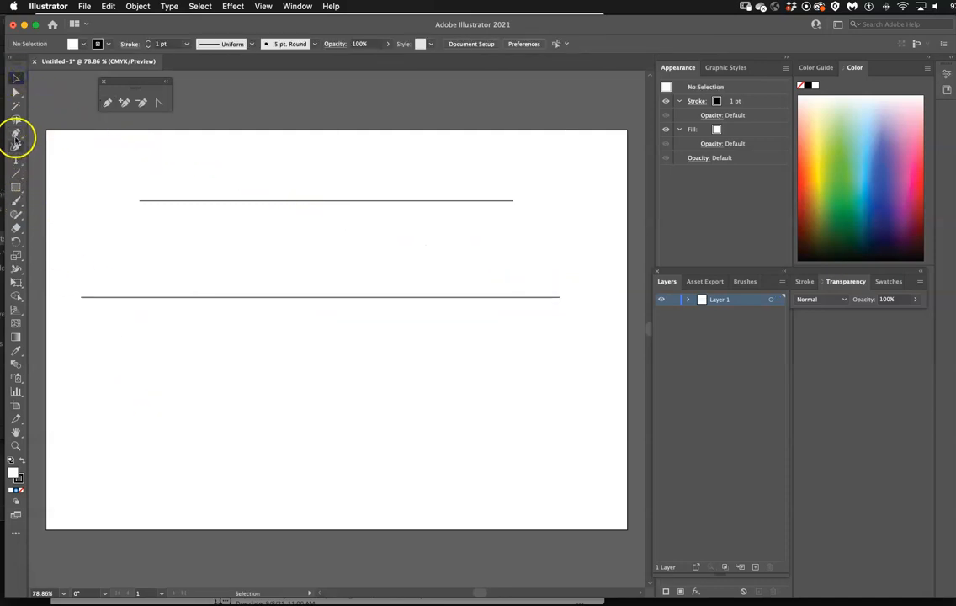
Step: Draw a diagonal Pen line sloping down to about X 13.5 in, Y 9.5 in below the two horizontal lines, and delete it
{"action": "left_click", "coordinate": [16, 134]}
{"action": "left_click", "coordinate": [79, 336]}
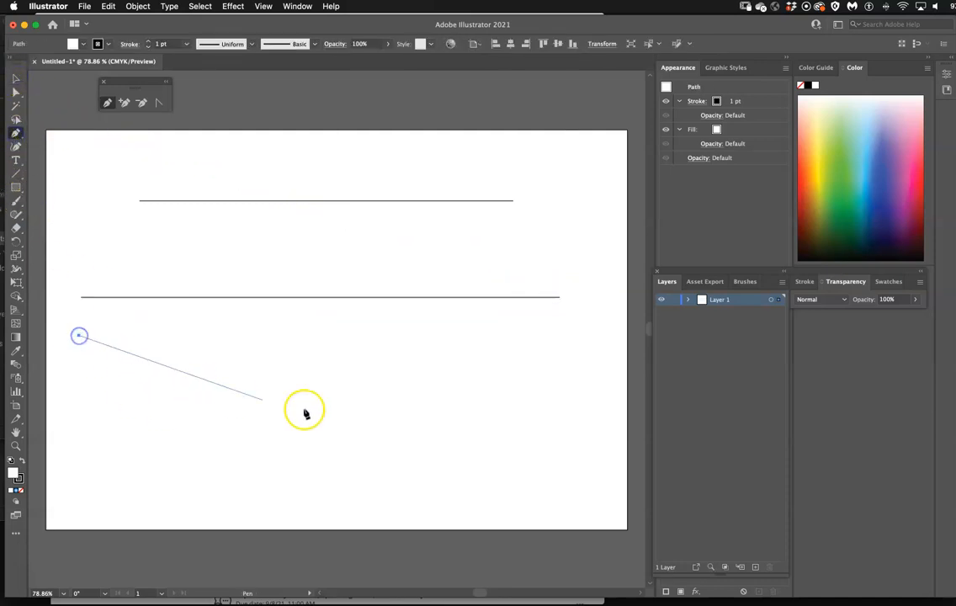
{"action": "left_click", "coordinate": [537, 474]}
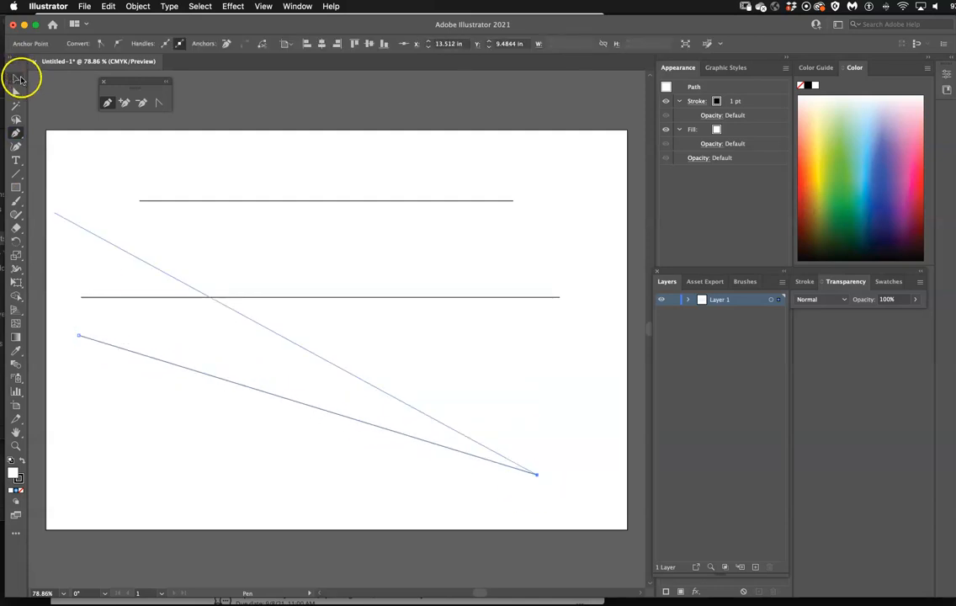
{"action": "left_click", "coordinate": [16, 79]}
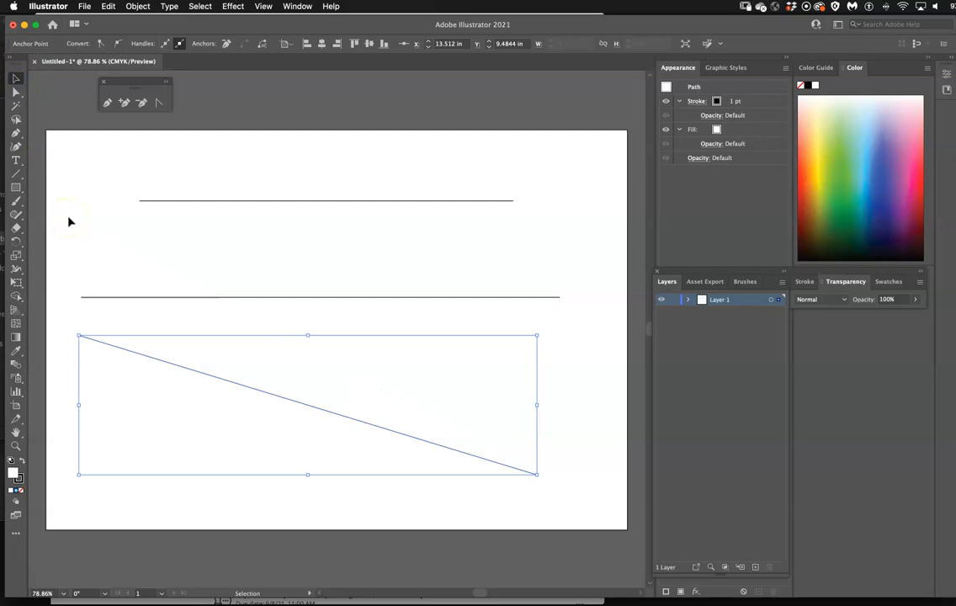
{"action": "key", "text": "Delete"}
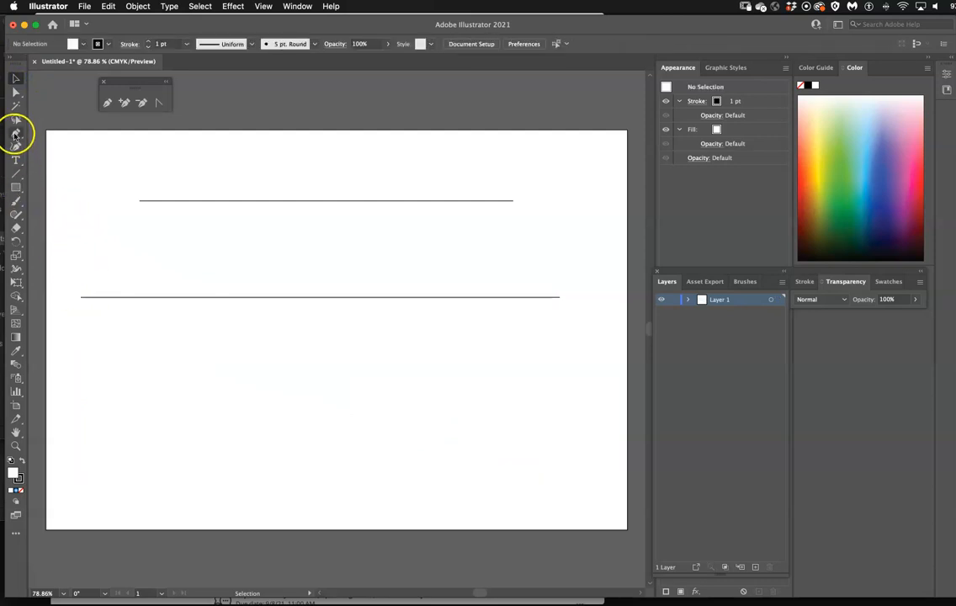
Step: Draw a wavy Pen path of seven anchor points with three crests below the horizontal lines, ending at about X 15.26 in, Y 7.88 in
{"action": "left_click", "coordinate": [15, 133]}
{"action": "left_click", "coordinate": [101, 399]}
{"action": "left_click", "coordinate": [158, 357]}
{"action": "left_click_drag", "start_coordinate": [158, 356], "coordinate": [195, 356]}
{"action": "left_click_drag", "start_coordinate": [242, 404], "coordinate": [289, 405]}
{"action": "left_click_drag", "start_coordinate": [343, 355], "coordinate": [383, 358]}
{"action": "left_click_drag", "start_coordinate": [407, 403], "coordinate": [442, 401]}
{"action": "left_click_drag", "start_coordinate": [516, 355], "coordinate": [585, 360]}
{"action": "left_click_drag", "start_coordinate": [601, 415], "coordinate": [617, 418]}
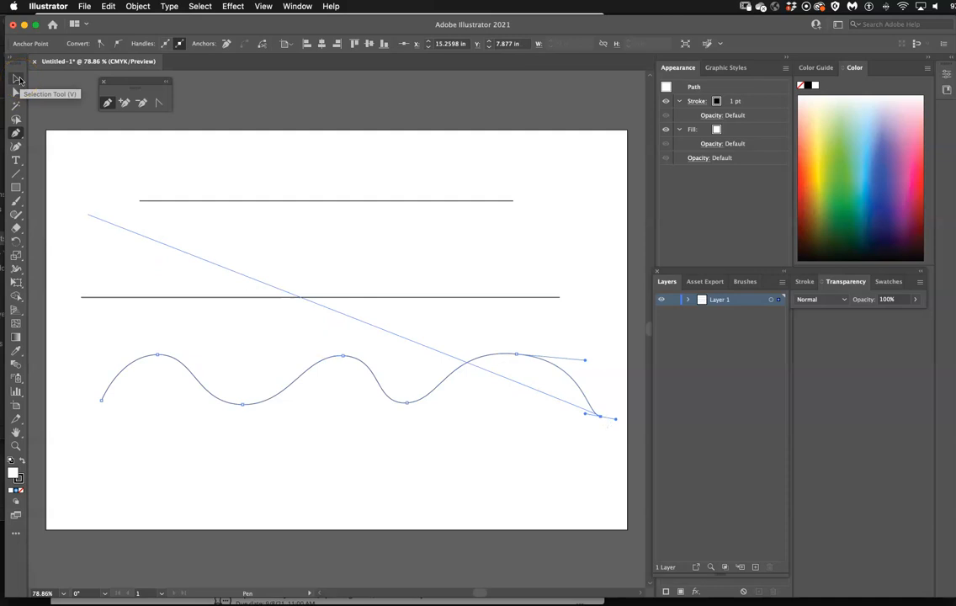
Step: Reshape the wave with the Anchor Point tool by lengthening the first crest's horizontal handles and pulling the second crest's handle up and right
{"action": "left_click", "coordinate": [15, 137]}
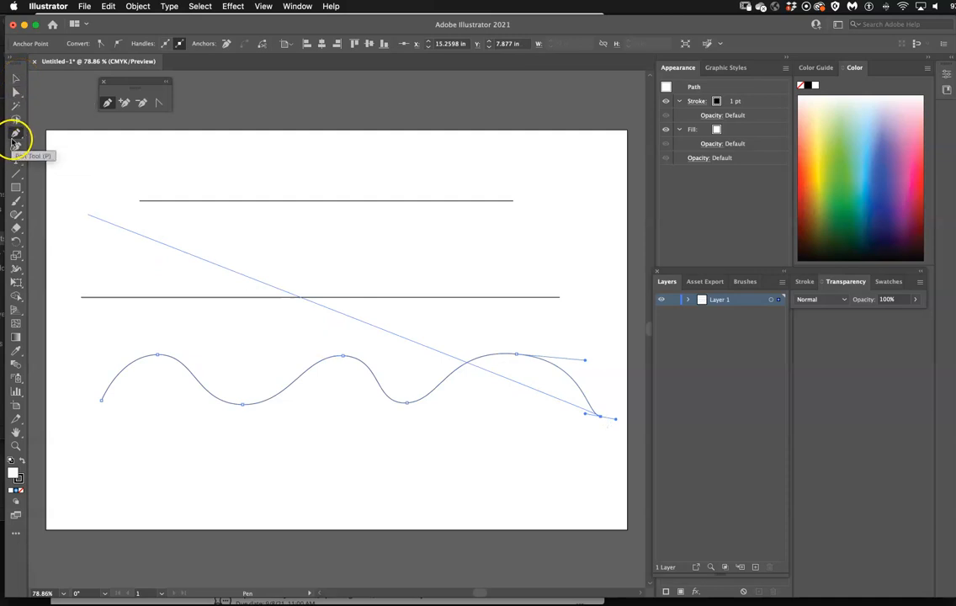
{"action": "left_click", "coordinate": [14, 136]}
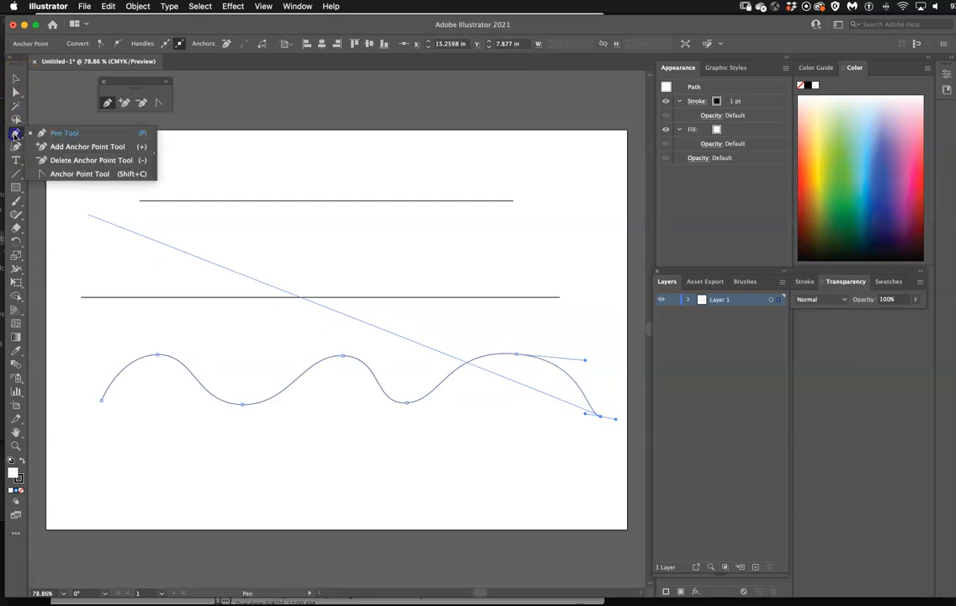
{"action": "left_click", "coordinate": [75, 175]}
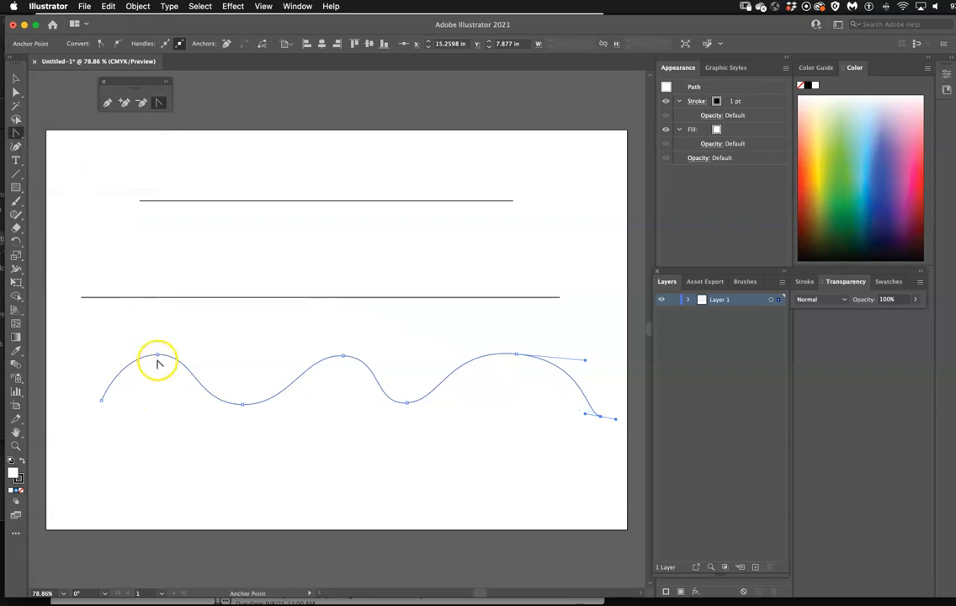
{"action": "left_click", "coordinate": [156, 357]}
{"action": "left_click_drag", "start_coordinate": [157, 357], "coordinate": [212, 355]}
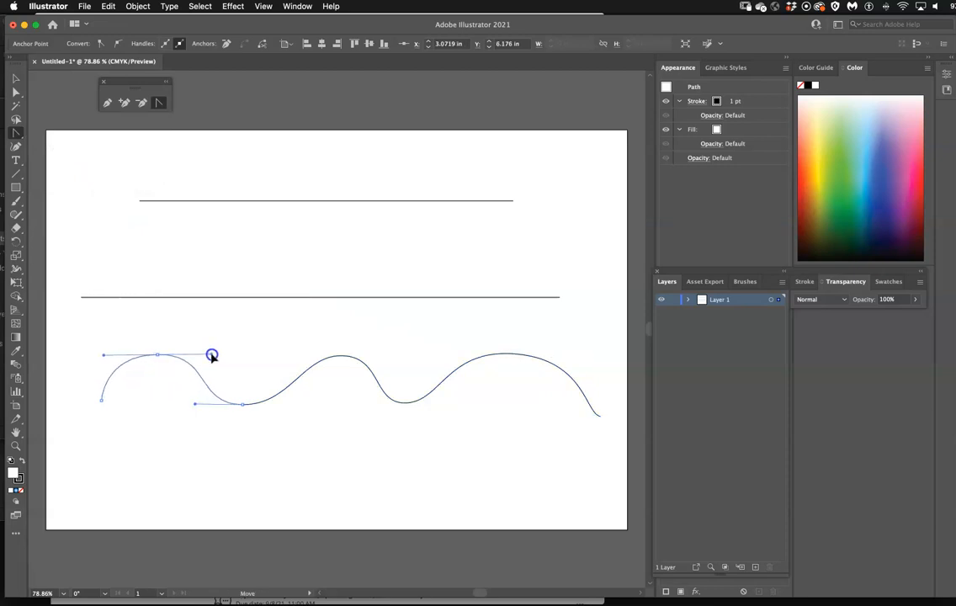
{"action": "left_click", "coordinate": [342, 356]}
{"action": "left_click_drag", "start_coordinate": [342, 356], "coordinate": [407, 318]}
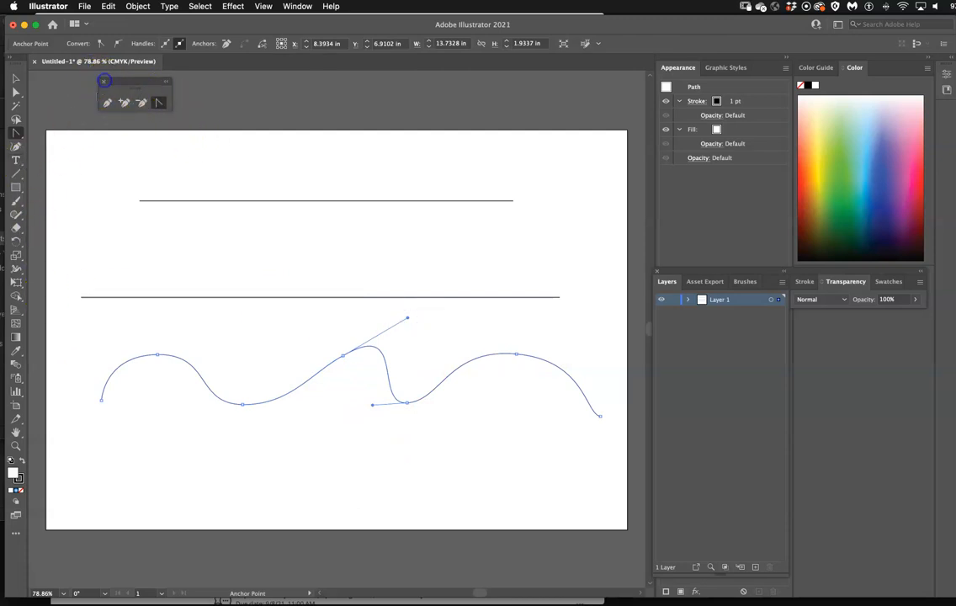
Step: Close the floating set of Pen tools and detach it again just above the artboard's upper-left corner
{"action": "left_click", "coordinate": [103, 80]}
{"action": "left_click", "coordinate": [17, 147]}
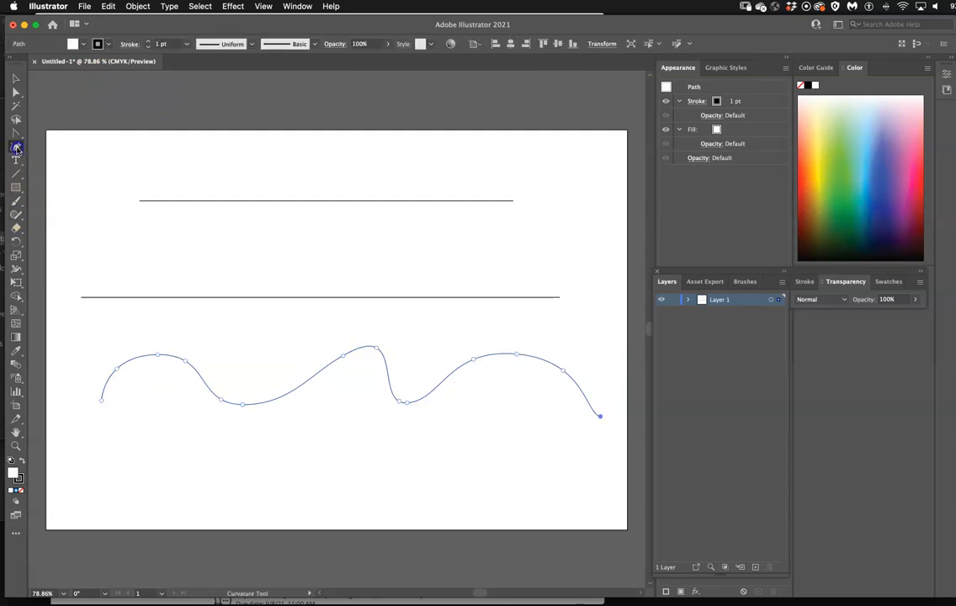
{"action": "left_click", "coordinate": [16, 134]}
{"action": "left_click_drag", "start_coordinate": [16, 133], "coordinate": [83, 81]}
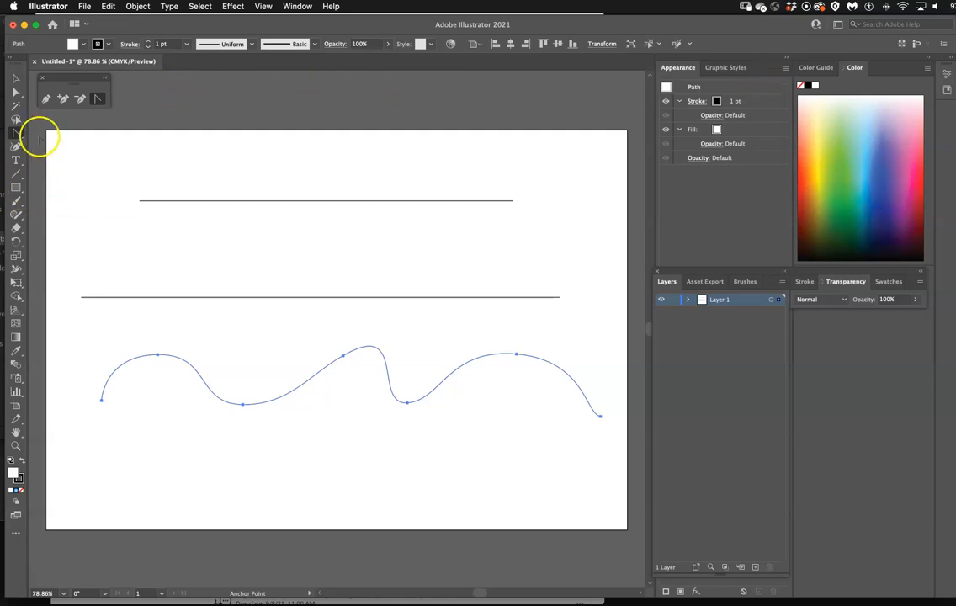
{"action": "left_click", "coordinate": [16, 148]}
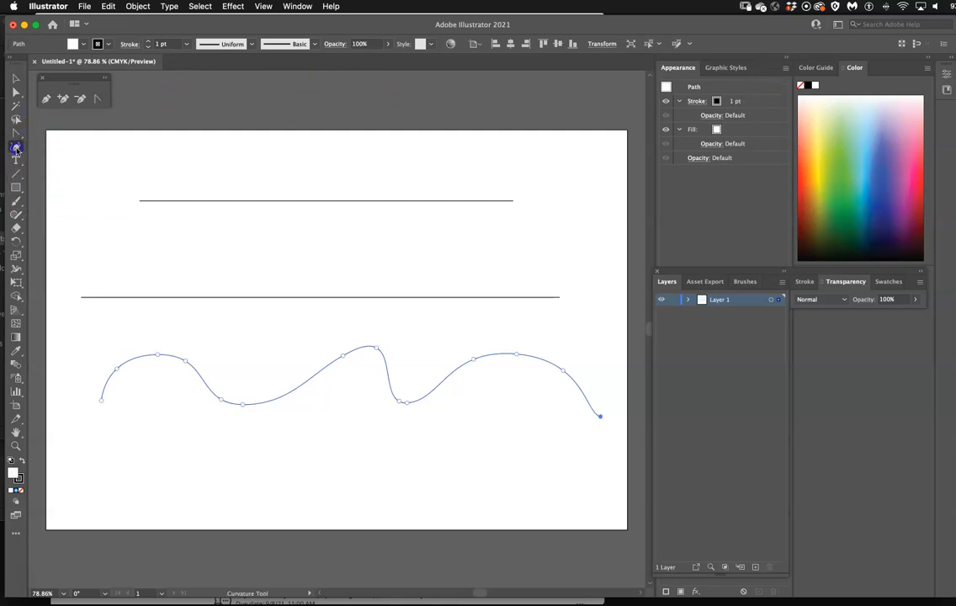
{"action": "left_click_drag", "start_coordinate": [10, 149], "coordinate": [14, 148]}
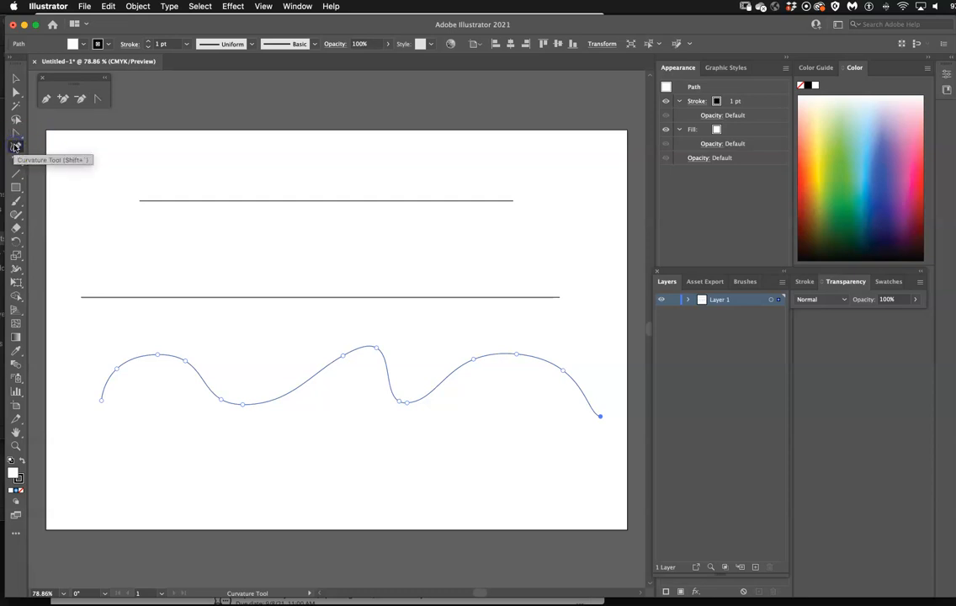
{"action": "left_click", "coordinate": [16, 161]}
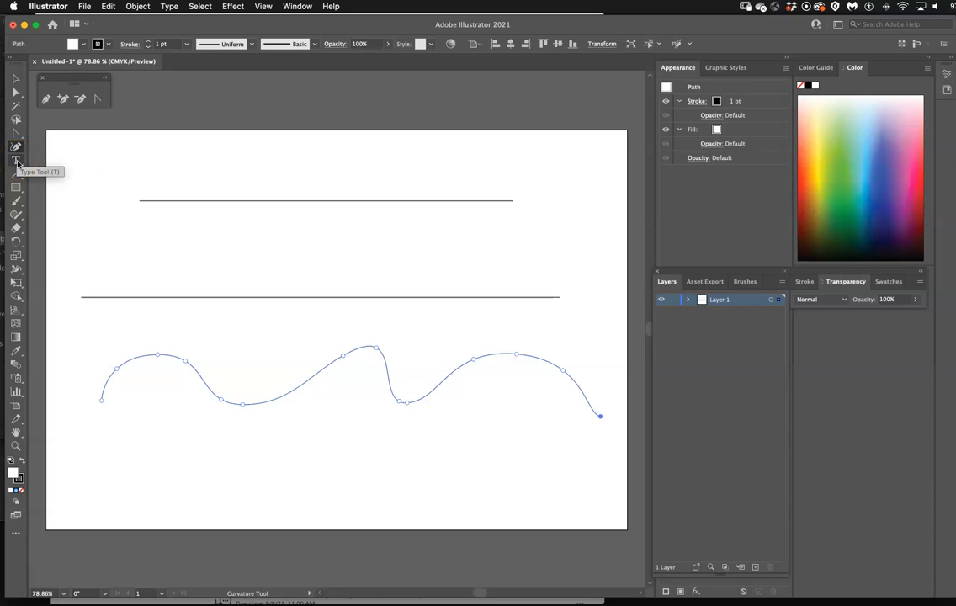
Step: Place a short placeholder text between the two horizontal lines with the Type tool, and delete it
{"action": "left_click", "coordinate": [17, 79]}
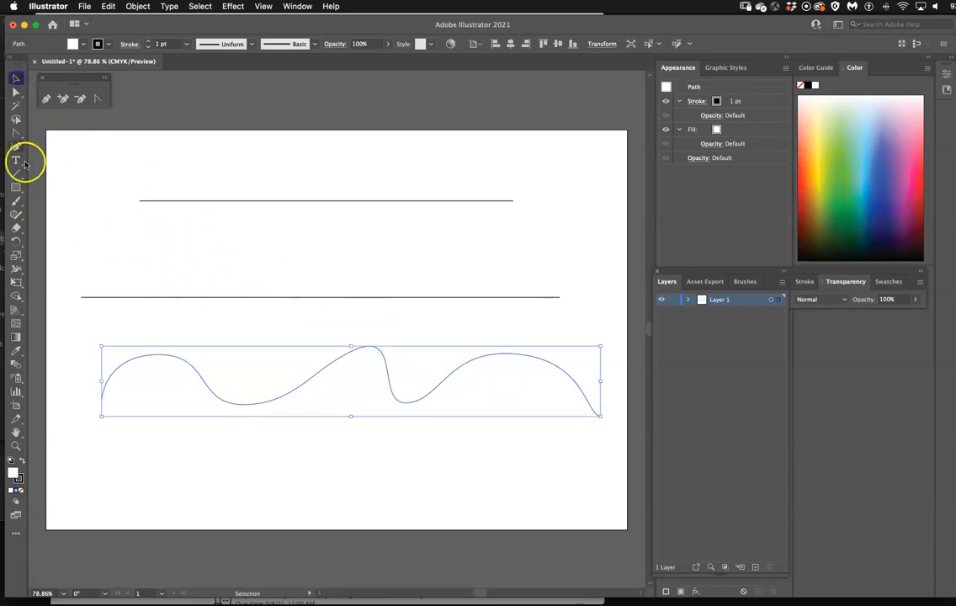
{"action": "left_click", "coordinate": [16, 160]}
{"action": "left_click", "coordinate": [190, 256]}
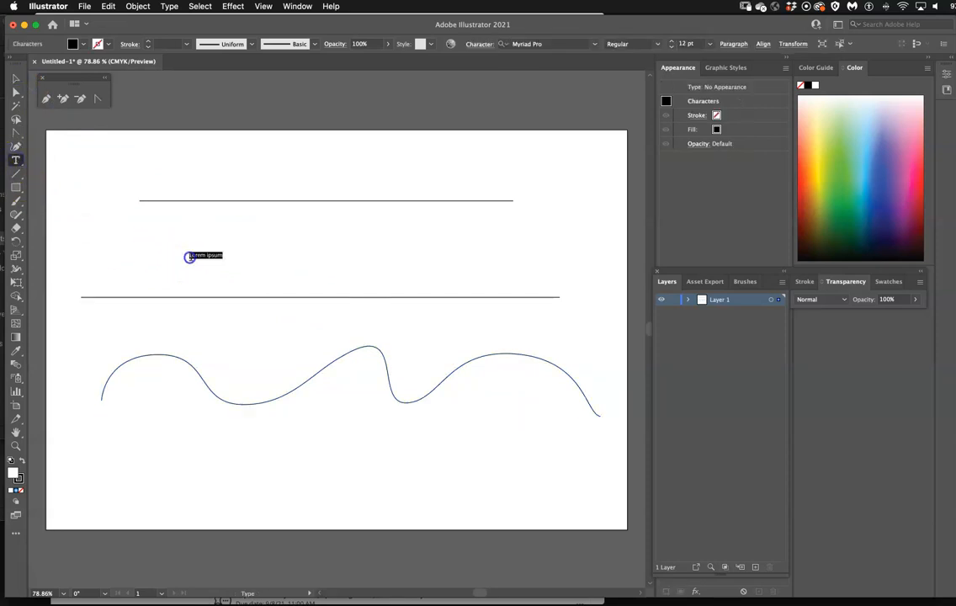
{"action": "left_click", "coordinate": [279, 283]}
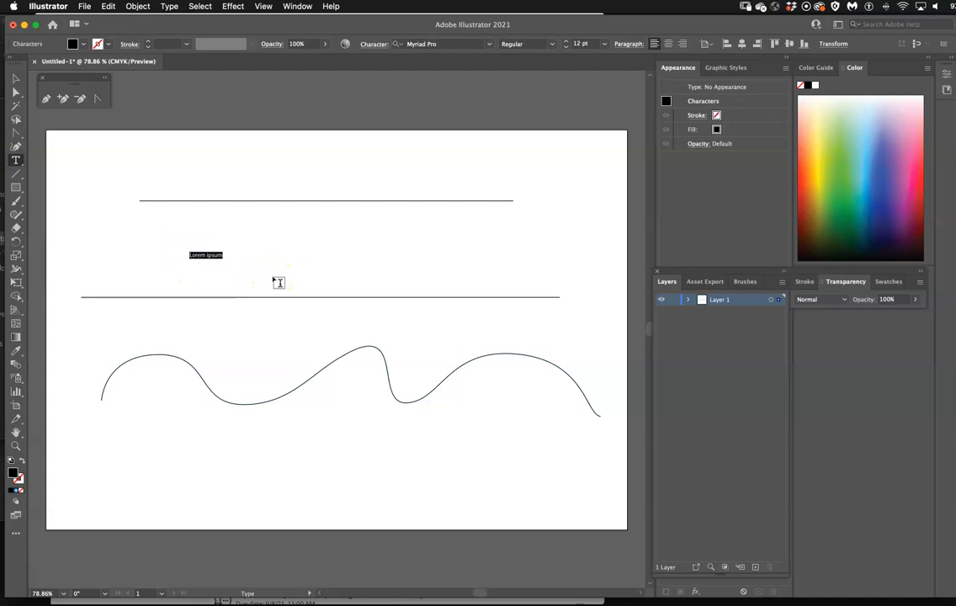
{"action": "left_click", "coordinate": [17, 81]}
{"action": "key", "text": "Delete"}
Step: Place the word "Type" between the two horizontal lines with the Type tool and scale it up to about 252 pt
{"action": "left_click", "coordinate": [16, 160]}
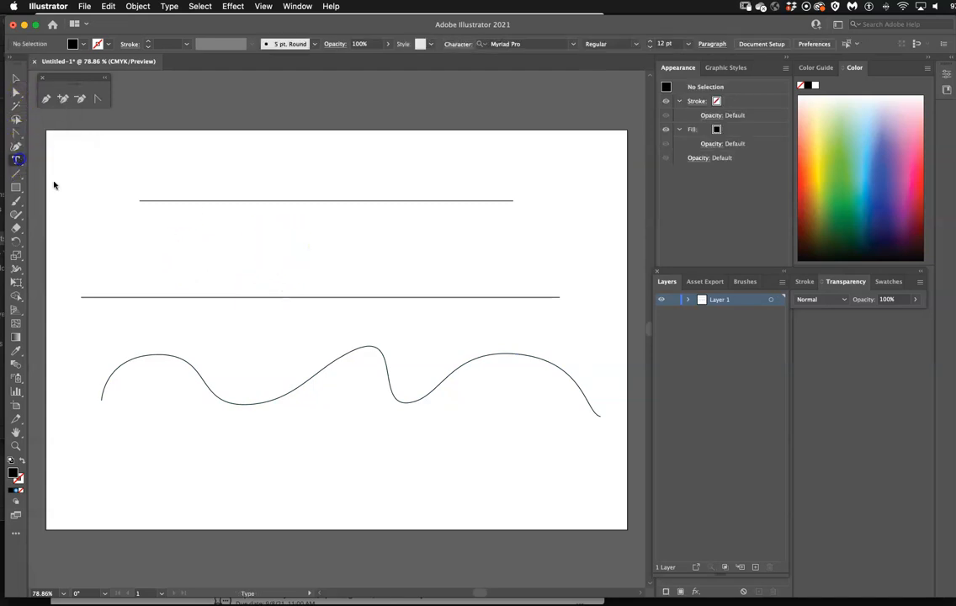
{"action": "left_click", "coordinate": [236, 261]}
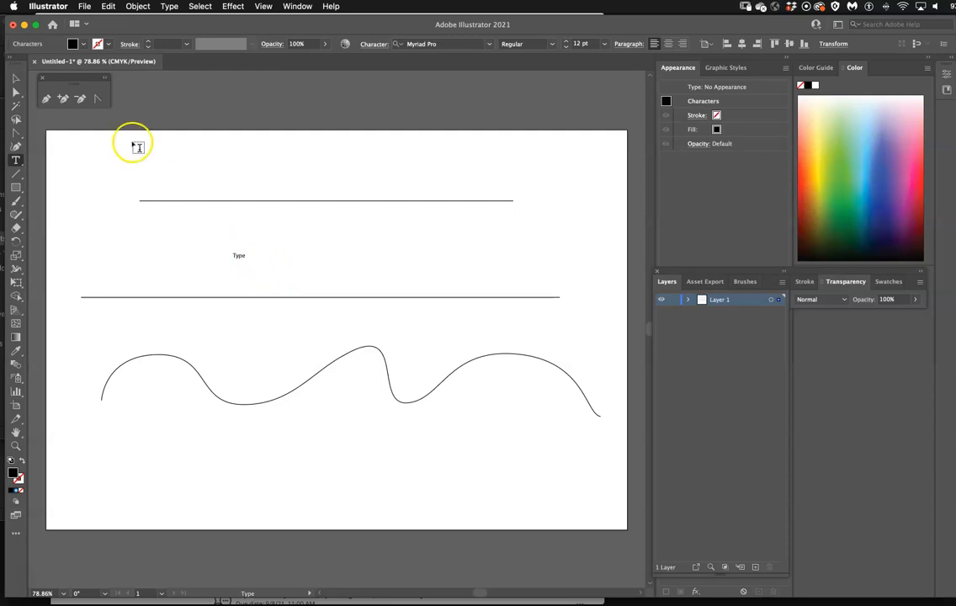
{"action": "left_click", "coordinate": [15, 78]}
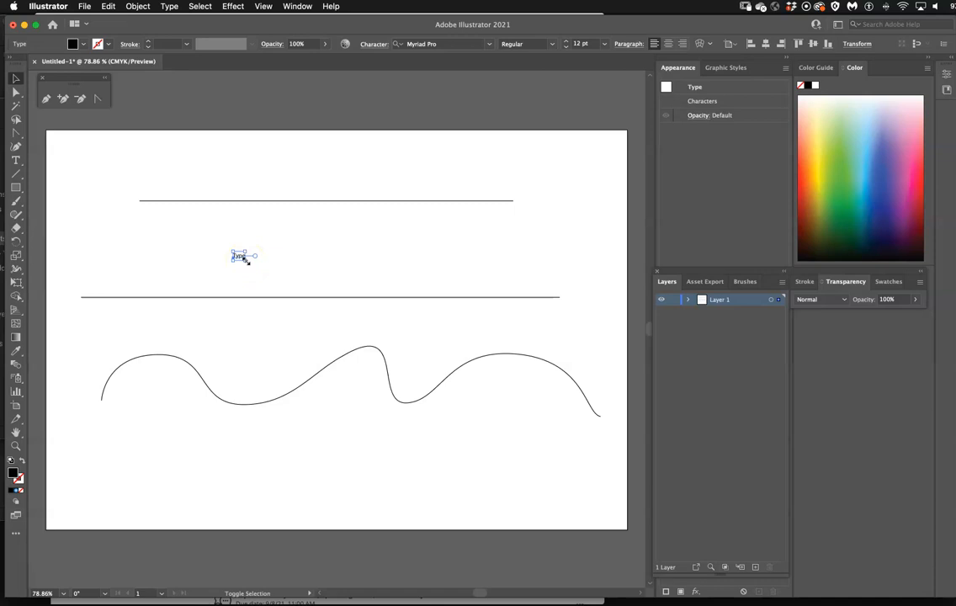
{"action": "left_click_drag", "start_coordinate": [245, 261], "coordinate": [488, 493]}
Step: Highlight the word "Type", preview installed fonts on it from the font family list, and look at the detailed character settings
{"action": "left_click", "coordinate": [15, 161]}
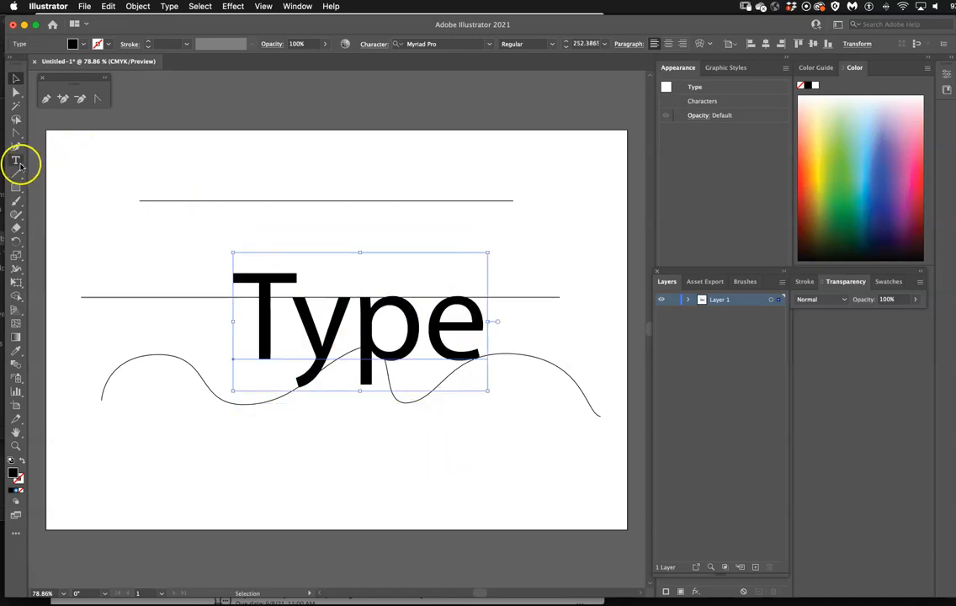
{"action": "left_click_drag", "start_coordinate": [258, 315], "coordinate": [484, 322]}
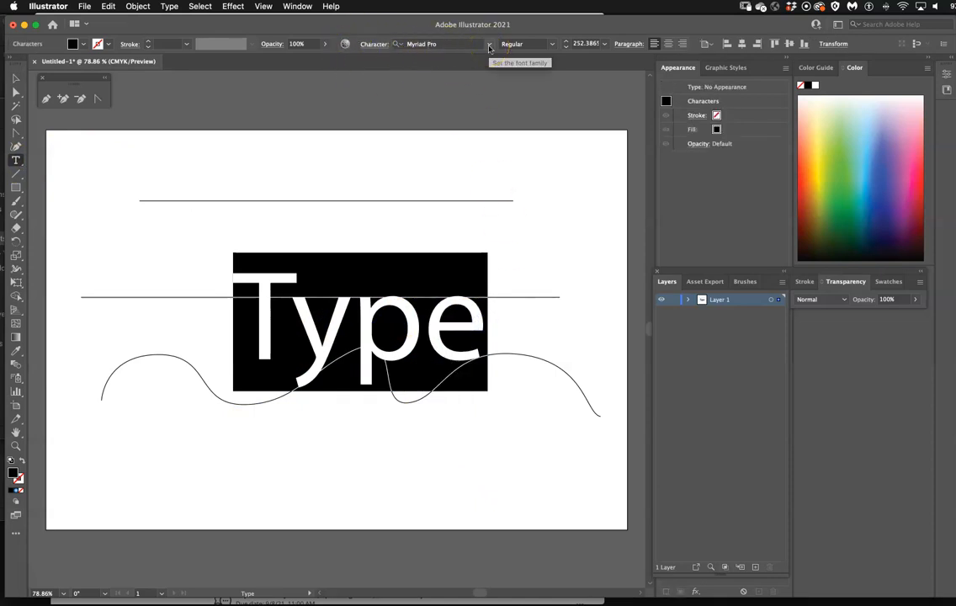
{"action": "left_click", "coordinate": [489, 47]}
{"action": "scroll", "coordinate": [473, 225], "scroll_direction": "up", "scroll_amount": 1}
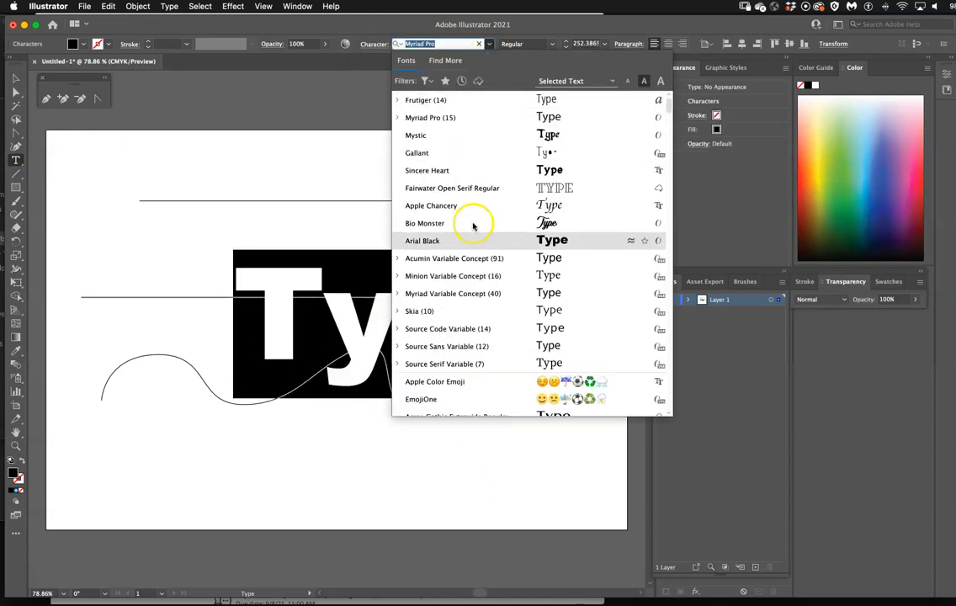
{"action": "scroll", "coordinate": [473, 223], "scroll_direction": "down", "scroll_amount": 20}
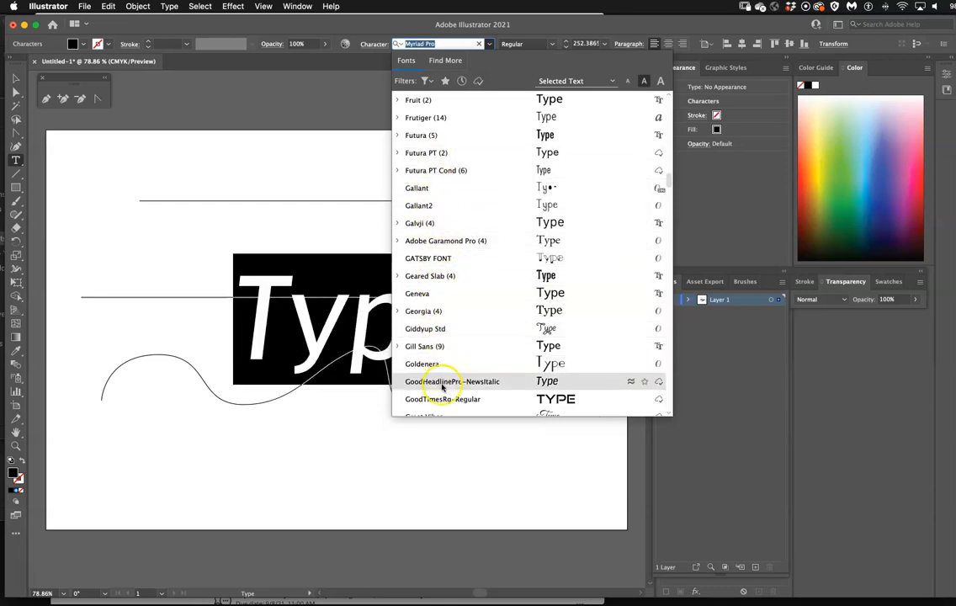
{"action": "scroll", "coordinate": [455, 343], "scroll_direction": "down", "scroll_amount": 15}
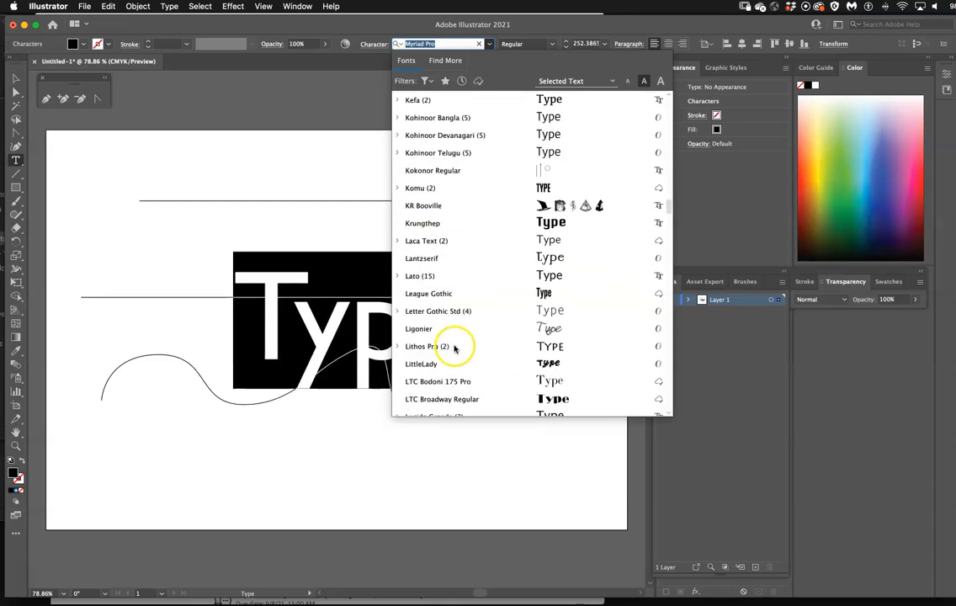
{"action": "left_click", "coordinate": [376, 43]}
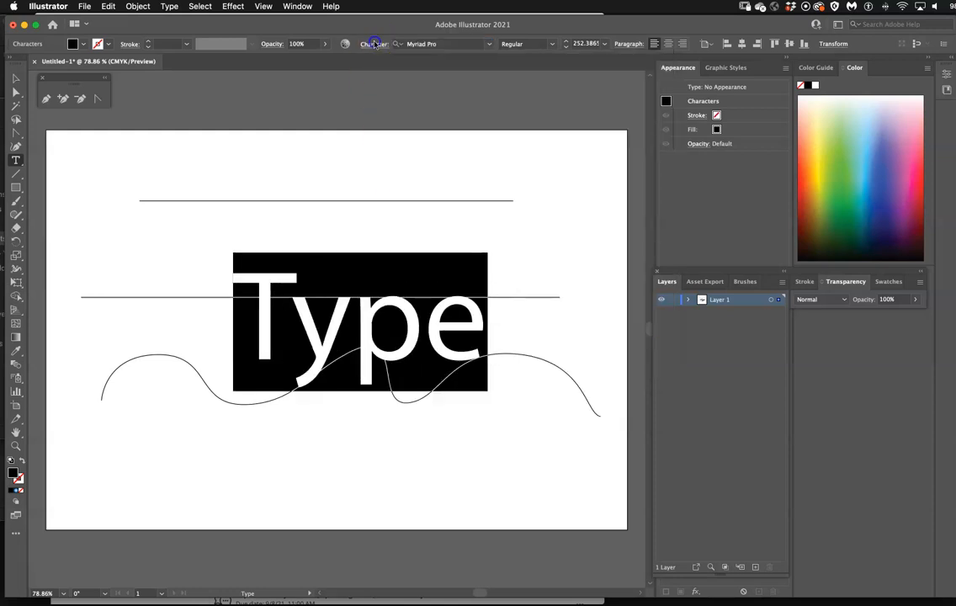
{"action": "left_click", "coordinate": [377, 44]}
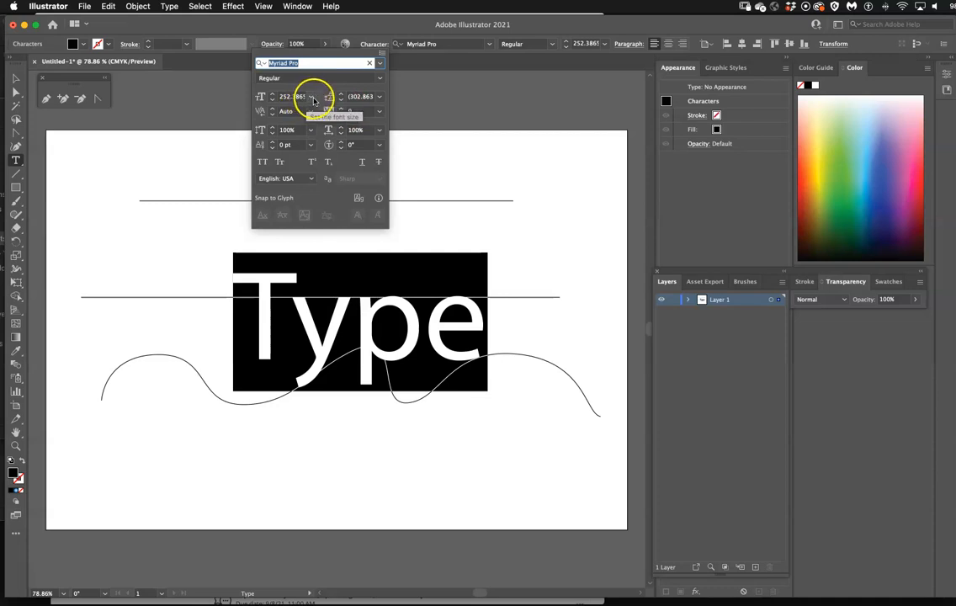
Step: Set the word's font size to 72 pt and then 500 pt, and move the text down and left to fit the artboard
{"action": "left_click", "coordinate": [605, 44]}
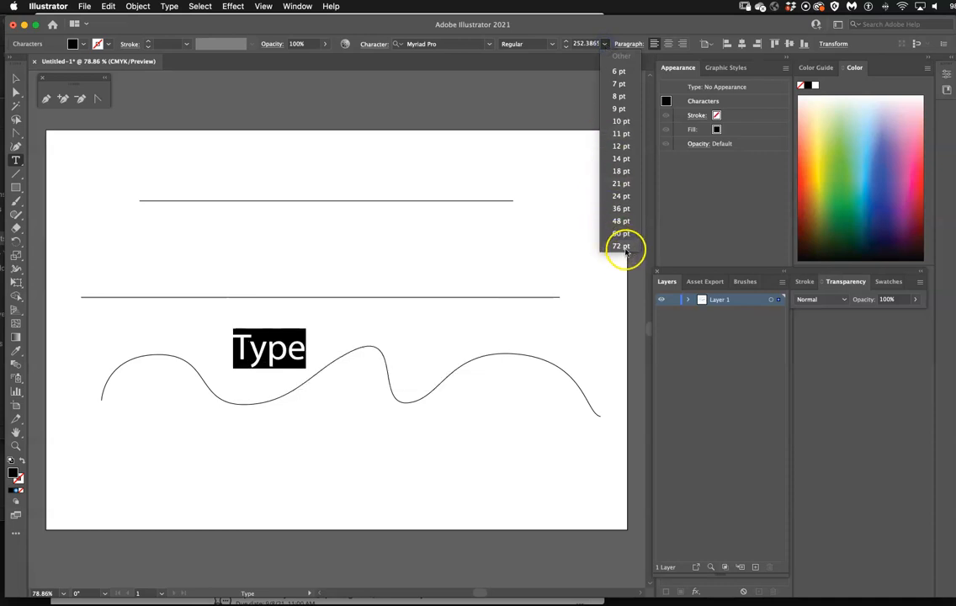
{"action": "left_click", "coordinate": [626, 246]}
{"action": "left_click", "coordinate": [584, 44]}
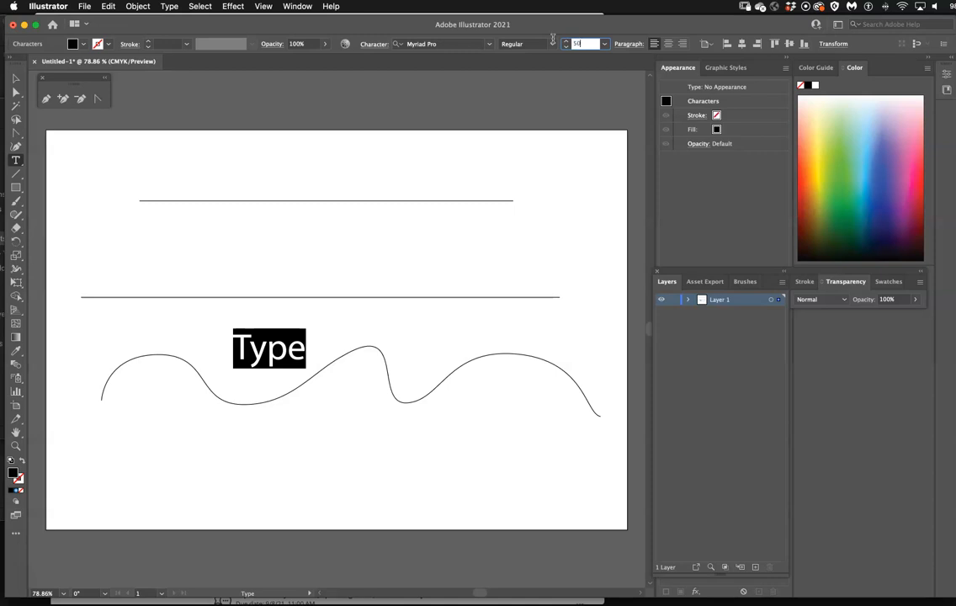
{"action": "key", "text": "Return"}
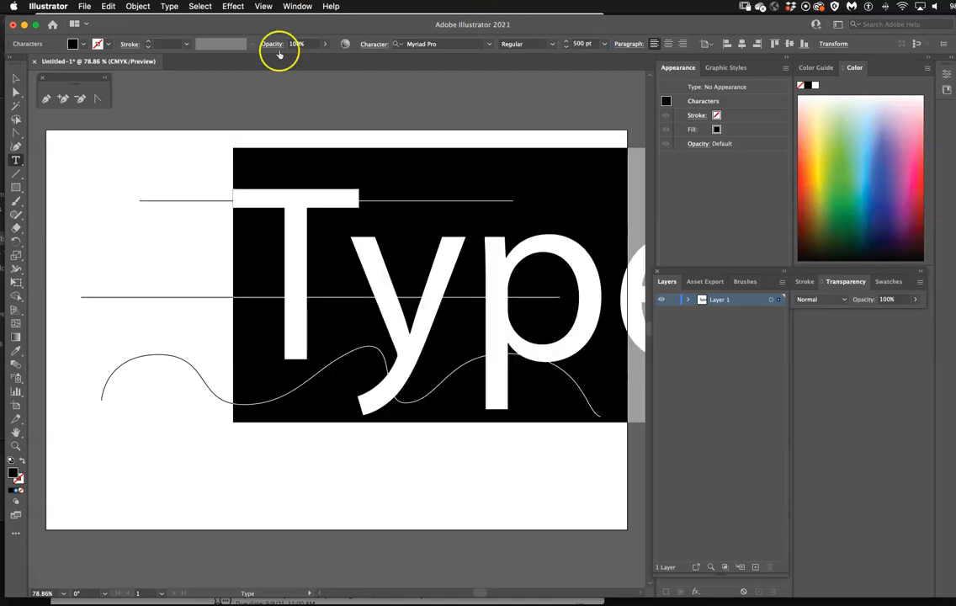
{"action": "left_click", "coordinate": [15, 78]}
{"action": "left_click_drag", "start_coordinate": [297, 279], "coordinate": [140, 329]}
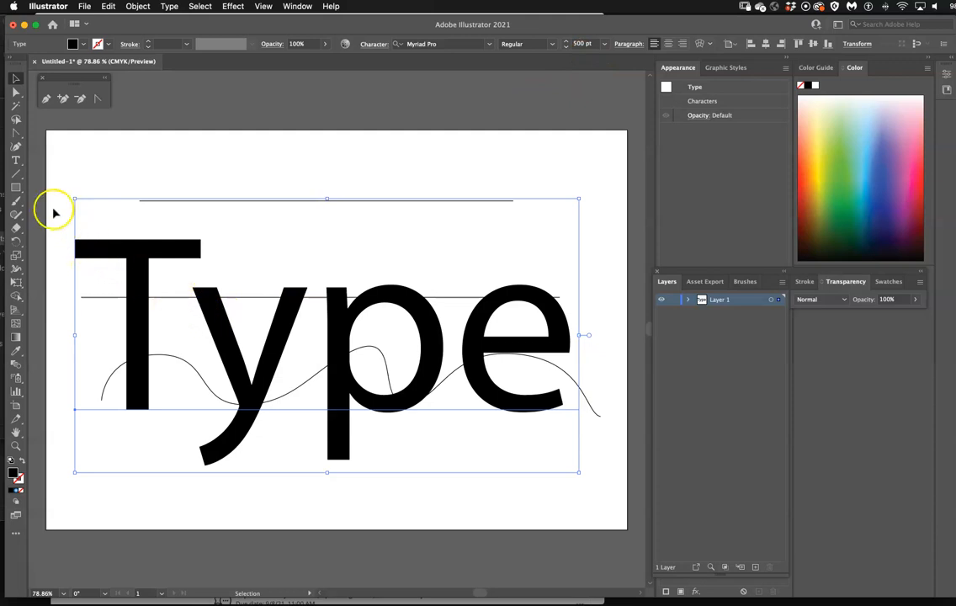
Step: Select all artwork on the artboard, including the large word, both lines and the wave, and delete it
{"action": "left_click_drag", "start_coordinate": [15, 160], "coordinate": [31, 160]}
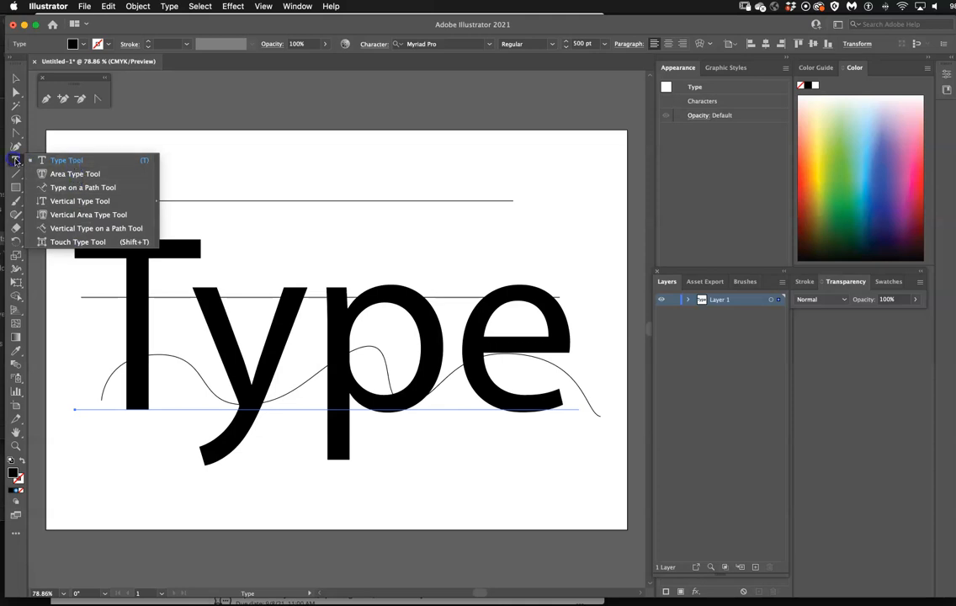
{"action": "left_click", "coordinate": [16, 77]}
{"action": "left_click_drag", "start_coordinate": [84, 162], "coordinate": [608, 507]}
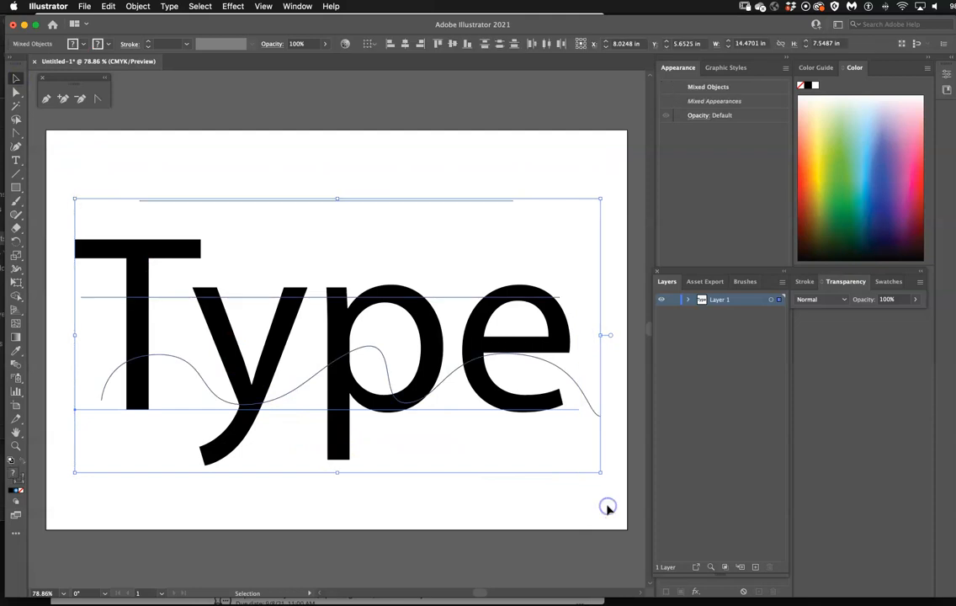
{"action": "key", "text": "Delete"}
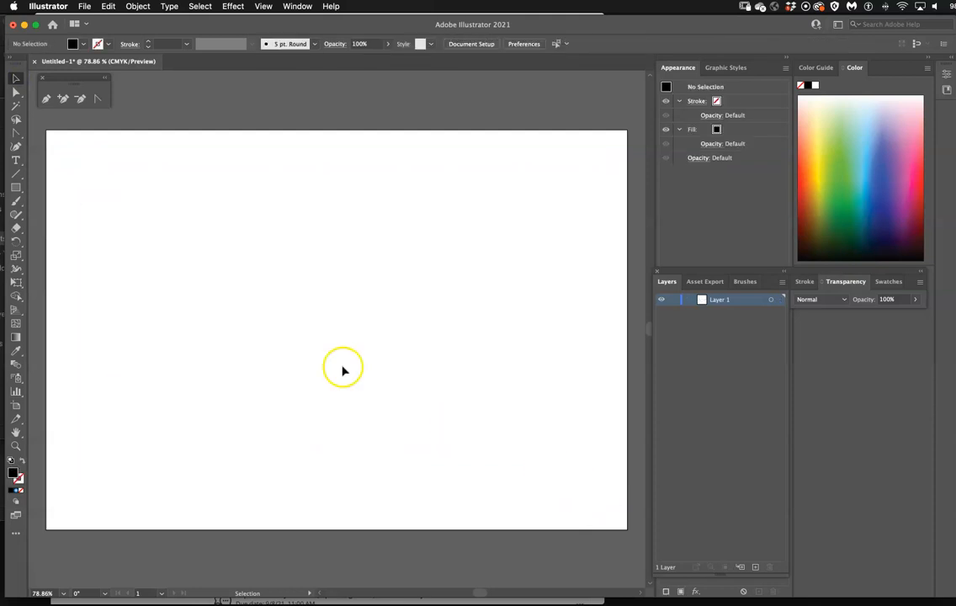
Step: Draw a rectangular grid of six columns and six rows near the artboard's middle, and undo it
{"action": "left_click", "coordinate": [19, 175]}
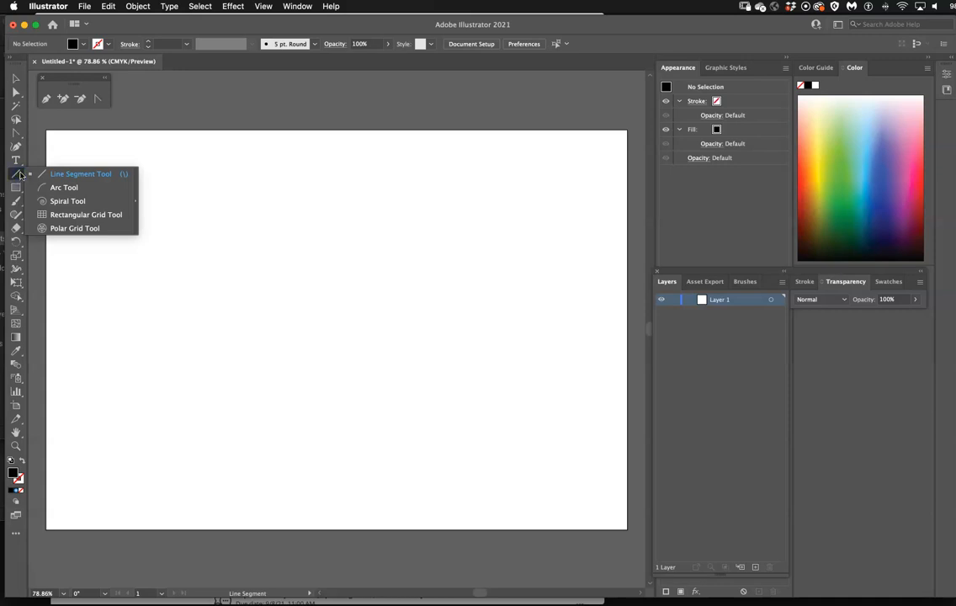
{"action": "left_click_drag", "start_coordinate": [17, 133], "coordinate": [46, 133]}
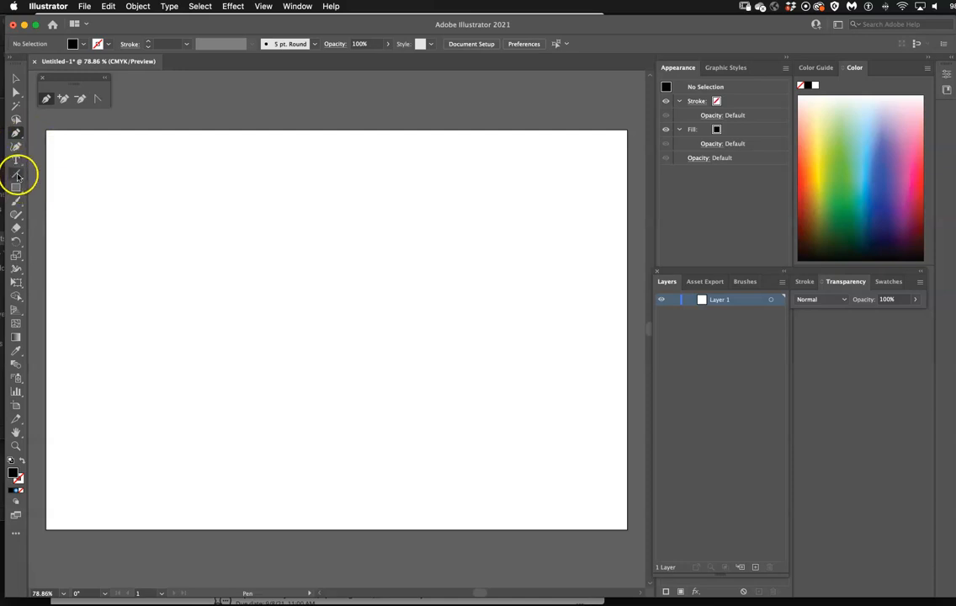
{"action": "left_click_drag", "start_coordinate": [17, 175], "coordinate": [86, 215]}
{"action": "left_click_drag", "start_coordinate": [265, 284], "coordinate": [451, 371]}
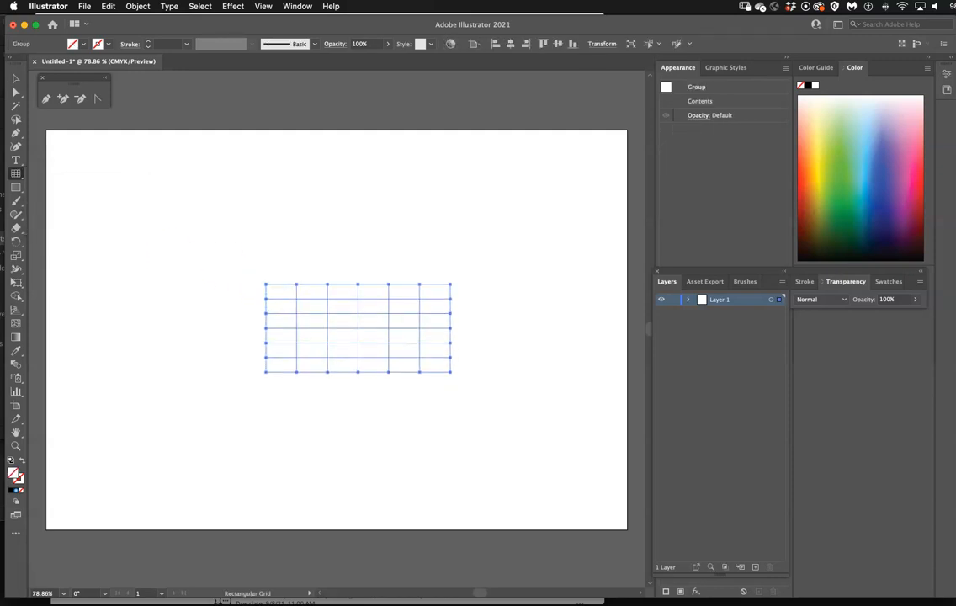
{"action": "key", "text": "super+z"}
Step: Draw a large spiral with the Spiral tool in the upper-left part of the artboard
{"action": "left_click", "coordinate": [15, 174]}
{"action": "left_click_drag", "start_coordinate": [15, 174], "coordinate": [79, 201]}
{"action": "left_click_drag", "start_coordinate": [219, 257], "coordinate": [339, 313]}
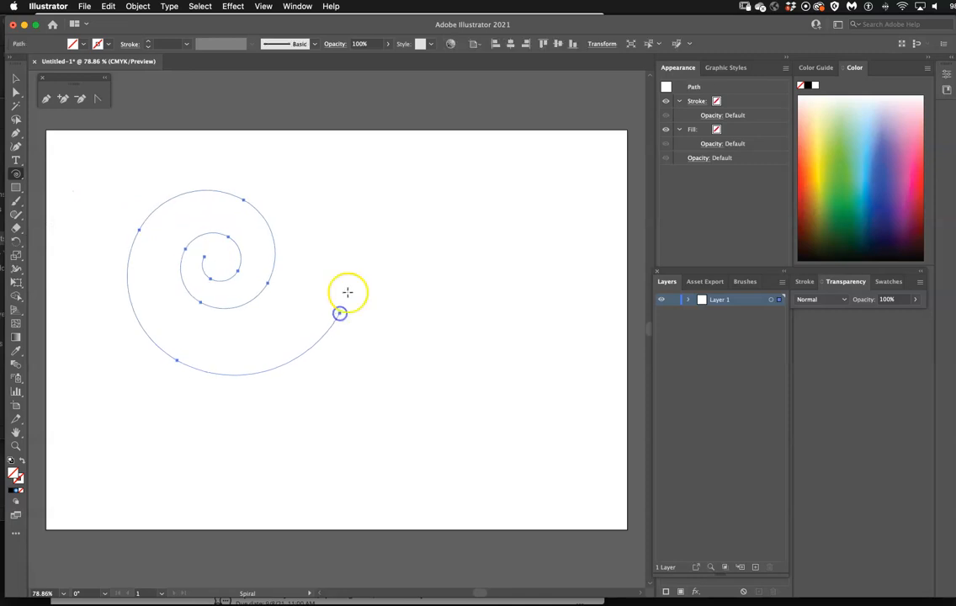
Step: Select the spiral and apply the default white fill and 1 pt black stroke to it
{"action": "left_click", "coordinate": [14, 78]}
{"action": "key", "text": "Delete"}
{"action": "left_click_drag", "start_coordinate": [105, 173], "coordinate": [386, 354]}
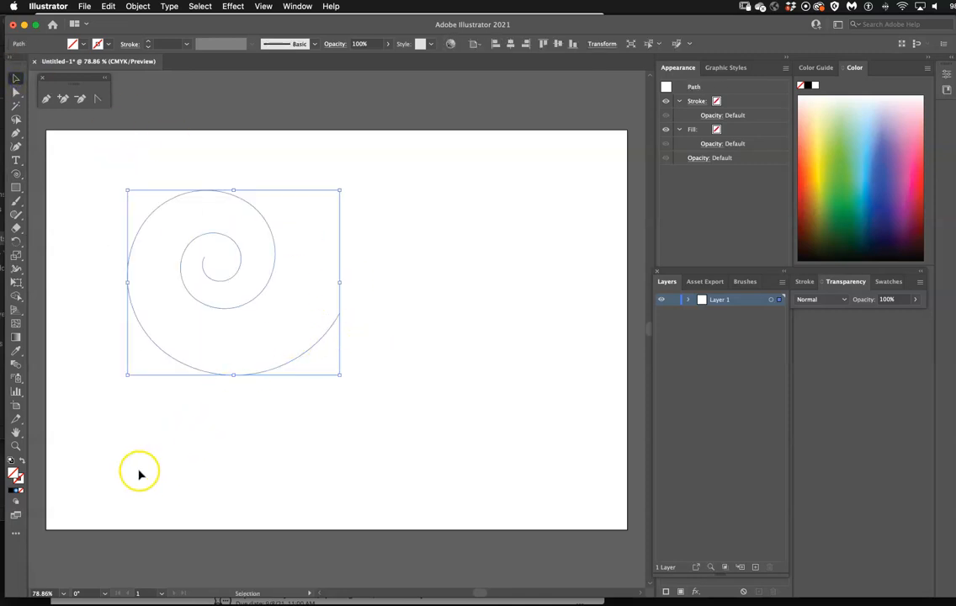
{"action": "left_click", "coordinate": [255, 278]}
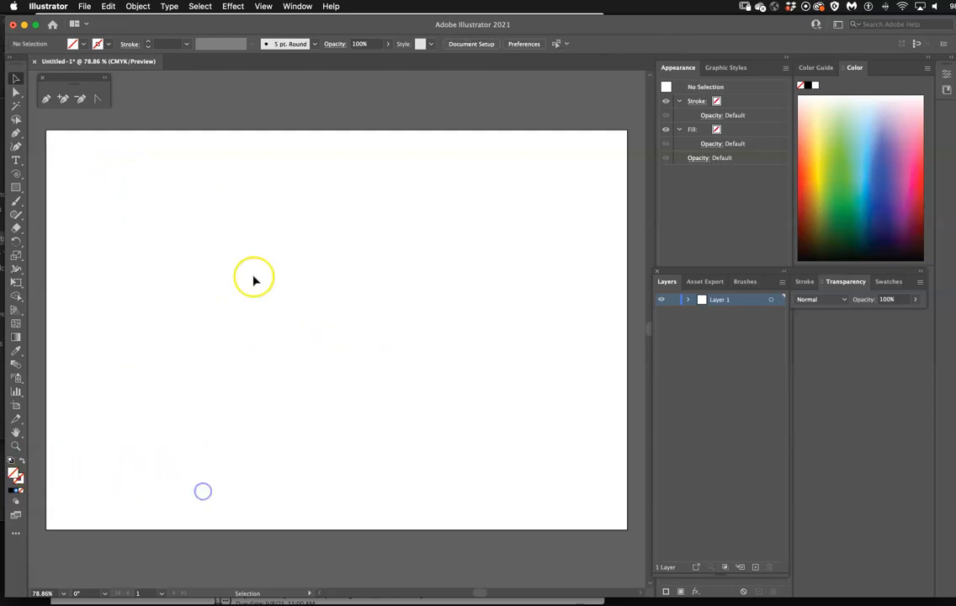
{"action": "left_click_drag", "start_coordinate": [118, 173], "coordinate": [421, 421]}
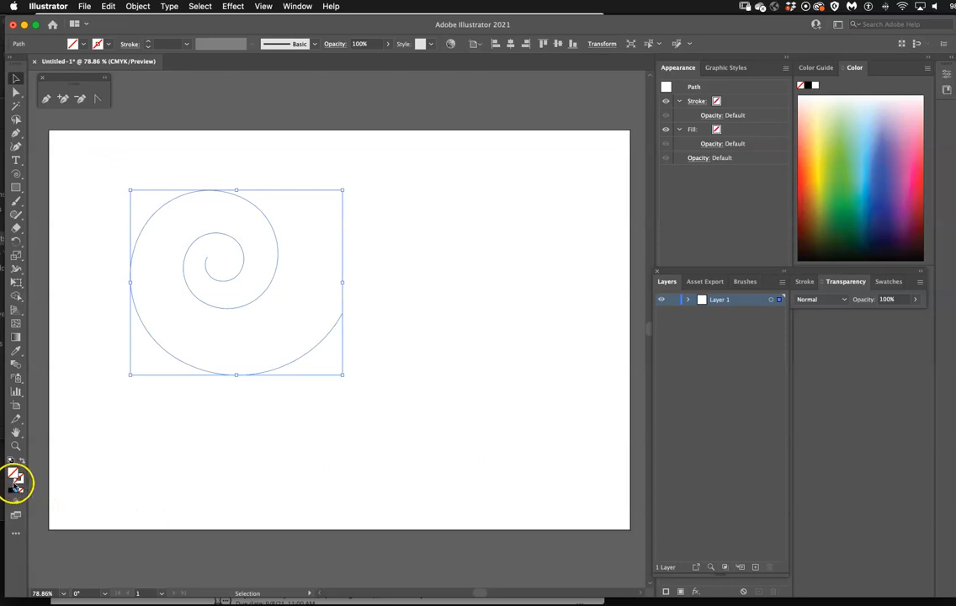
{"action": "left_click", "coordinate": [18, 477]}
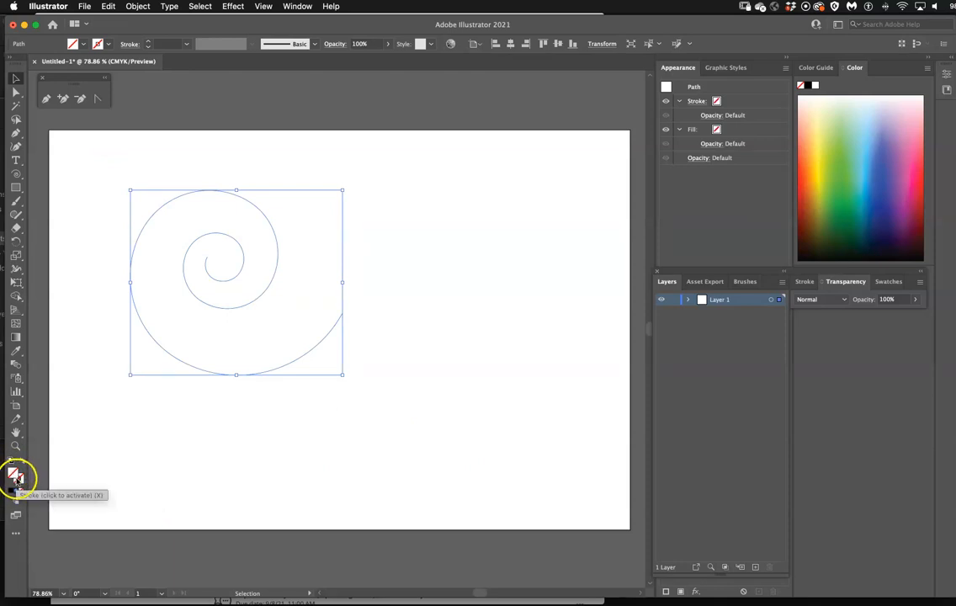
{"action": "left_click", "coordinate": [21, 476]}
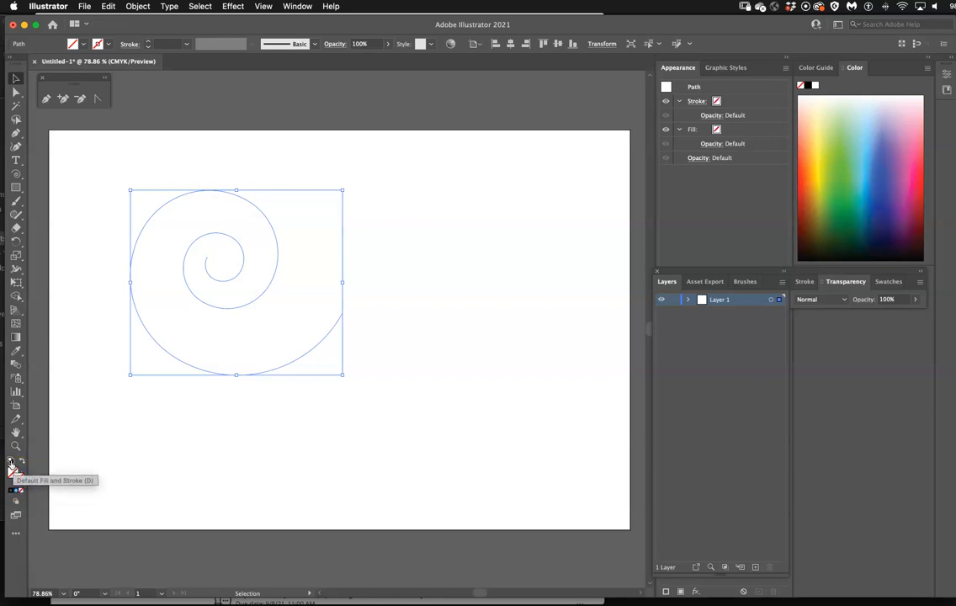
{"action": "left_click", "coordinate": [11, 462]}
{"action": "left_click", "coordinate": [182, 455]}
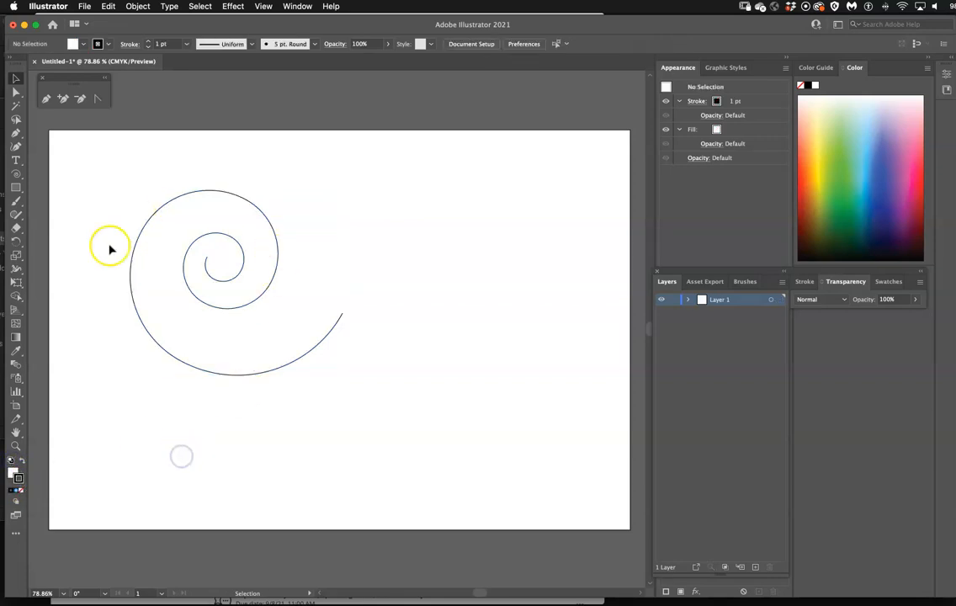
Step: Fill the spiral with a yellow-green from the color spectrum, and delete the spiral
{"action": "left_click", "coordinate": [261, 373]}
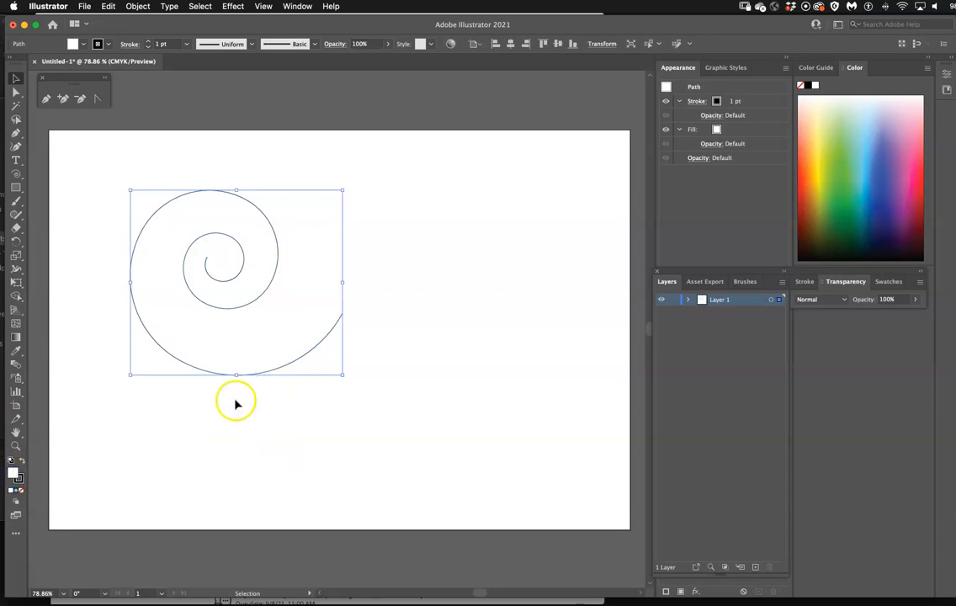
{"action": "left_click", "coordinate": [820, 192]}
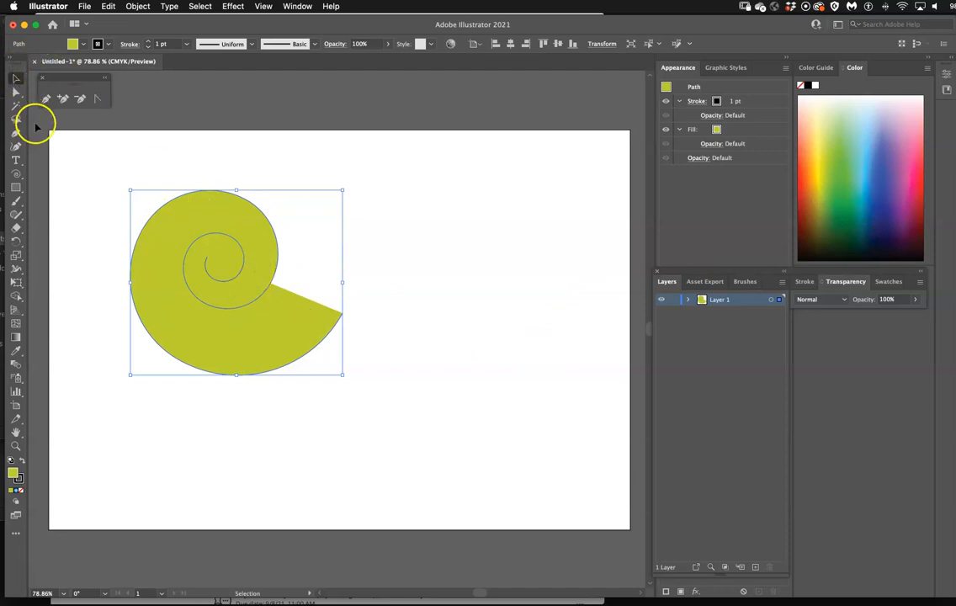
{"action": "left_click", "coordinate": [60, 153]}
{"action": "left_click", "coordinate": [224, 278]}
{"action": "key", "text": "Delete"}
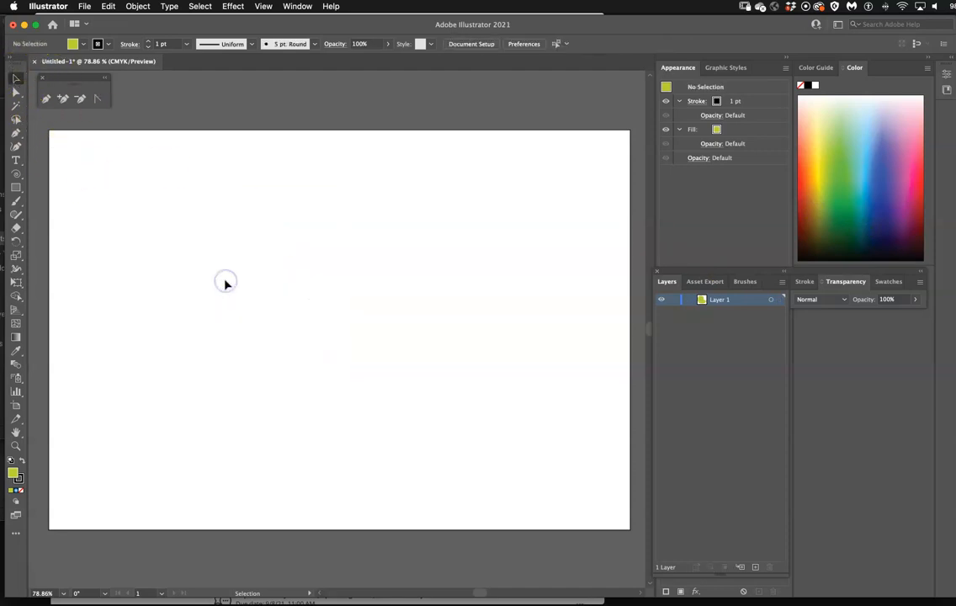
Step: Switch from the Spiral tool back to the Line Segment tool
{"action": "left_click", "coordinate": [17, 186]}
{"action": "left_click", "coordinate": [17, 174]}
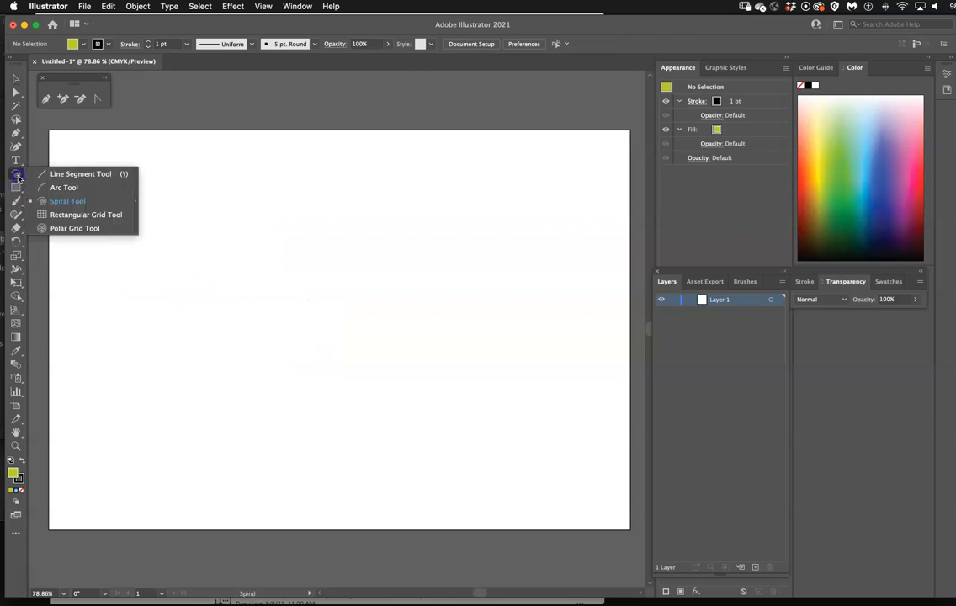
{"action": "left_click", "coordinate": [49, 174]}
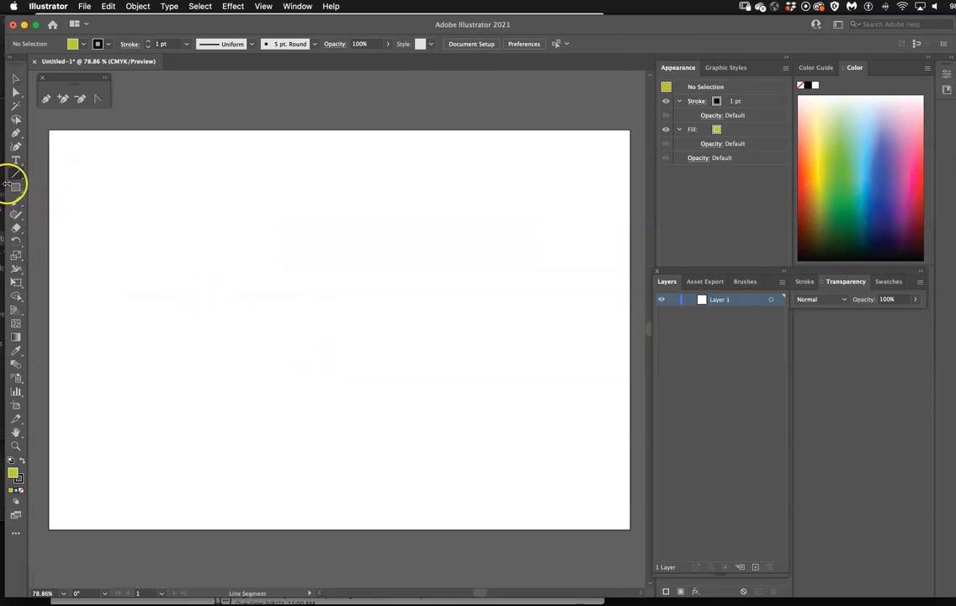
Step: Draw a circle near the artboard's middle with the Ellipse tool, plus a tall ellipse on each side, the left one about 2.40 by 5.56 in
{"action": "left_click", "coordinate": [17, 187]}
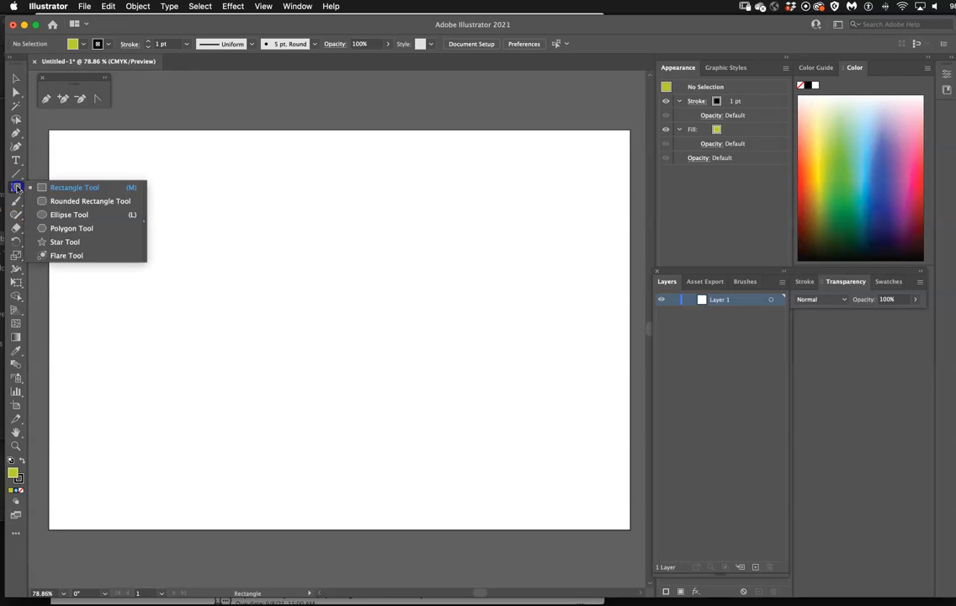
{"action": "left_click", "coordinate": [78, 214]}
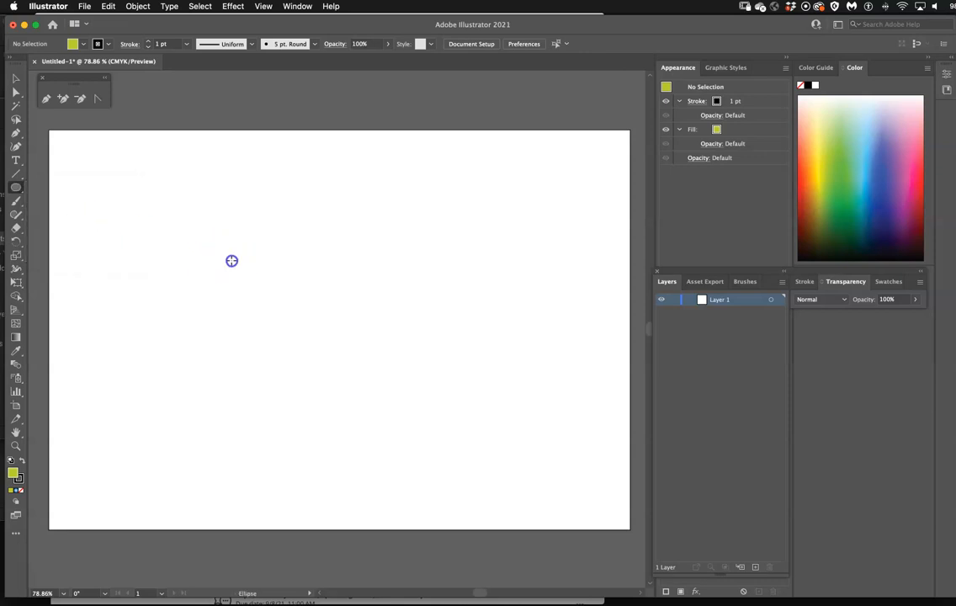
{"action": "left_click_drag", "start_coordinate": [251, 286], "coordinate": [355, 381]}
{"action": "left_click_drag", "start_coordinate": [411, 214], "coordinate": [501, 414]}
{"action": "left_click_drag", "start_coordinate": [96, 219], "coordinate": [186, 421]}
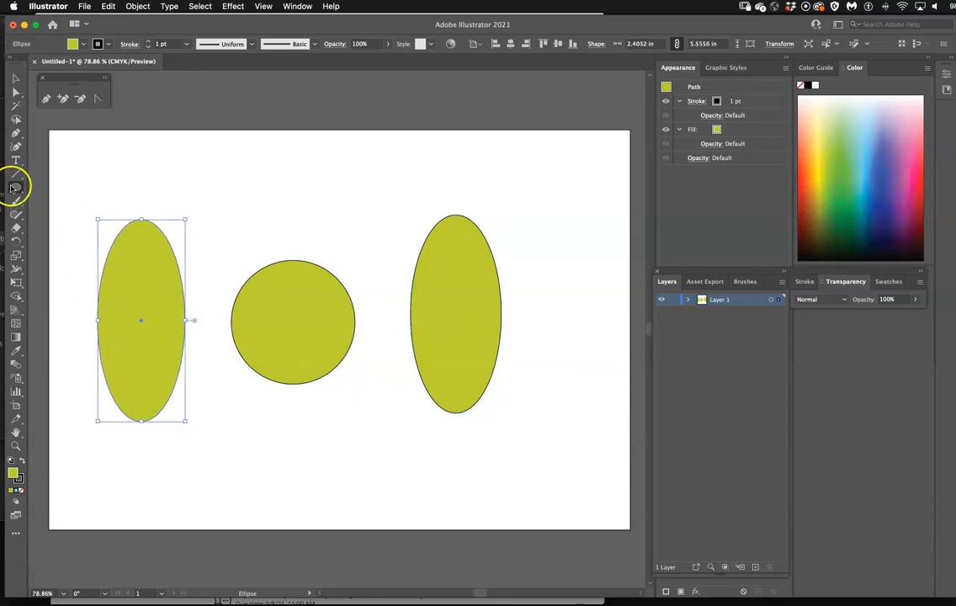
Step: Draw a small rounded square above the circle and a wide rounded rectangle above the right ellipse with the Rounded Rectangle tool
{"action": "left_click", "coordinate": [16, 187]}
{"action": "left_click", "coordinate": [59, 200]}
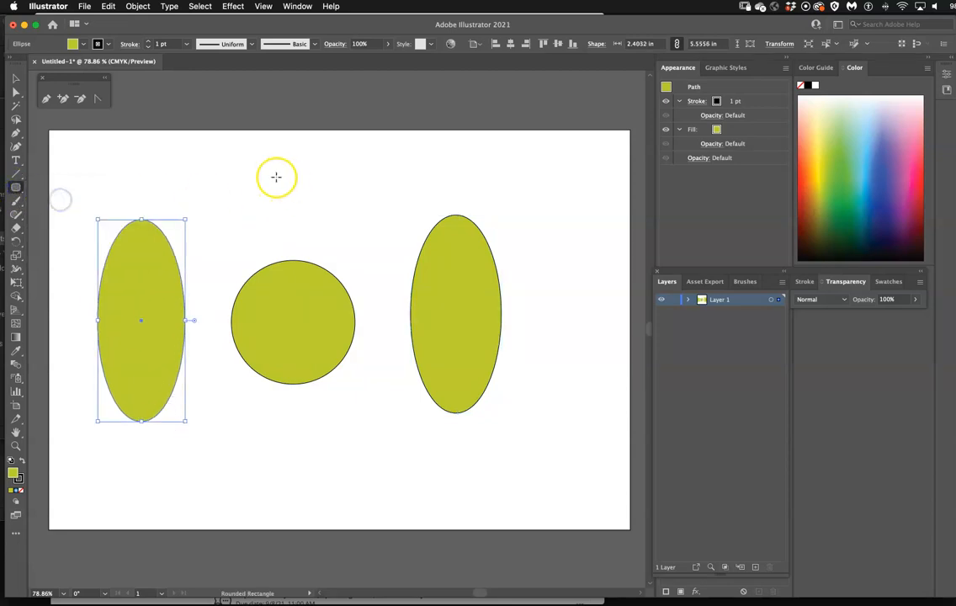
{"action": "left_click_drag", "start_coordinate": [273, 171], "coordinate": [333, 204]}
{"action": "left_click_drag", "start_coordinate": [396, 148], "coordinate": [583, 202]}
Step: Draw a square below the circle and a wide rectangle below the right ellipse with the Rectangle tool
{"action": "left_click", "coordinate": [15, 187]}
{"action": "left_click", "coordinate": [54, 188]}
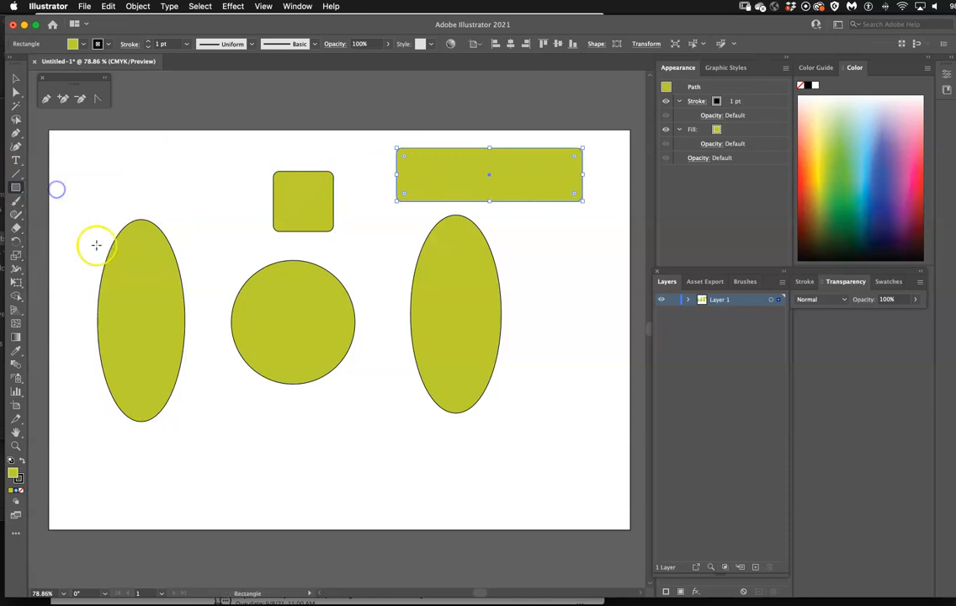
{"action": "left_click_drag", "start_coordinate": [236, 415], "coordinate": [335, 478]}
{"action": "left_click_drag", "start_coordinate": [390, 438], "coordinate": [586, 508]}
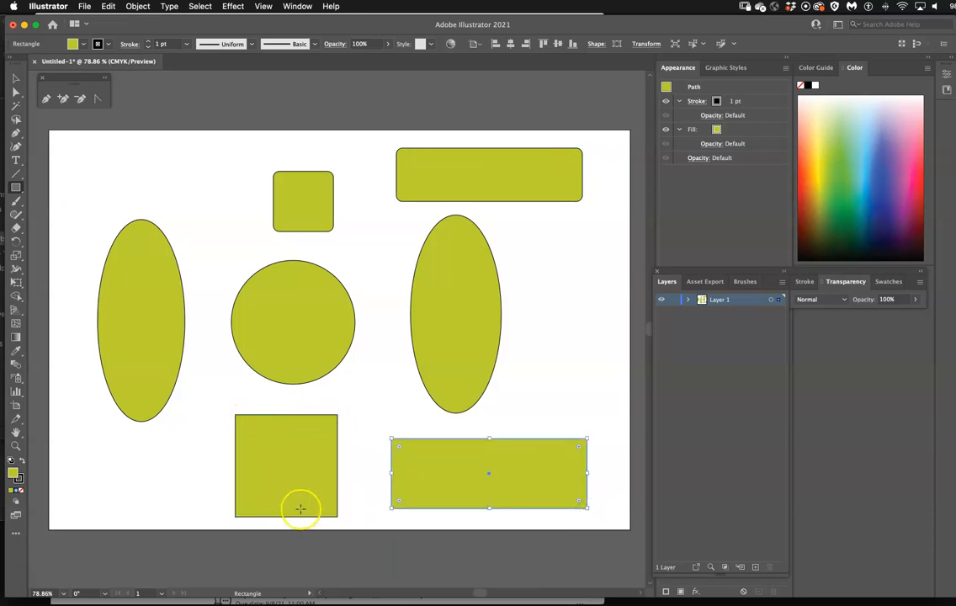
Step: Select all the ellipses and rectangles on the artboard and delete them
{"action": "left_click", "coordinate": [16, 79]}
{"action": "left_click_drag", "start_coordinate": [95, 150], "coordinate": [581, 517]}
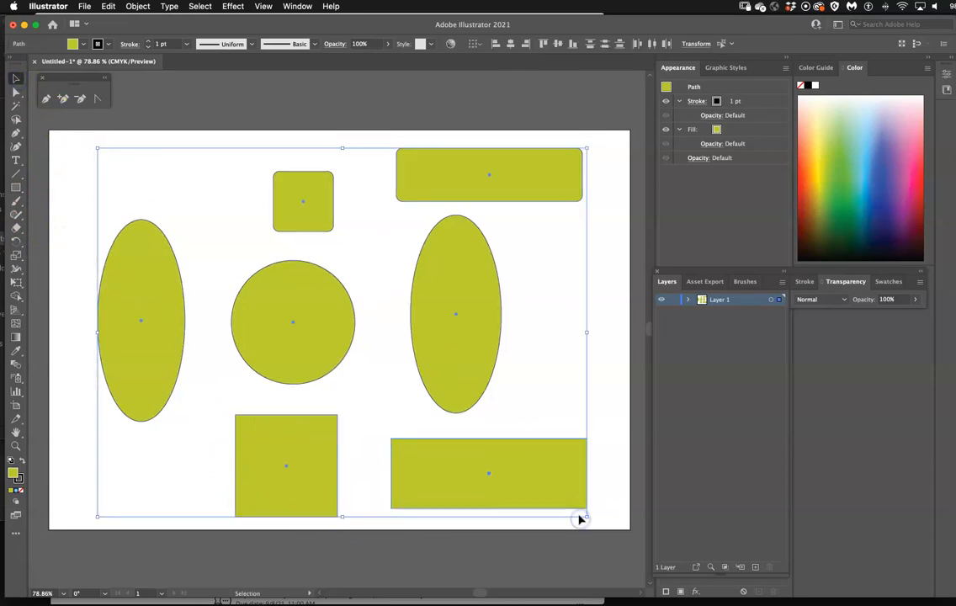
{"action": "key", "text": "Delete"}
Step: Draw a hexagon with the Polygon tool and a five-pointed star to its right with the Star tool
{"action": "left_click", "coordinate": [16, 187]}
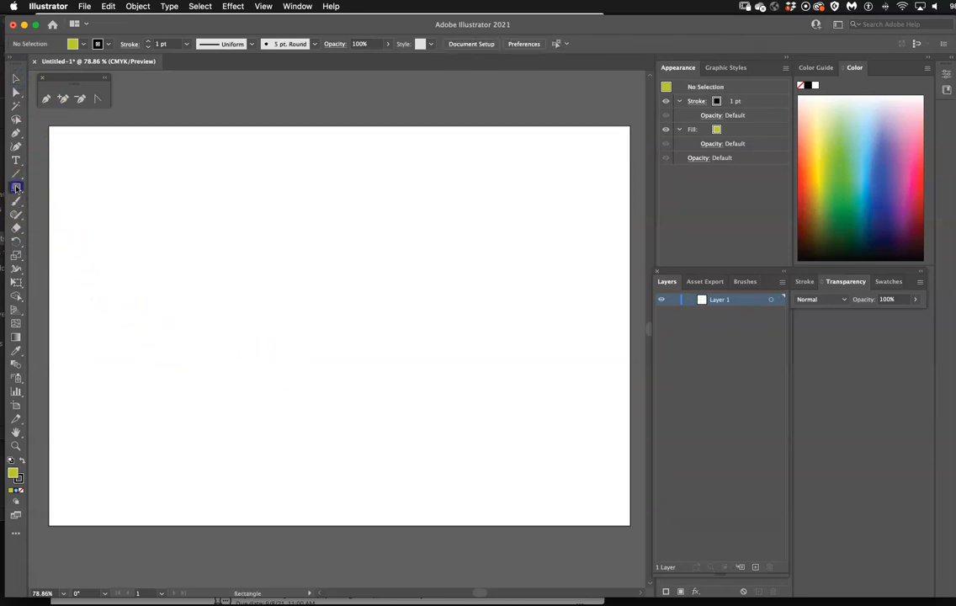
{"action": "left_click", "coordinate": [52, 225]}
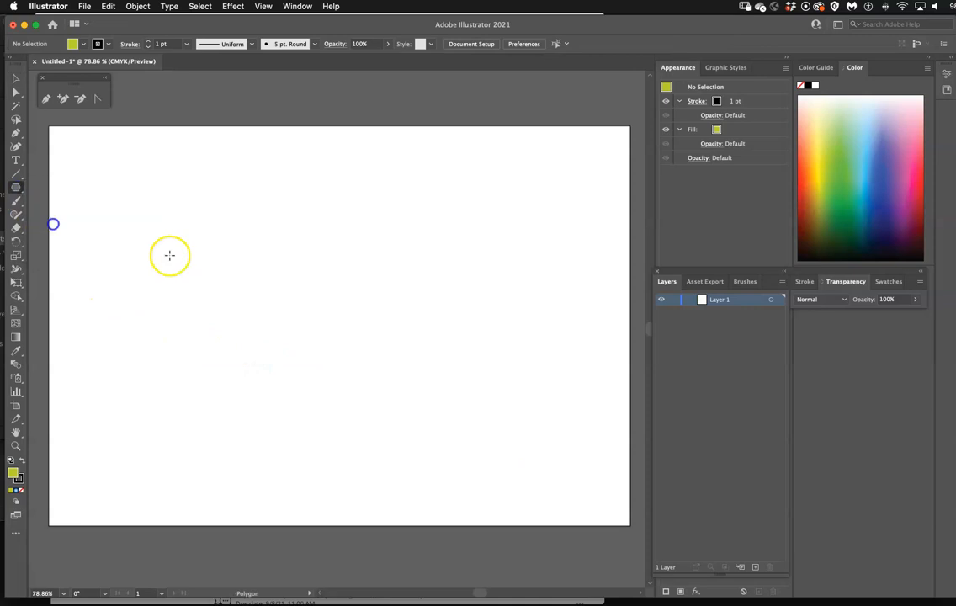
{"action": "left_click_drag", "start_coordinate": [262, 266], "coordinate": [306, 295]}
{"action": "left_click", "coordinate": [17, 187]}
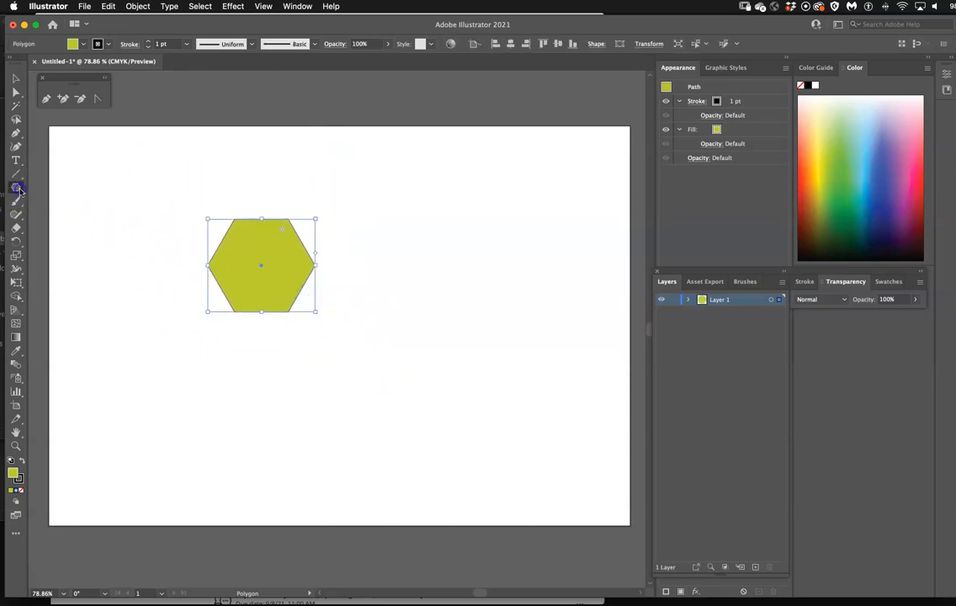
{"action": "left_click", "coordinate": [67, 243]}
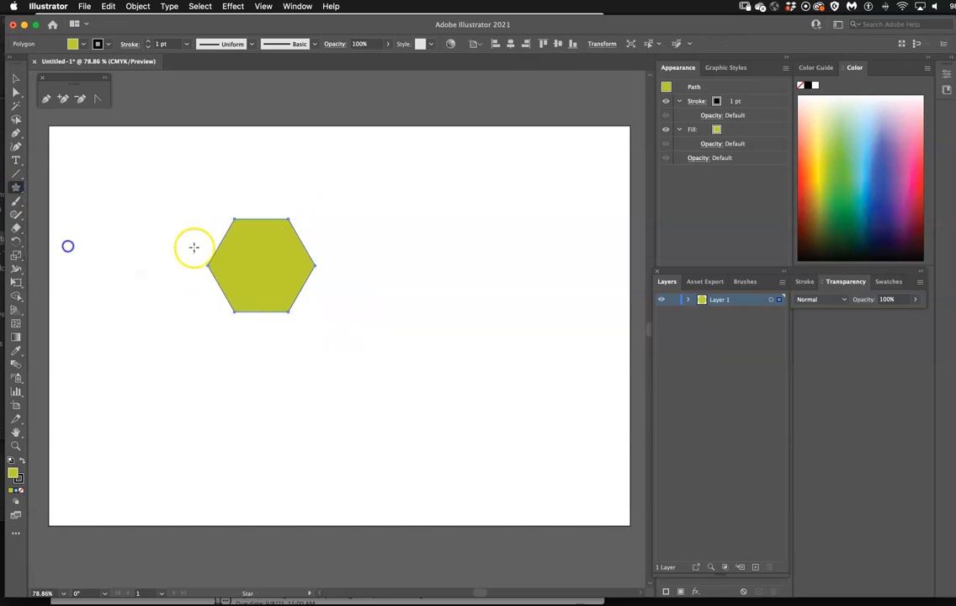
{"action": "left_click_drag", "start_coordinate": [443, 271], "coordinate": [468, 311]}
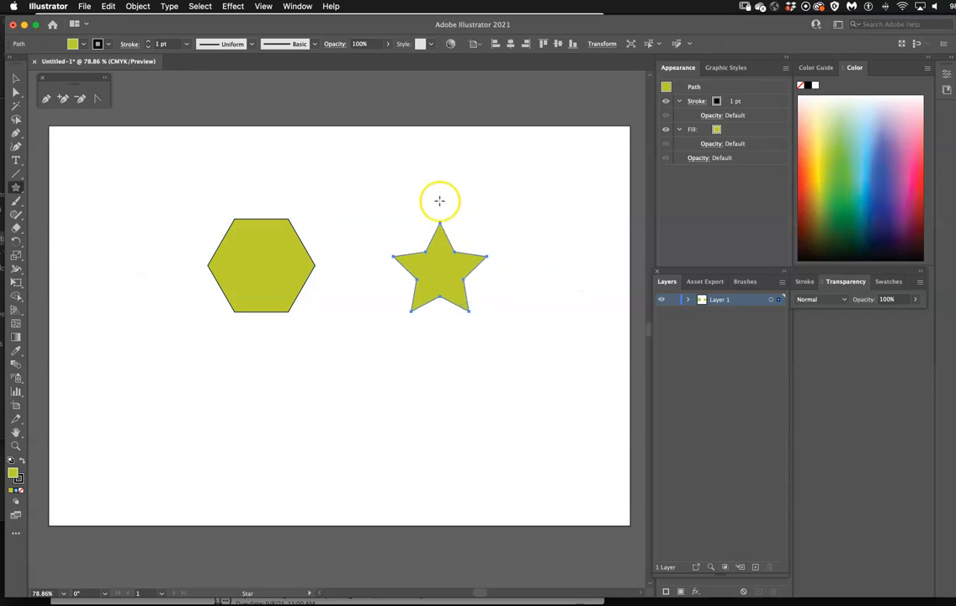
Step: Switch to the Flare tool, and select and delete the hexagon and the star
{"action": "left_click_drag", "start_coordinate": [14, 190], "coordinate": [75, 256]}
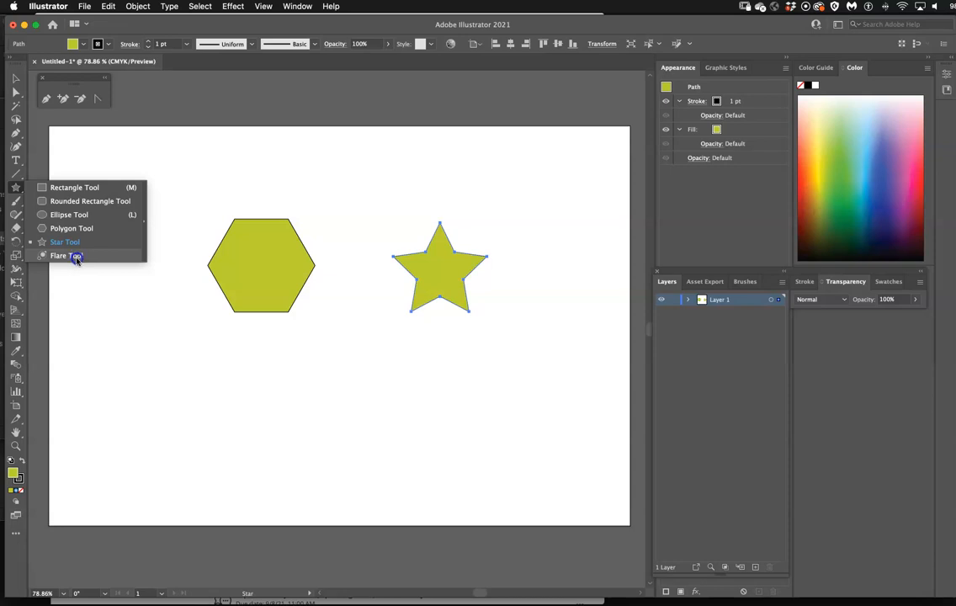
{"action": "left_click", "coordinate": [67, 256]}
{"action": "left_click", "coordinate": [15, 79]}
{"action": "left_click_drag", "start_coordinate": [179, 203], "coordinate": [564, 348]}
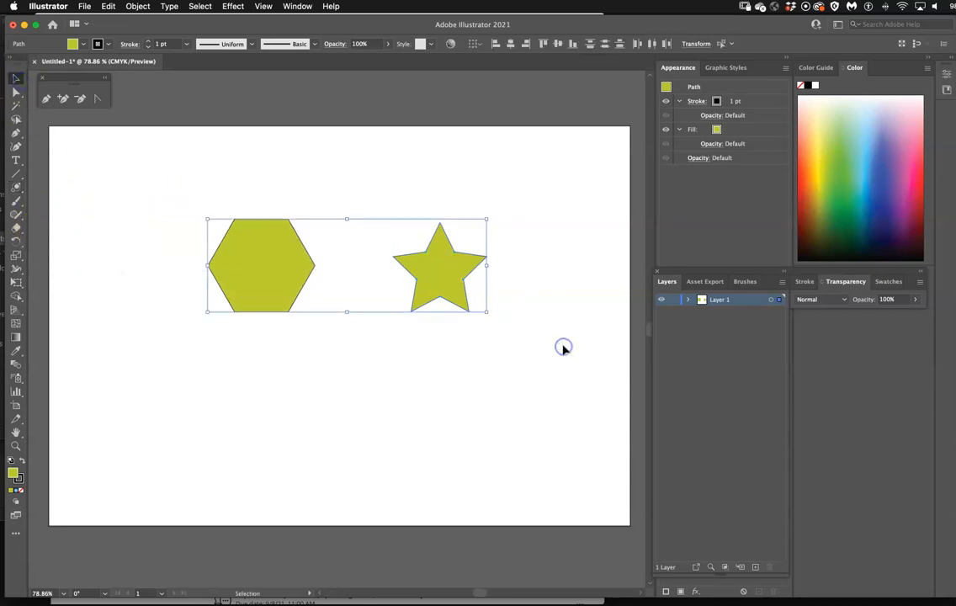
{"action": "key", "text": "Delete"}
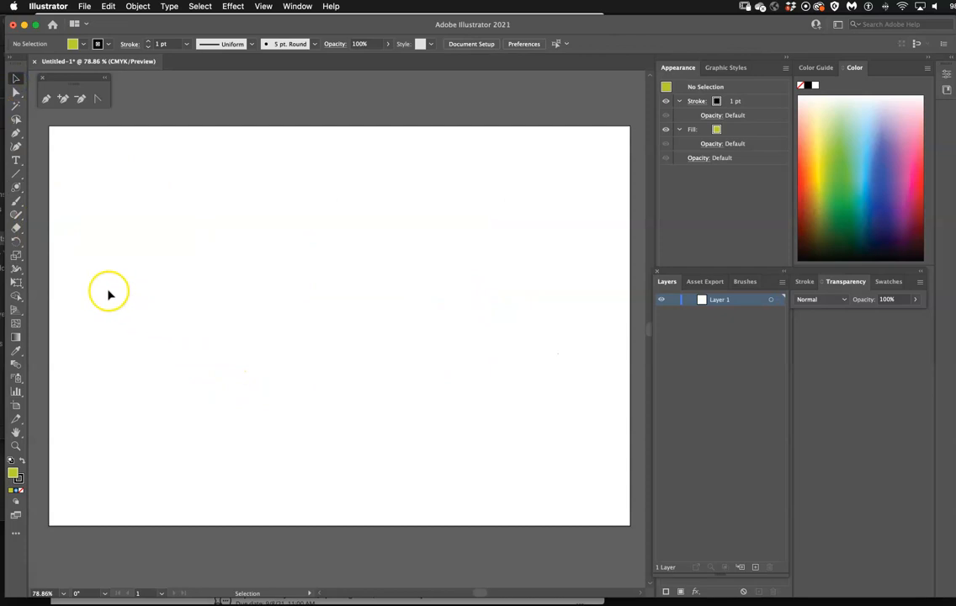
Step: Paint three long, winding freehand strokes across the artboard with the Paintbrush tool
{"action": "left_click", "coordinate": [17, 205]}
{"action": "left_click", "coordinate": [56, 205]}
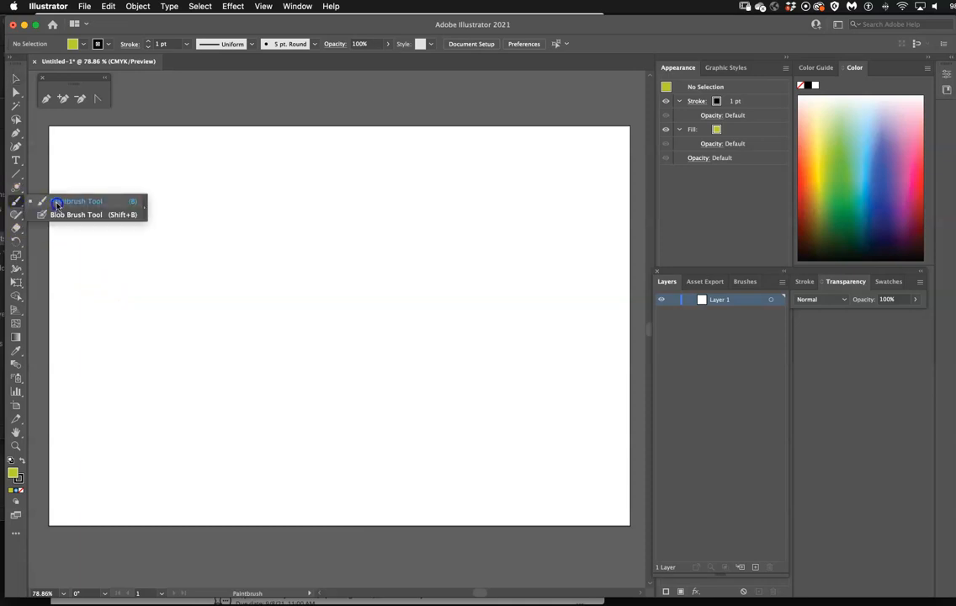
{"action": "mouse_move", "coordinate": [139, 236]}
{"action": "left_mouse_down"}
{"action": "mouse_move", "coordinate": [325, 224]}
{"action": "mouse_move", "coordinate": [463, 370]}
{"action": "left_mouse_up"}
{"action": "mouse_move", "coordinate": [170, 319]}
{"action": "left_mouse_down"}
{"action": "mouse_move", "coordinate": [305, 213]}
{"action": "mouse_move", "coordinate": [387, 329]}
{"action": "mouse_move", "coordinate": [429, 466]}
{"action": "left_mouse_up"}
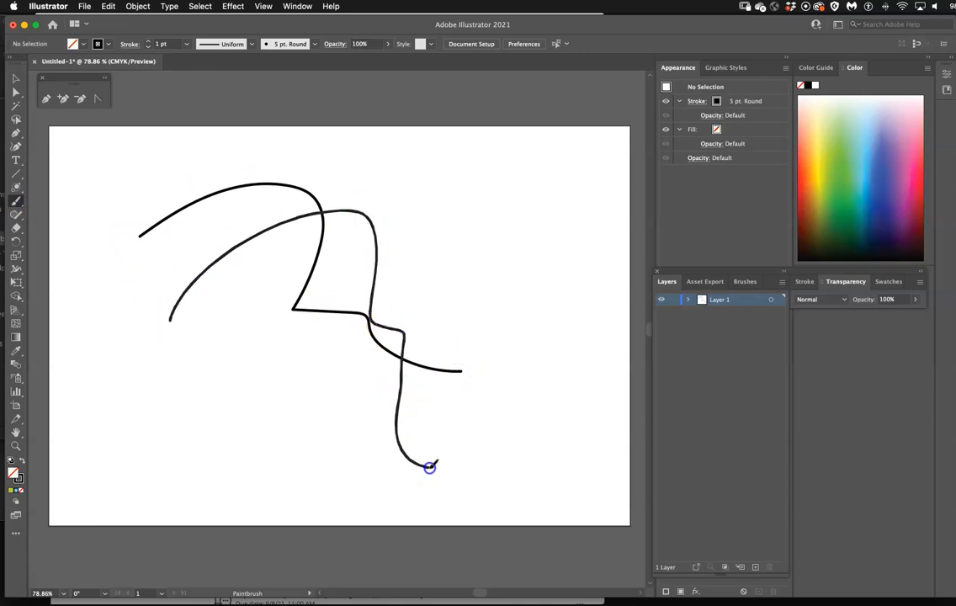
{"action": "mouse_move", "coordinate": [199, 408]}
{"action": "left_mouse_down"}
{"action": "mouse_move", "coordinate": [314, 455]}
{"action": "mouse_move", "coordinate": [373, 447]}
{"action": "mouse_move", "coordinate": [340, 361]}
{"action": "mouse_move", "coordinate": [225, 331]}
{"action": "mouse_move", "coordinate": [177, 344]}
{"action": "mouse_move", "coordinate": [140, 374]}
{"action": "mouse_move", "coordinate": [126, 285]}
{"action": "mouse_move", "coordinate": [126, 355]}
{"action": "mouse_move", "coordinate": [153, 437]}
{"action": "mouse_move", "coordinate": [136, 458]}
{"action": "mouse_move", "coordinate": [179, 461]}
{"action": "mouse_move", "coordinate": [234, 499]}
{"action": "mouse_move", "coordinate": [407, 470]}
{"action": "mouse_move", "coordinate": [498, 403]}
{"action": "mouse_move", "coordinate": [469, 259]}
{"action": "left_mouse_up"}
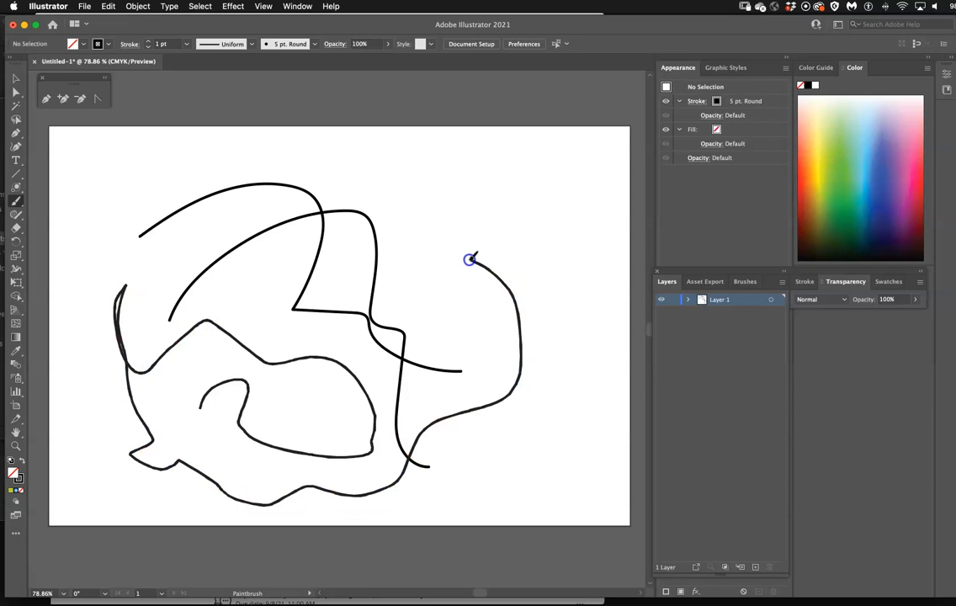
{"action": "left_click_drag", "start_coordinate": [469, 259], "coordinate": [469, 259]}
Step: Select all the paintbrush strokes on the artboard and delete them
{"action": "left_click", "coordinate": [16, 78]}
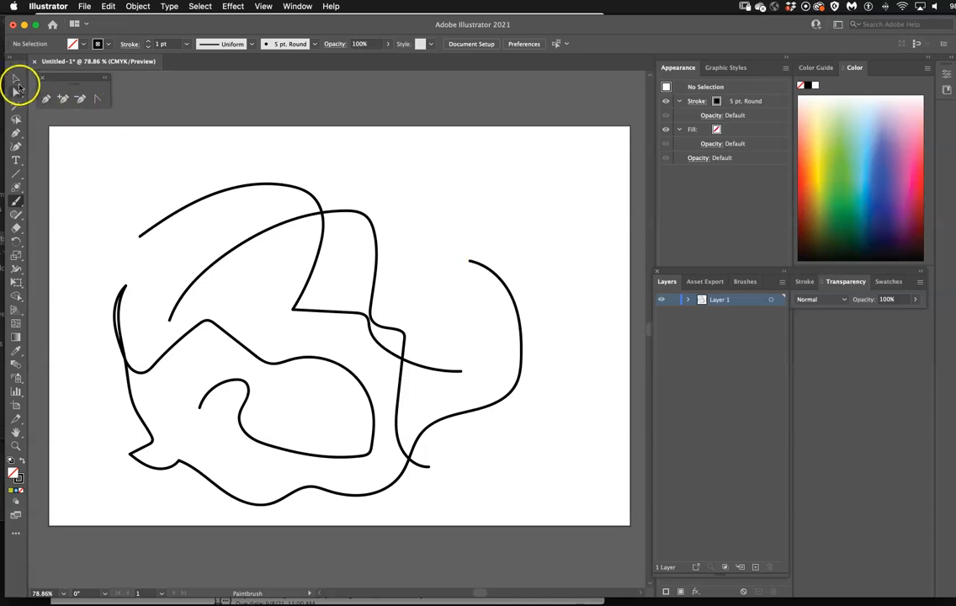
{"action": "mouse_move", "coordinate": [77, 174]}
{"action": "left_mouse_down"}
{"action": "mouse_move", "coordinate": [469, 473]}
{"action": "mouse_move", "coordinate": [553, 521]}
{"action": "left_mouse_up"}
{"action": "key", "text": "Delete"}
Step: Scribble a small patch in the artboard's upper-left area with the Paintbrush tool, and select it to reveal its overlapping paths
{"action": "left_click", "coordinate": [16, 201]}
{"action": "left_click_drag", "start_coordinate": [206, 237], "coordinate": [204, 243]}
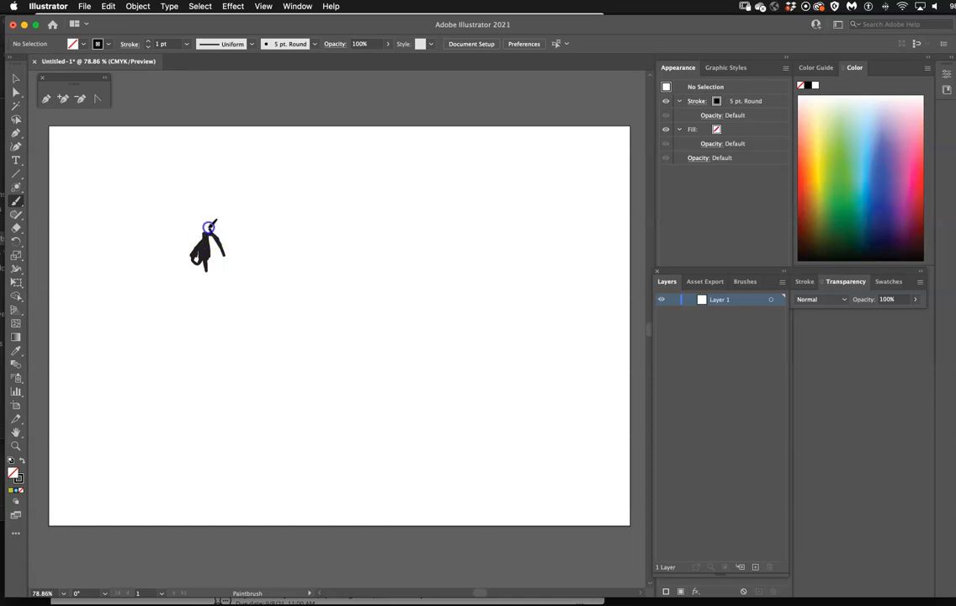
{"action": "left_click_drag", "start_coordinate": [227, 257], "coordinate": [222, 251]}
{"action": "left_click", "coordinate": [16, 79]}
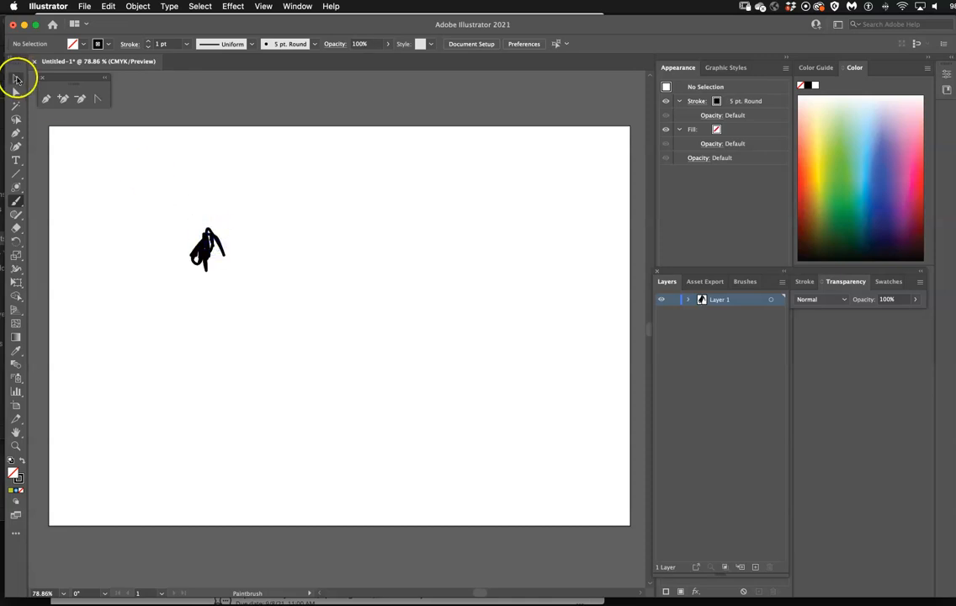
{"action": "left_click", "coordinate": [172, 319]}
{"action": "left_click", "coordinate": [204, 249]}
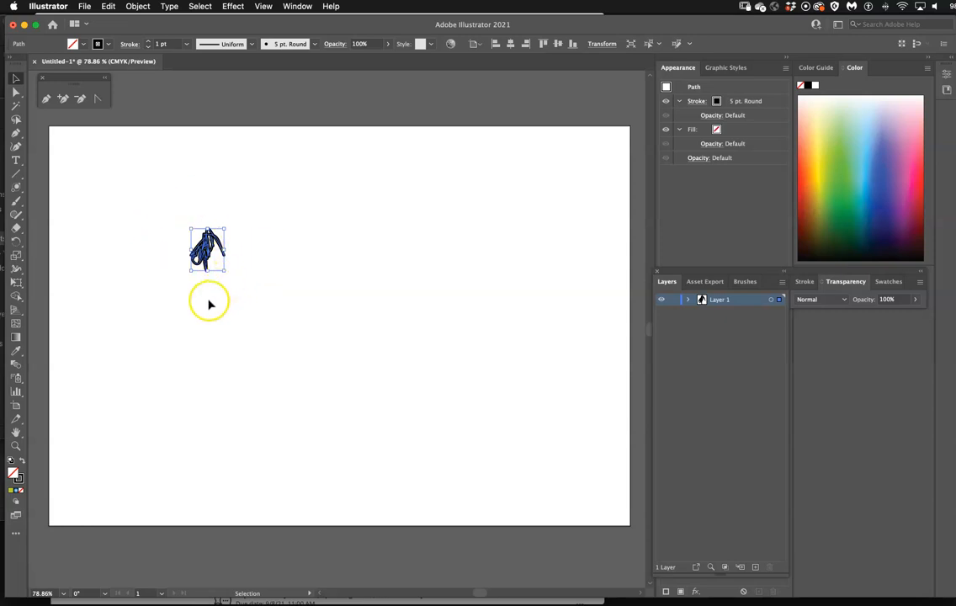
Step: Scribble a small solid patch to the right of the first one with the Blob Brush tool, and clear the selection
{"action": "left_click", "coordinate": [18, 200]}
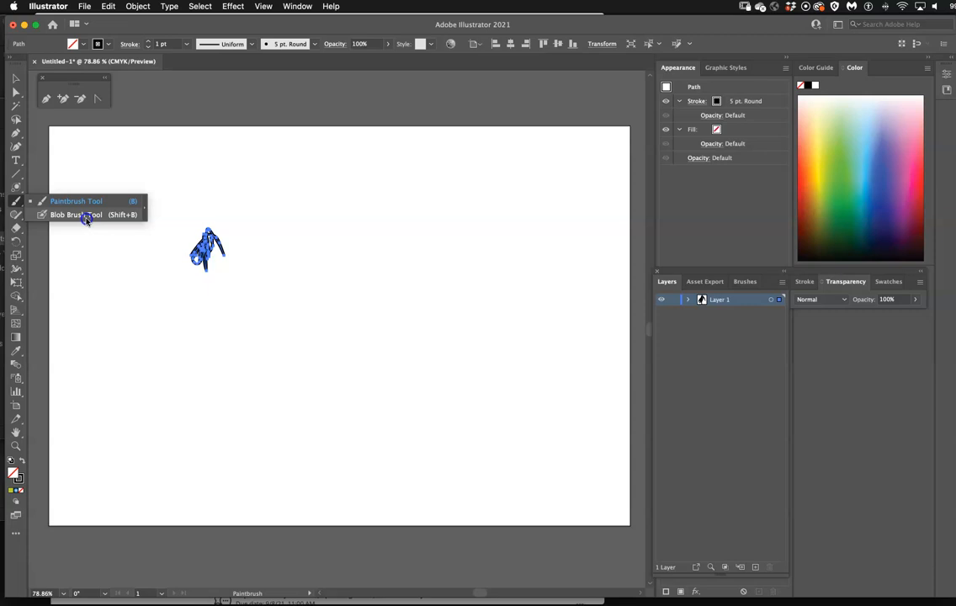
{"action": "left_click", "coordinate": [85, 218]}
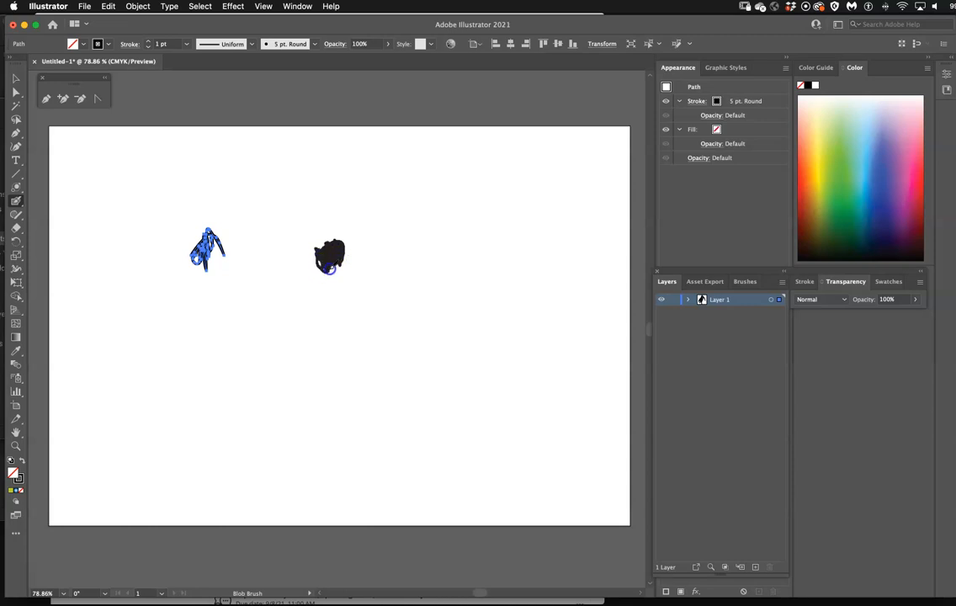
{"action": "key", "text": "super+shift+a"}
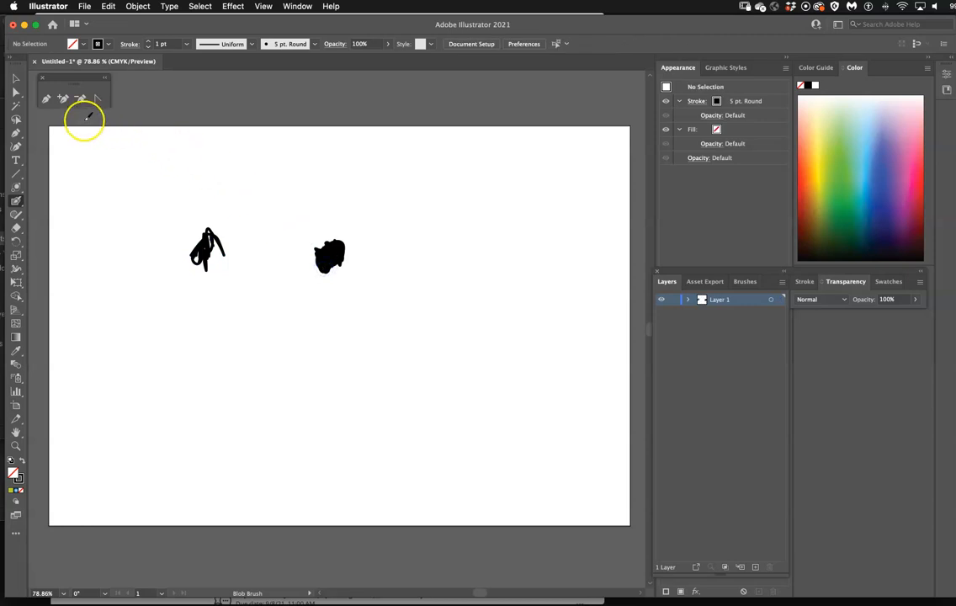
Step: Select both the Paintbrush and the Blob Brush scribbles and delete them
{"action": "left_click", "coordinate": [16, 78]}
{"action": "left_click_drag", "start_coordinate": [103, 185], "coordinate": [446, 334]}
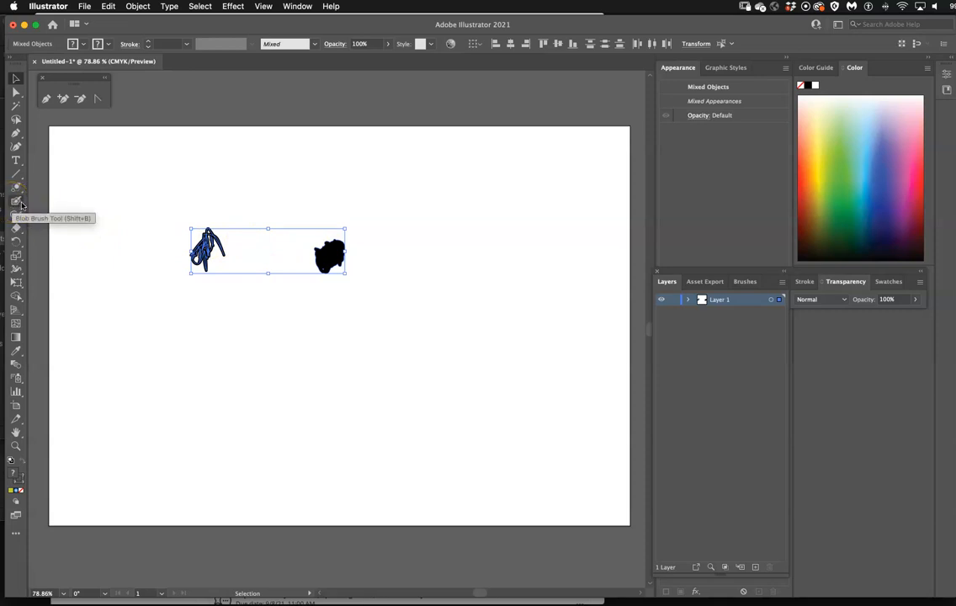
{"action": "left_click_drag", "start_coordinate": [149, 211], "coordinate": [376, 292]}
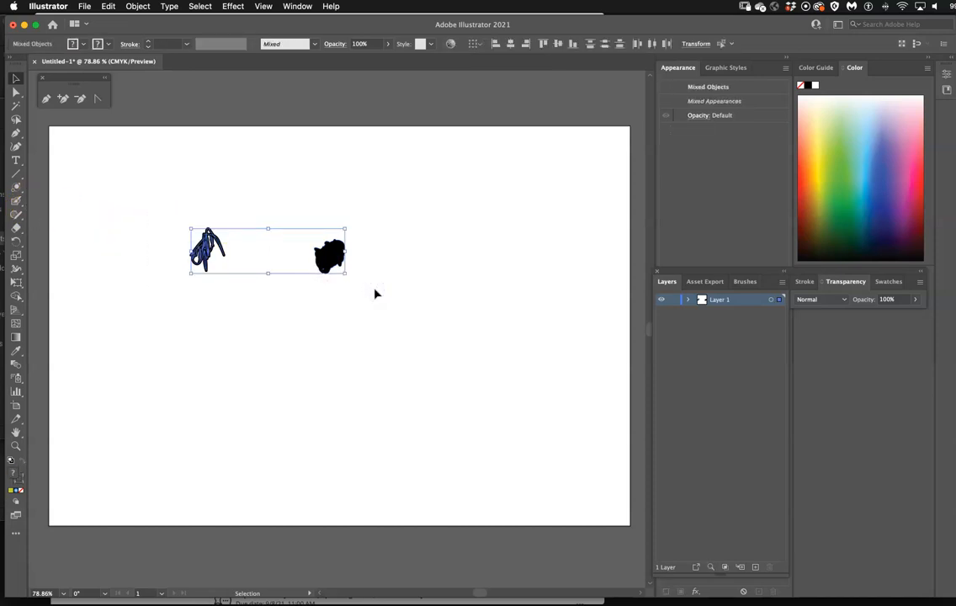
{"action": "key", "text": "Delete"}
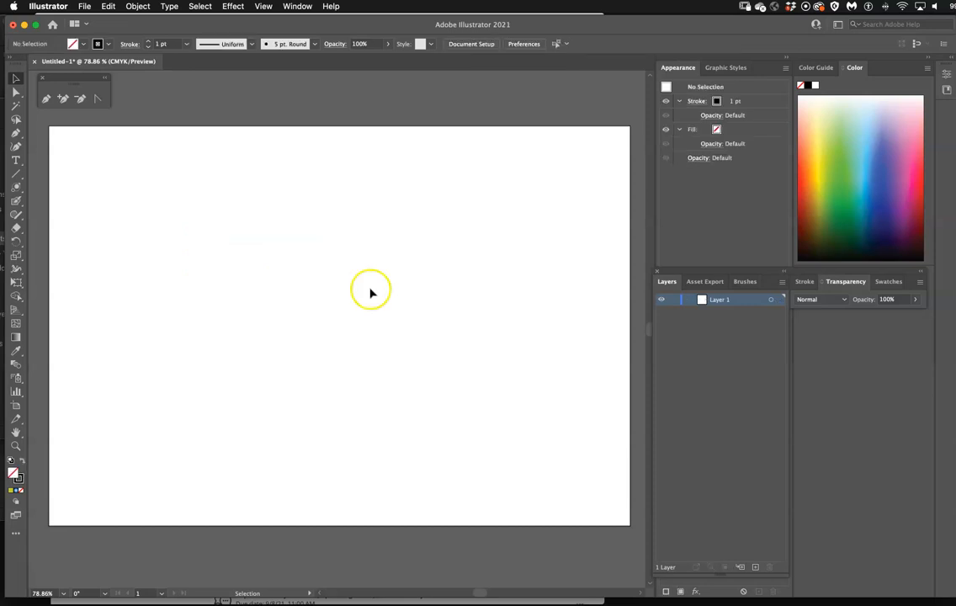
Step: Draw a large rectangle in the middle of the artboard, and swap its fill and stroke for a black fill without stroke
{"action": "left_click", "coordinate": [16, 229]}
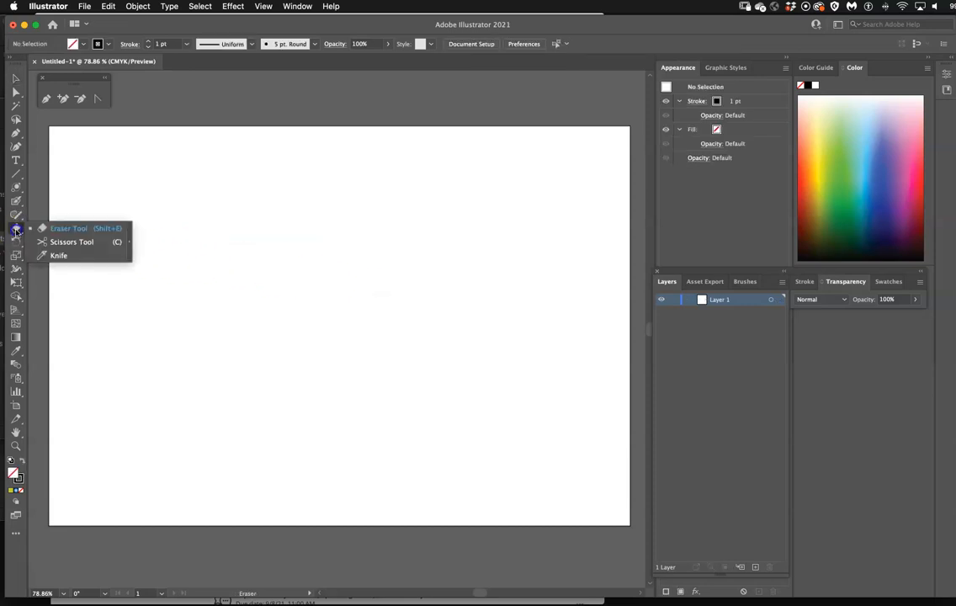
{"action": "left_click", "coordinate": [16, 189]}
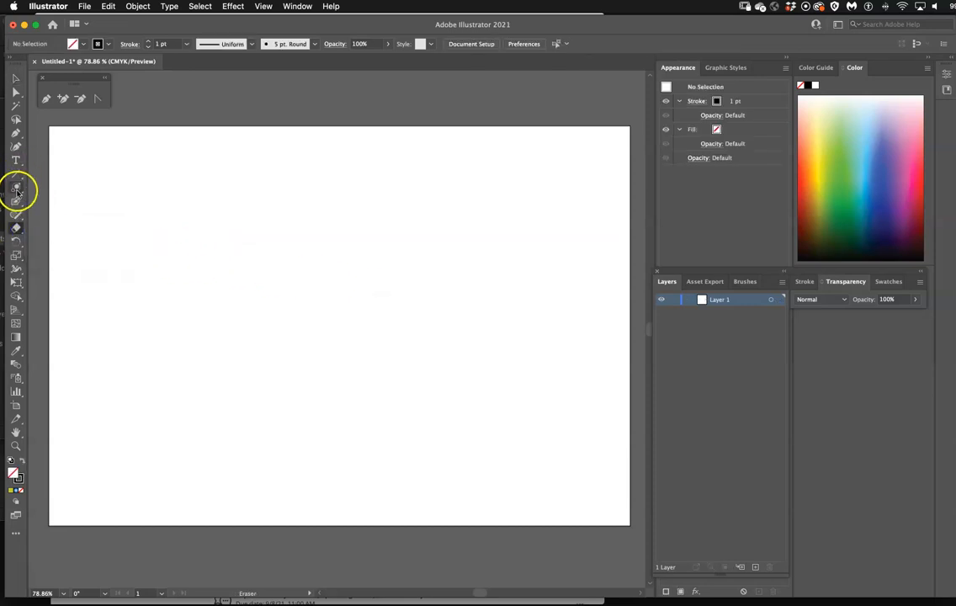
{"action": "left_click", "coordinate": [68, 187]}
{"action": "left_click_drag", "start_coordinate": [187, 240], "coordinate": [541, 421]}
{"action": "left_click", "coordinate": [21, 460]}
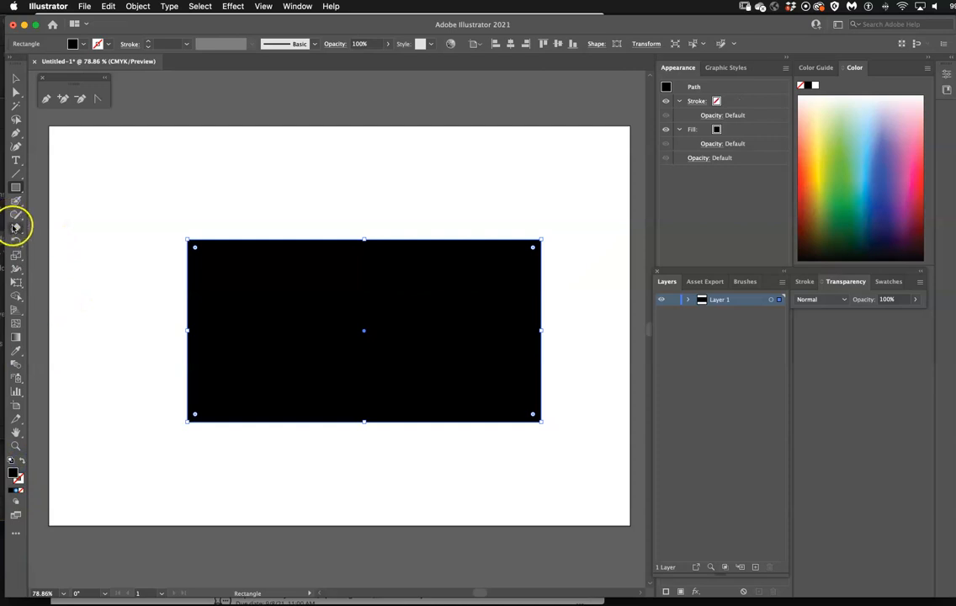
Step: Erase a curved line across the black rectangle's upper-left corner with the Eraser tool, and deselect the rectangle
{"action": "left_click", "coordinate": [15, 227]}
{"action": "left_click_drag", "start_coordinate": [229, 238], "coordinate": [156, 304]}
{"action": "left_click", "coordinate": [16, 78]}
{"action": "left_click", "coordinate": [68, 323]}
Step: Move the cut-off corner up and left and the main piece up and right with the Direct Selection tool
{"action": "left_click", "coordinate": [16, 91]}
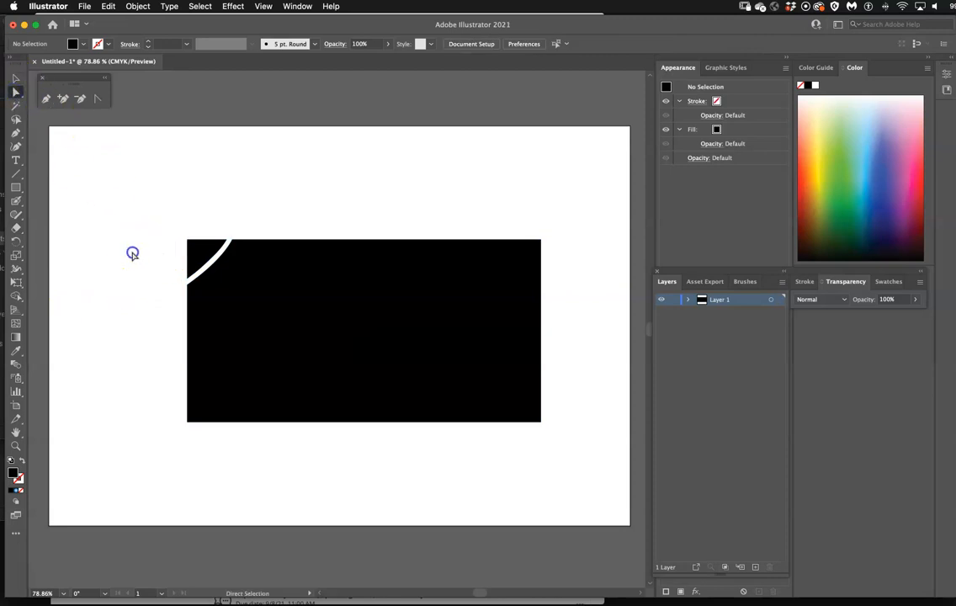
{"action": "left_click", "coordinate": [195, 252]}
{"action": "left_click", "coordinate": [204, 257]}
{"action": "left_click_drag", "start_coordinate": [202, 259], "coordinate": [162, 205]}
{"action": "left_click_drag", "start_coordinate": [255, 340], "coordinate": [321, 296]}
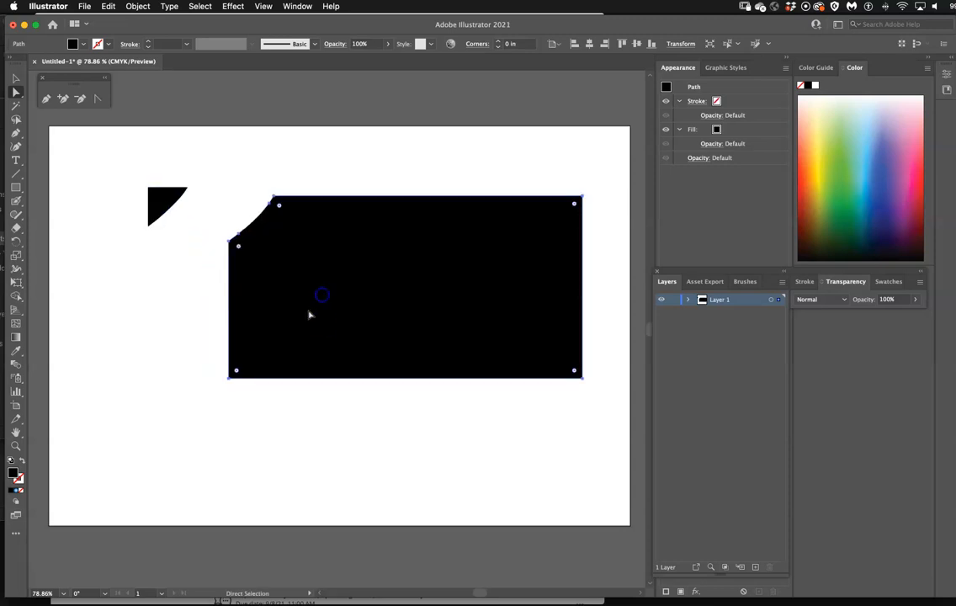
Step: Erase one diagonal, one near-vertical and one near-horizontal line across the large black piece, and deselect the resulting pieces
{"action": "left_click", "coordinate": [16, 228]}
{"action": "mouse_move", "coordinate": [218, 235]}
{"action": "left_mouse_down"}
{"action": "mouse_move", "coordinate": [284, 291]}
{"action": "mouse_move", "coordinate": [442, 476]}
{"action": "left_mouse_up"}
{"action": "left_click_drag", "start_coordinate": [417, 168], "coordinate": [391, 467]}
{"action": "left_click_drag", "start_coordinate": [608, 274], "coordinate": [121, 318]}
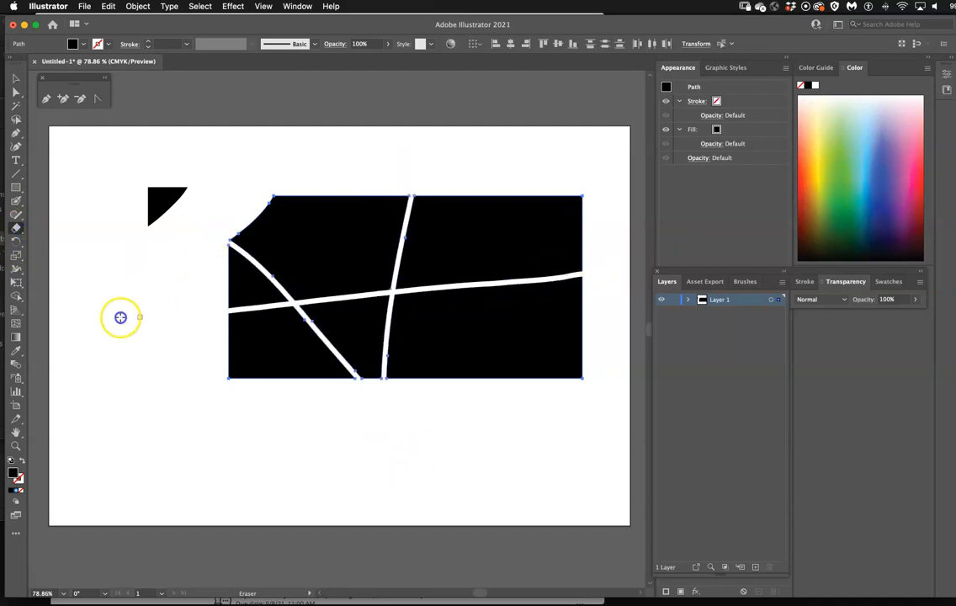
{"action": "left_click", "coordinate": [16, 78]}
{"action": "left_click", "coordinate": [128, 365]}
Step: Move the six pieces of the cut rectangle apart from each other with the Selection tool
{"action": "left_click_drag", "start_coordinate": [242, 301], "coordinate": [130, 292]}
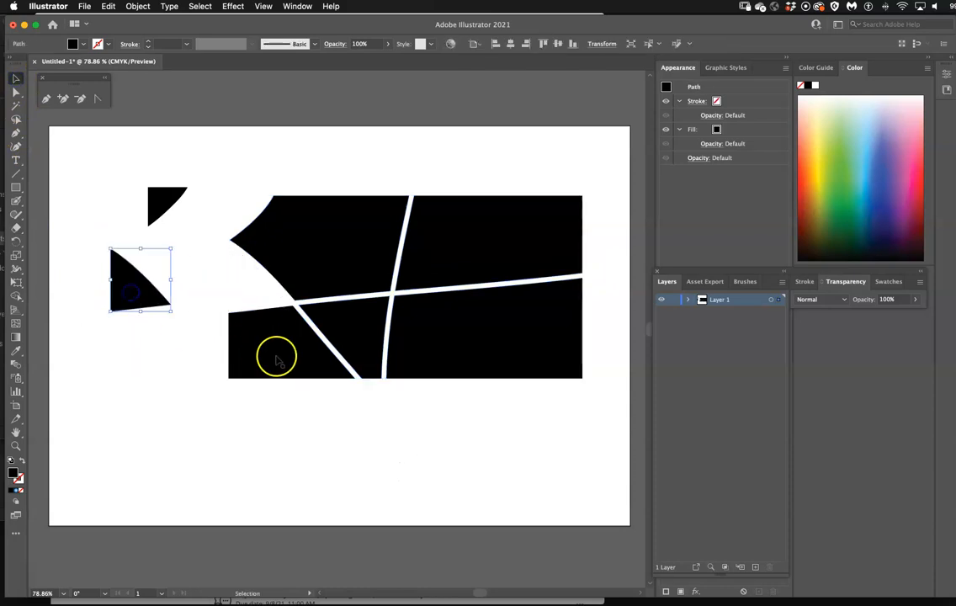
{"action": "left_click_drag", "start_coordinate": [276, 359], "coordinate": [230, 402]}
{"action": "left_click_drag", "start_coordinate": [295, 239], "coordinate": [278, 205]}
{"action": "left_click_drag", "start_coordinate": [335, 322], "coordinate": [319, 334]}
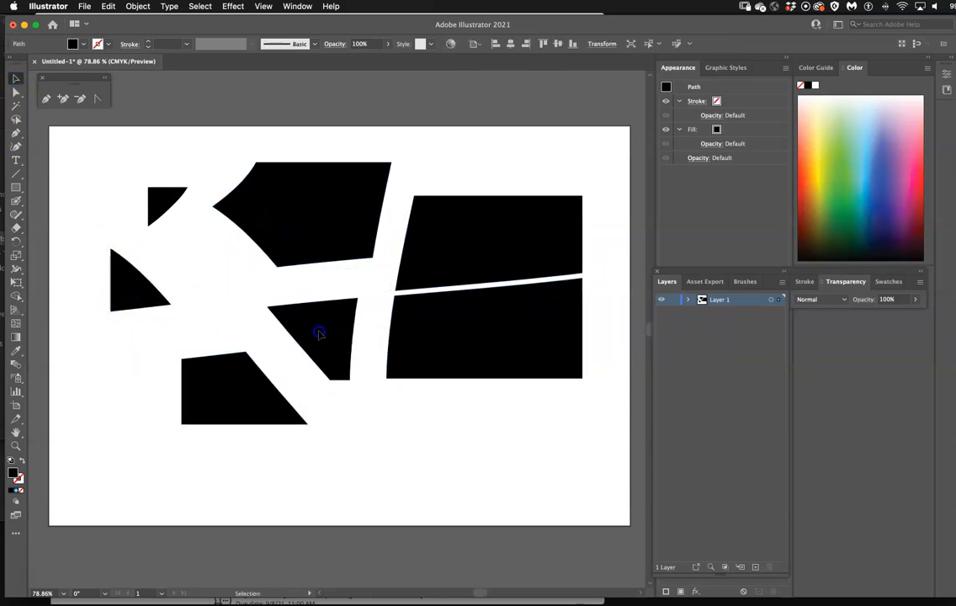
{"action": "left_click_drag", "start_coordinate": [472, 344], "coordinate": [487, 386]}
{"action": "left_click_drag", "start_coordinate": [474, 250], "coordinate": [509, 218]}
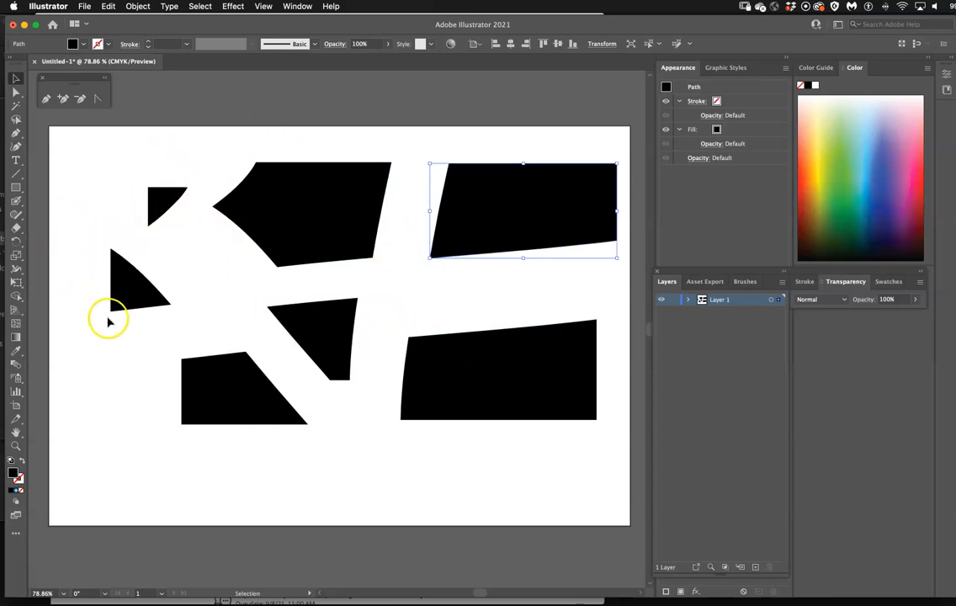
Step: Delete all six cut pieces and draw a new black rectangle near the middle of the artboard
{"action": "left_click_drag", "start_coordinate": [79, 142], "coordinate": [632, 463]}
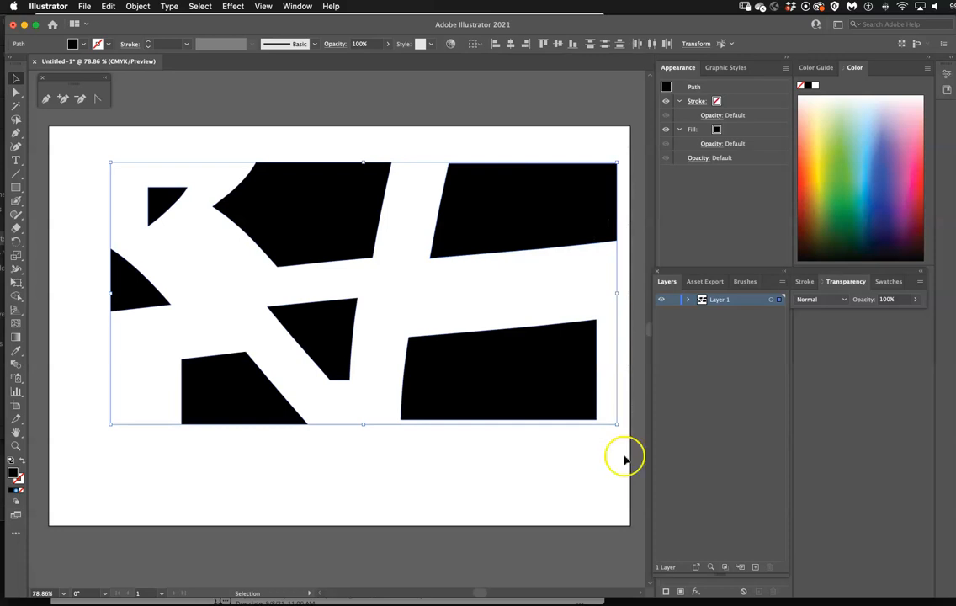
{"action": "key", "text": "Delete"}
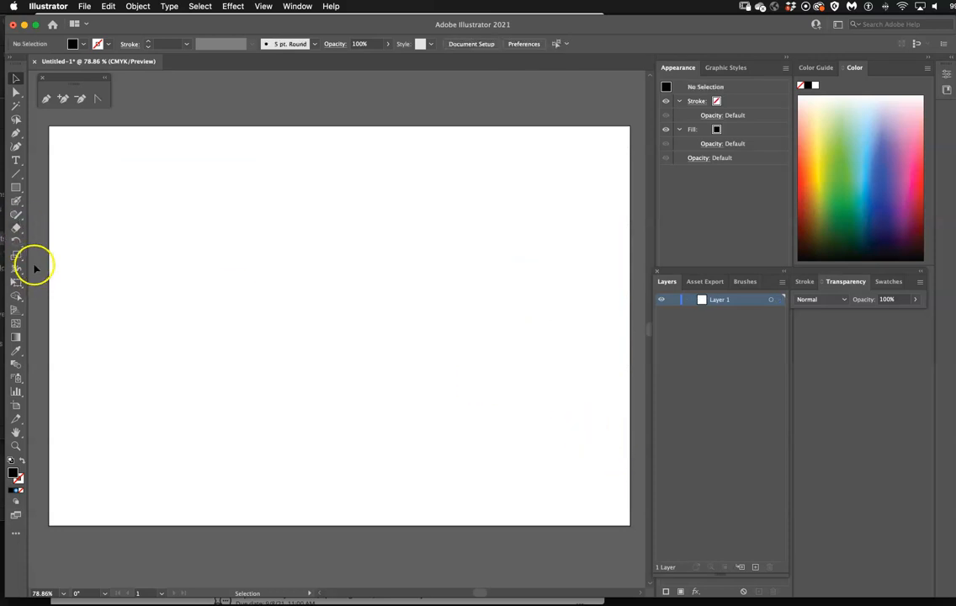
{"action": "left_click", "coordinate": [17, 231]}
{"action": "left_click", "coordinate": [16, 231]}
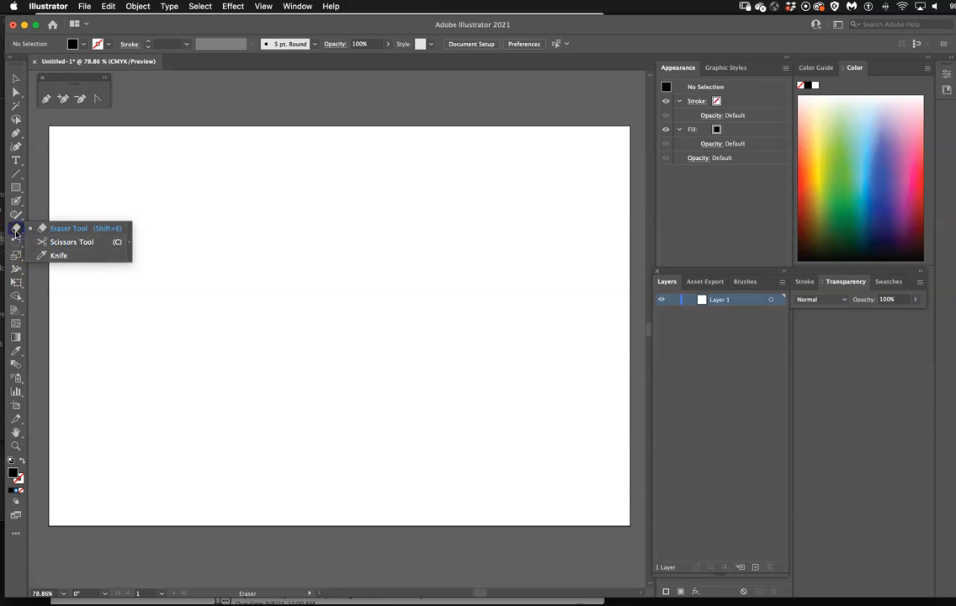
{"action": "left_click", "coordinate": [11, 189]}
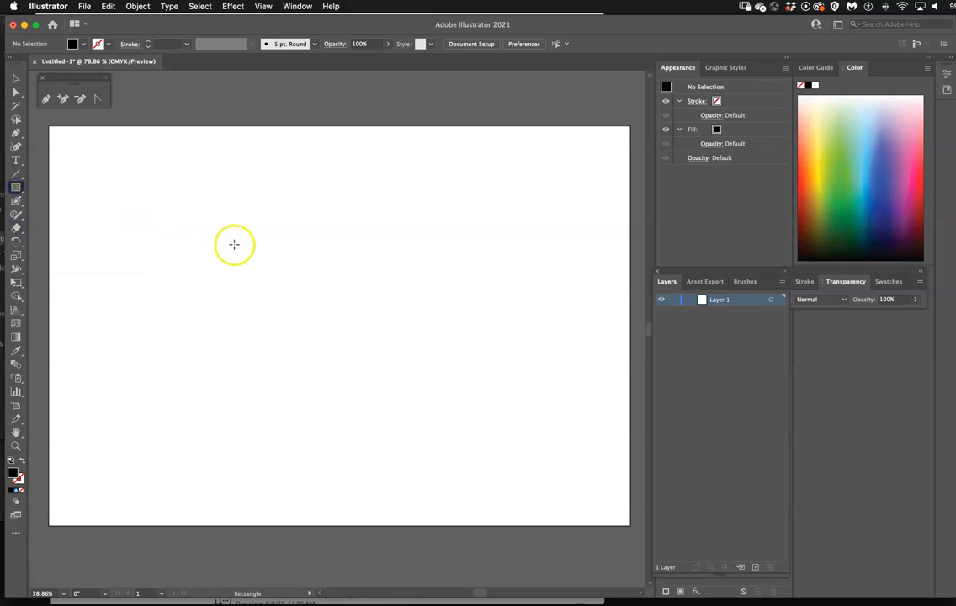
{"action": "left_click_drag", "start_coordinate": [282, 263], "coordinate": [438, 394]}
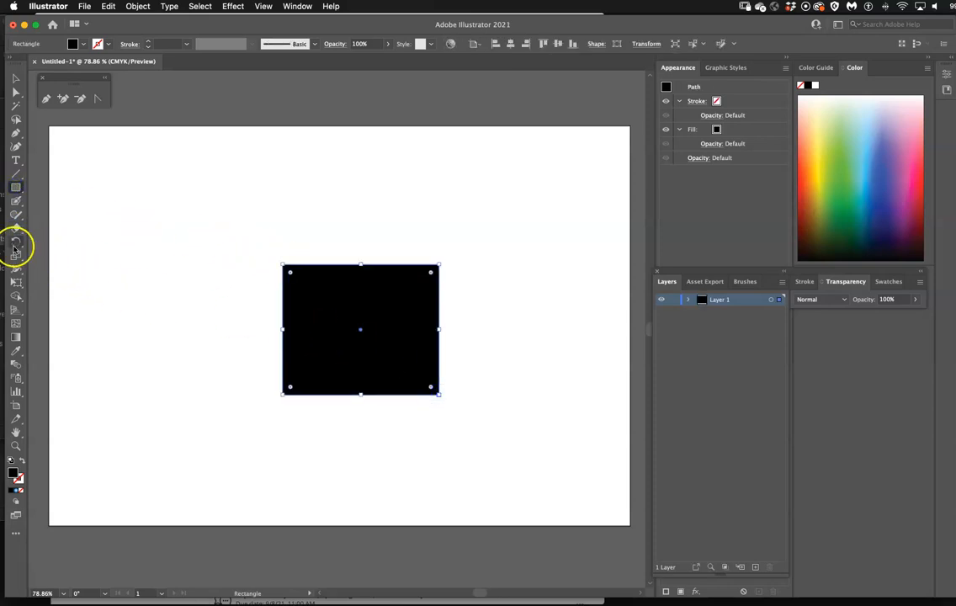
Step: Rotate the black rectangle slightly counterclockwise about its centre with the Rotate tool, and deselect it
{"action": "left_click", "coordinate": [17, 243]}
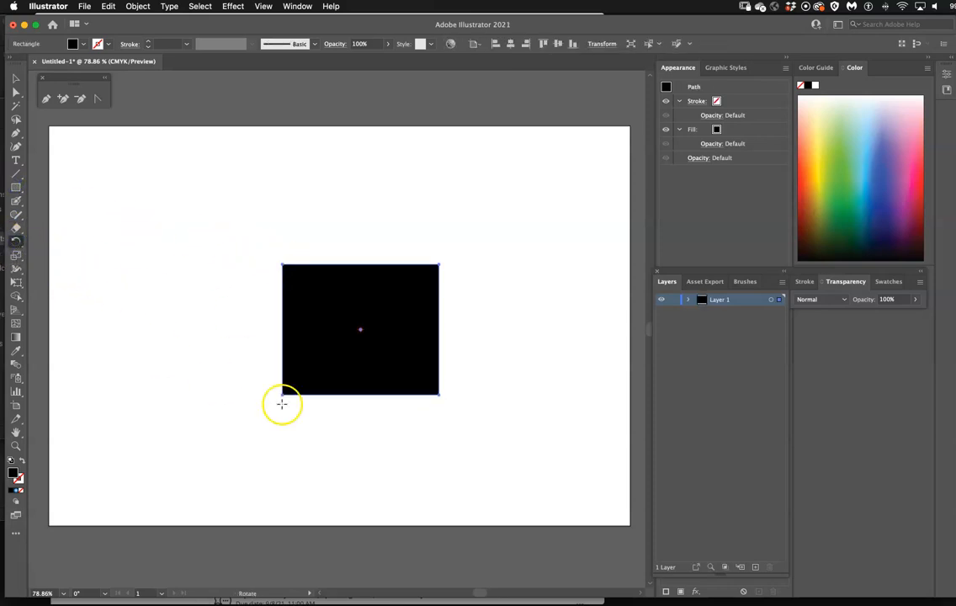
{"action": "left_click_drag", "start_coordinate": [280, 395], "coordinate": [299, 426]}
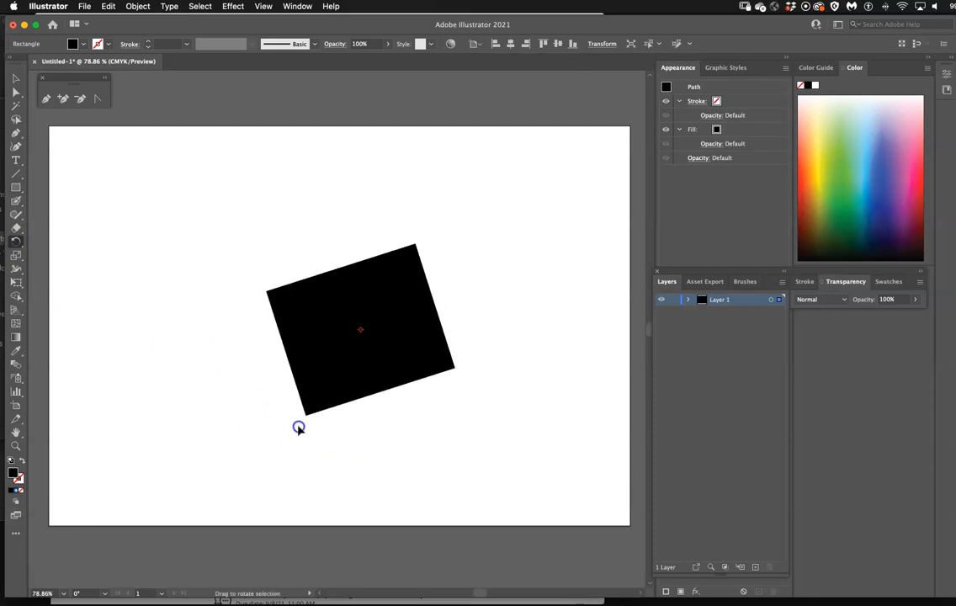
{"action": "left_click", "coordinate": [14, 80]}
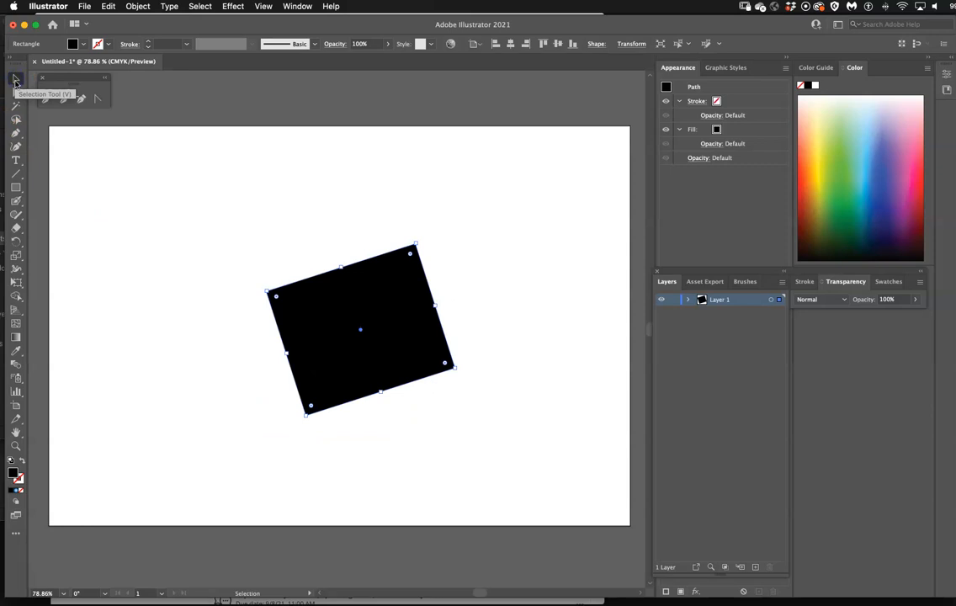
{"action": "left_click", "coordinate": [135, 311]}
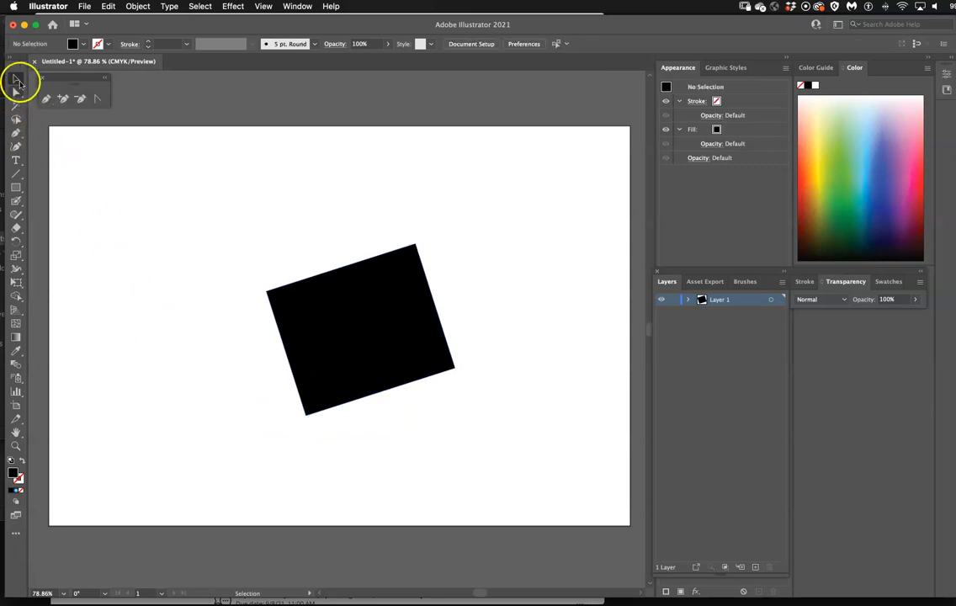
Step: Stretch the unrotated rectangle wider and slightly shorter from its lower-left corner with the Selection tool
{"action": "left_click", "coordinate": [309, 414]}
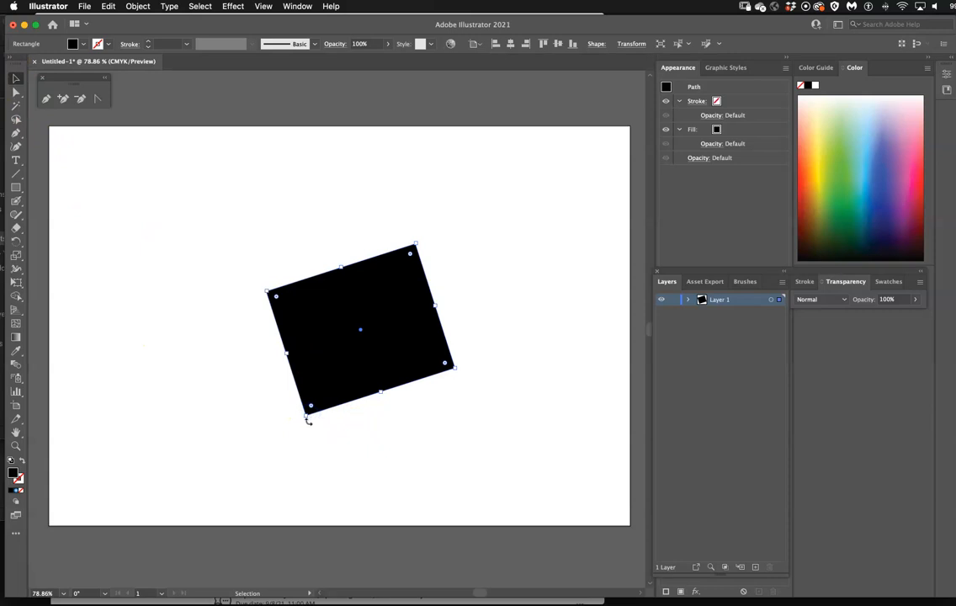
{"action": "left_click", "coordinate": [307, 420]}
{"action": "left_click_drag", "start_coordinate": [305, 421], "coordinate": [207, 383]}
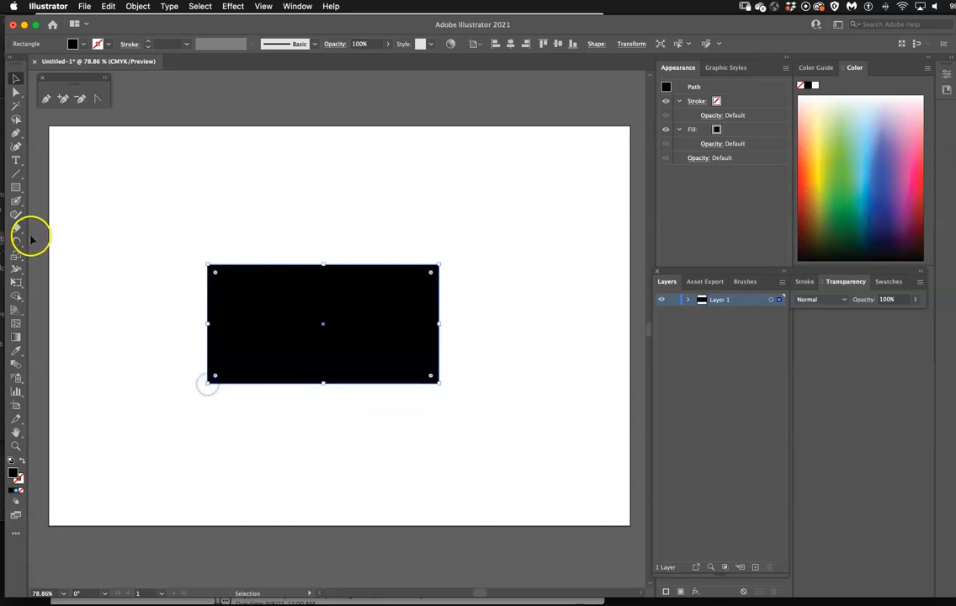
Step: Enlarge the black rectangle about its centre with the Scale tool
{"action": "left_click", "coordinate": [18, 285]}
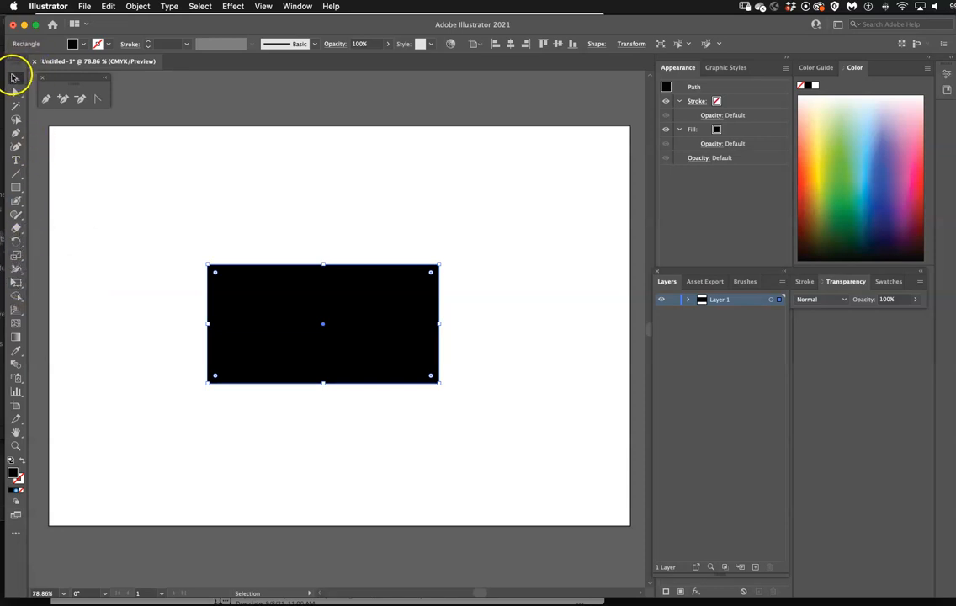
{"action": "left_click", "coordinate": [16, 242]}
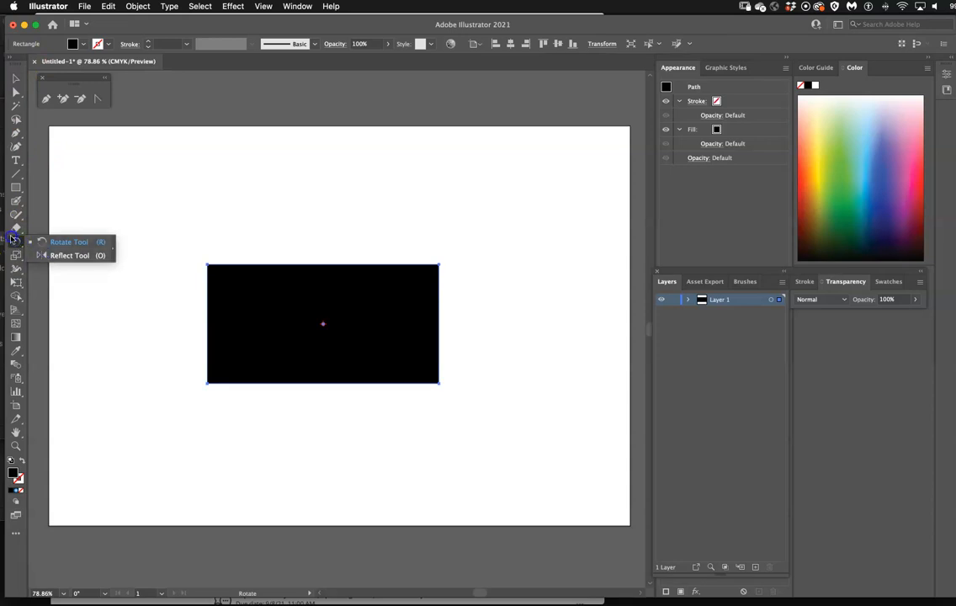
{"action": "left_click", "coordinate": [16, 257]}
{"action": "left_click", "coordinate": [16, 257]}
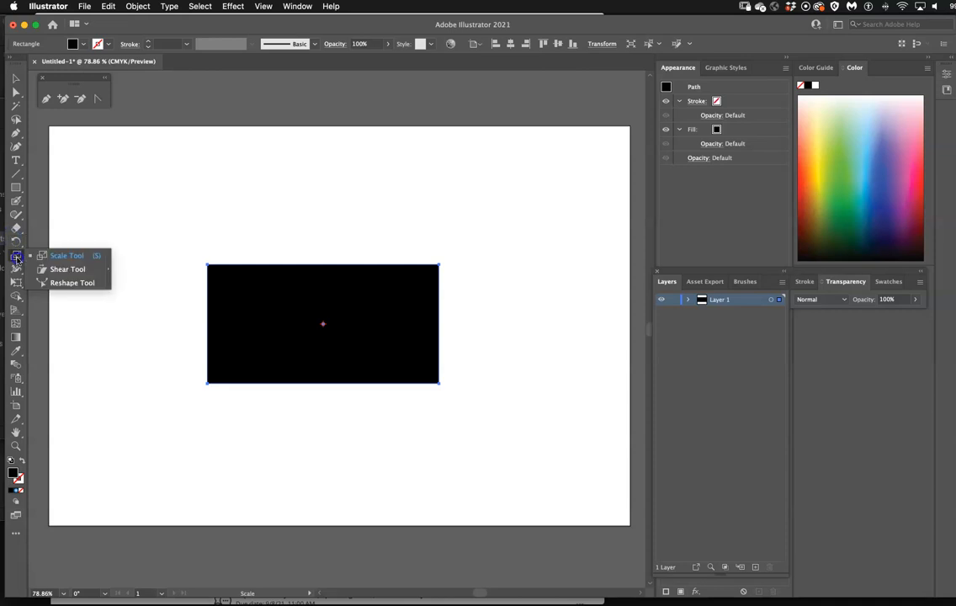
{"action": "left_click", "coordinate": [17, 283]}
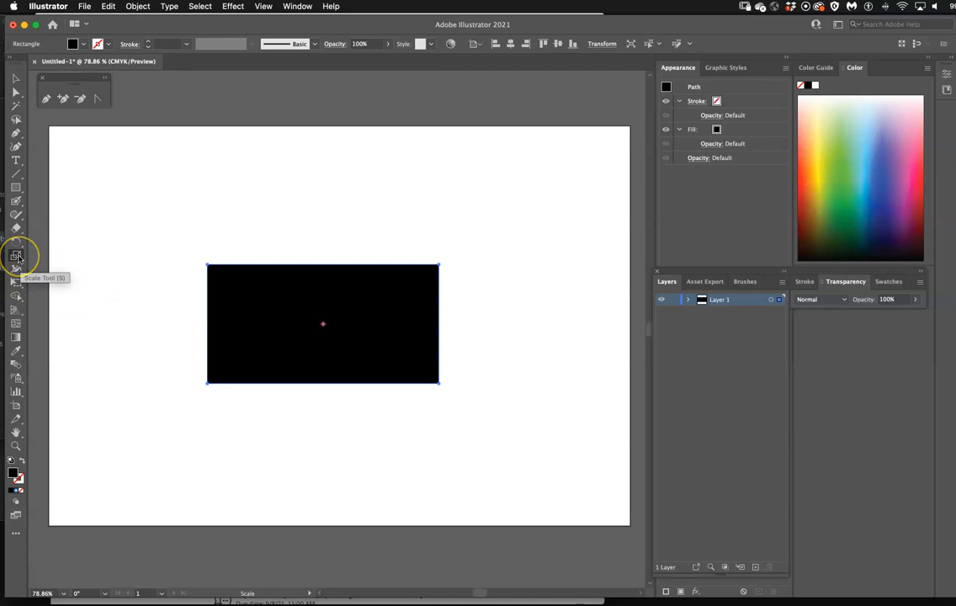
{"action": "left_click_drag", "start_coordinate": [199, 385], "coordinate": [180, 396]}
Step: Enlarge and slightly rotate the black rectangle with the Free Transform tool, and return to the Selection tool
{"action": "left_click", "coordinate": [16, 282]}
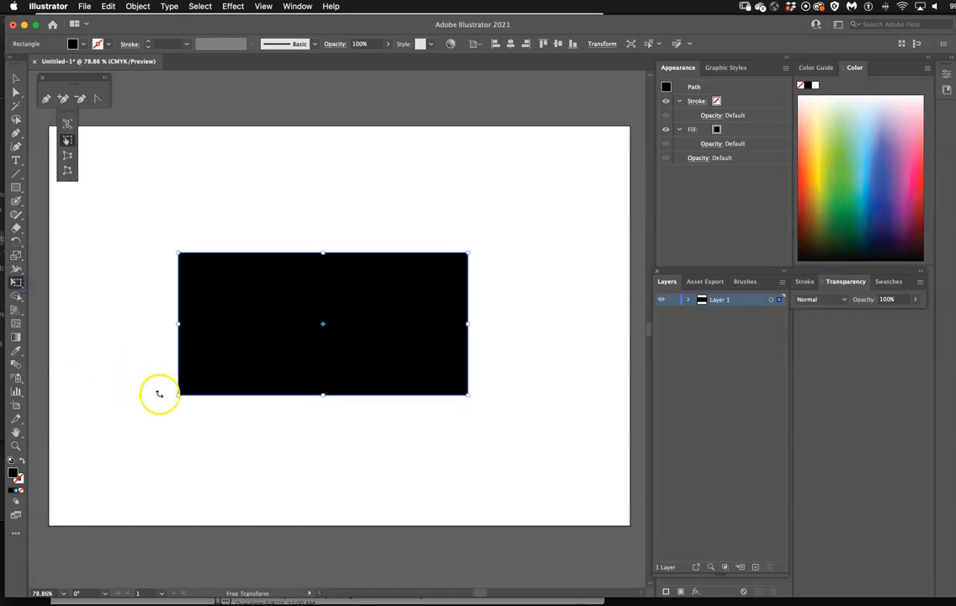
{"action": "left_click_drag", "start_coordinate": [172, 390], "coordinate": [109, 448]}
{"action": "left_click", "coordinate": [15, 78]}
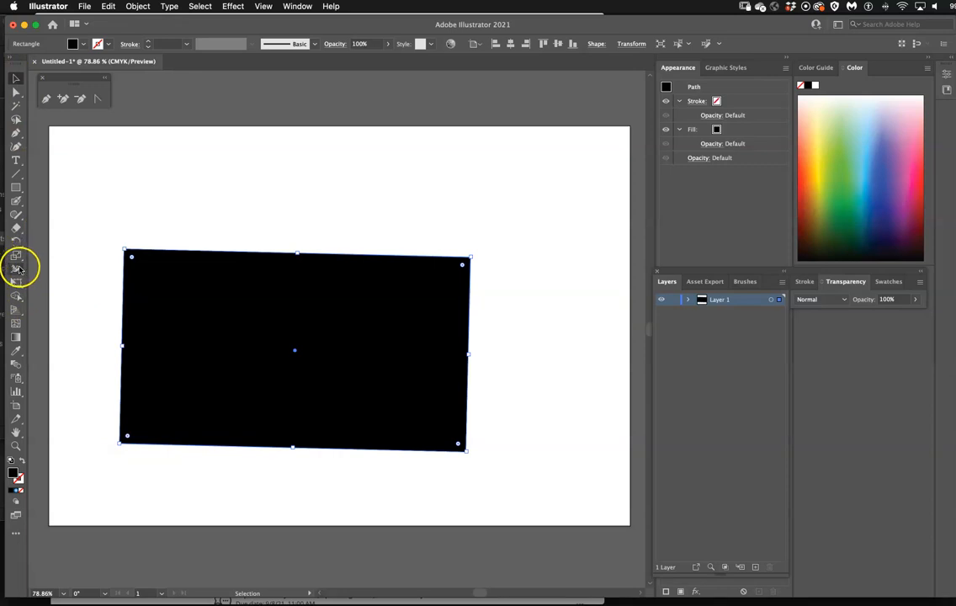
Step: Show the tools grouped with the Width tool, and delete the black rectangle
{"action": "left_click", "coordinate": [17, 268]}
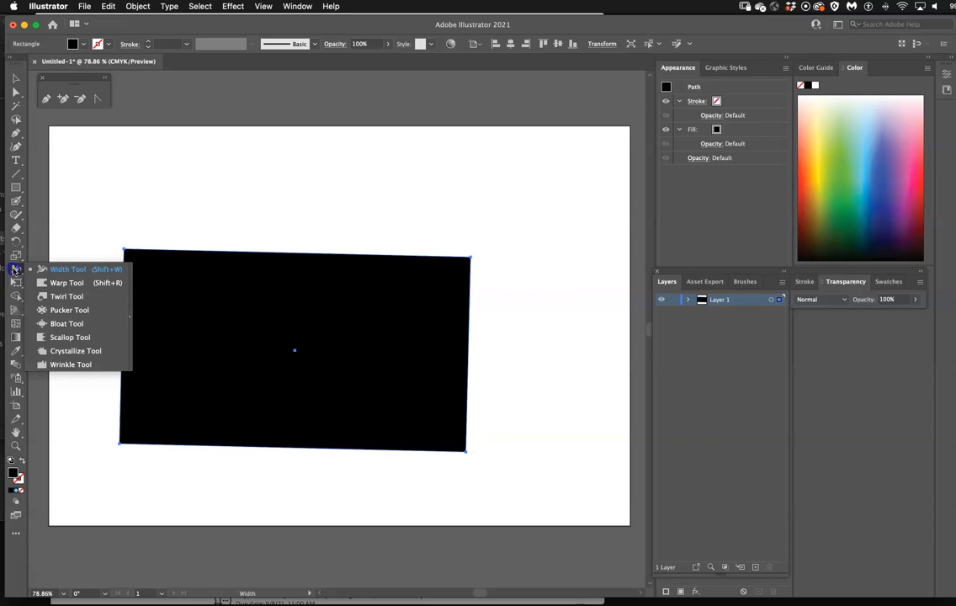
{"action": "left_click", "coordinate": [15, 78]}
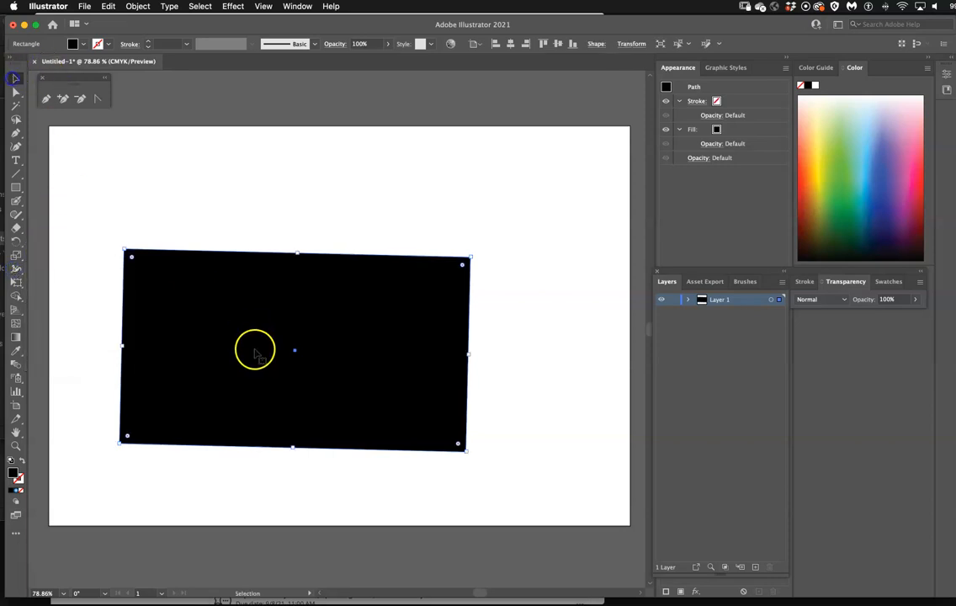
{"action": "key", "text": "Delete"}
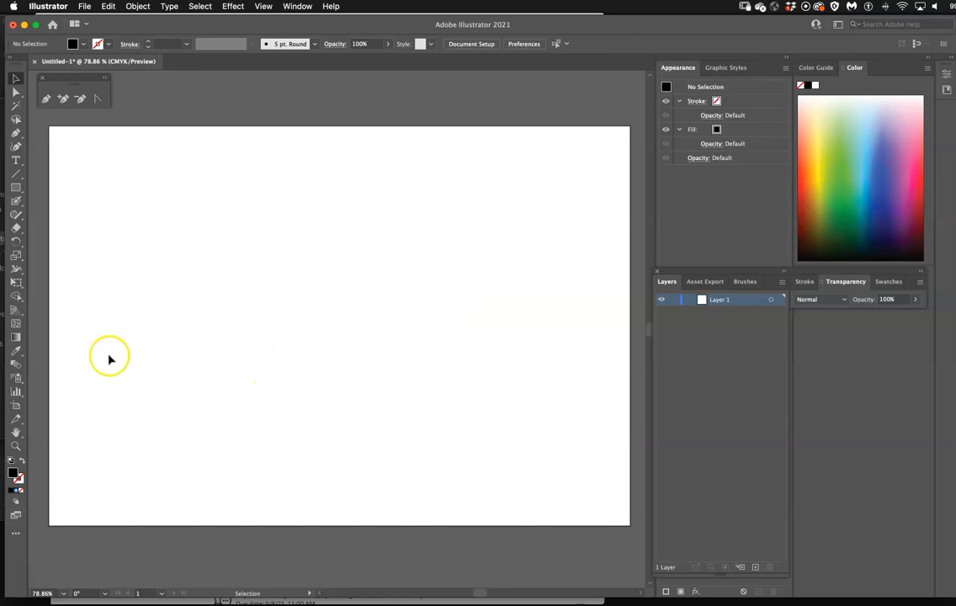
{"action": "left_click", "coordinate": [17, 298]}
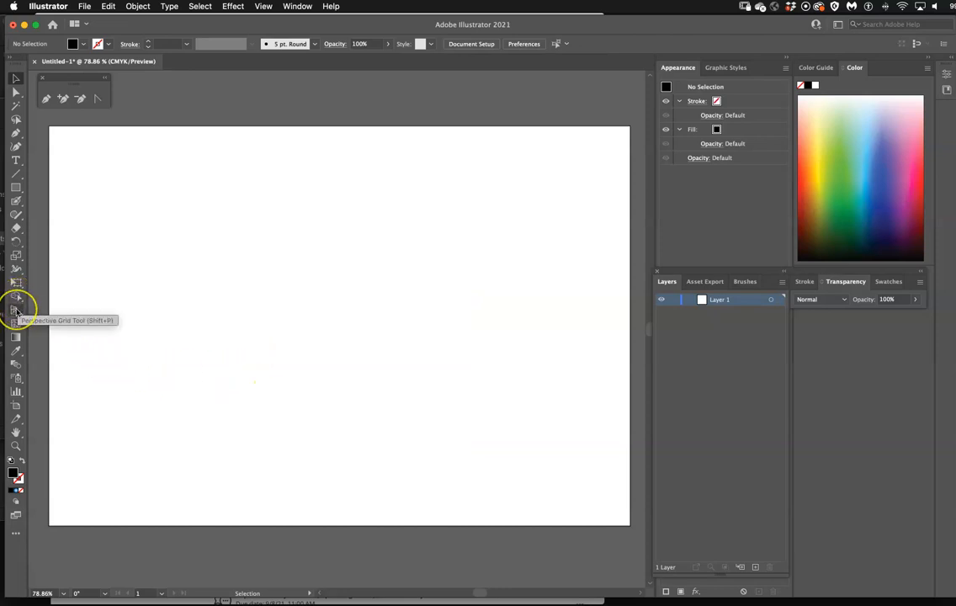
{"action": "left_click", "coordinate": [16, 324]}
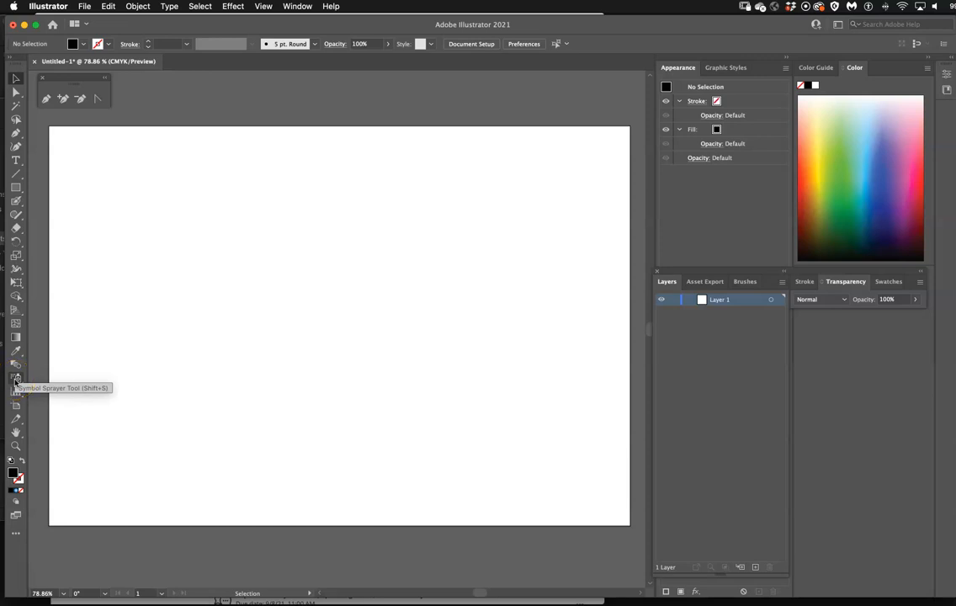
{"action": "left_click", "coordinate": [16, 379]}
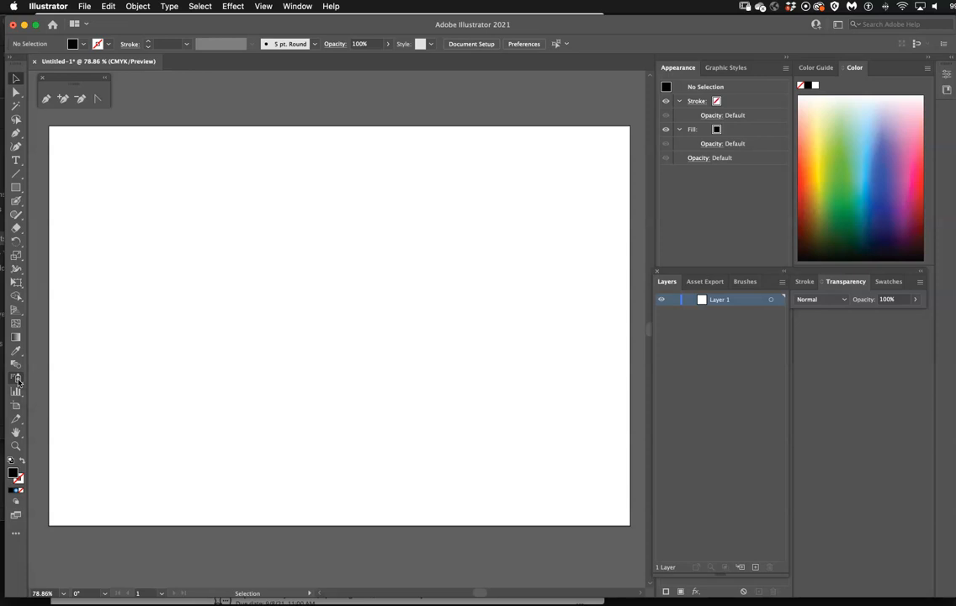
{"action": "left_click", "coordinate": [17, 391]}
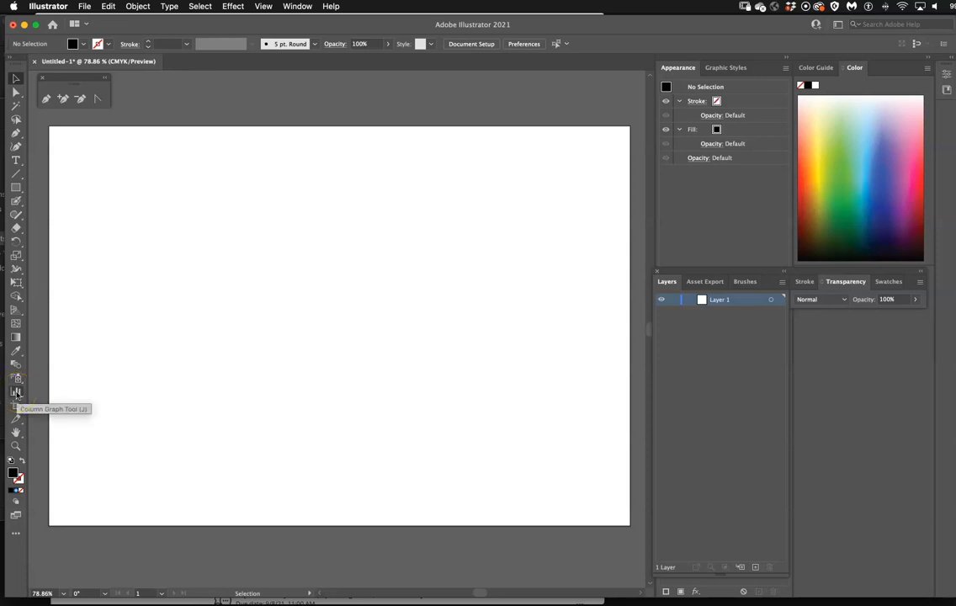
{"action": "left_click", "coordinate": [17, 394]}
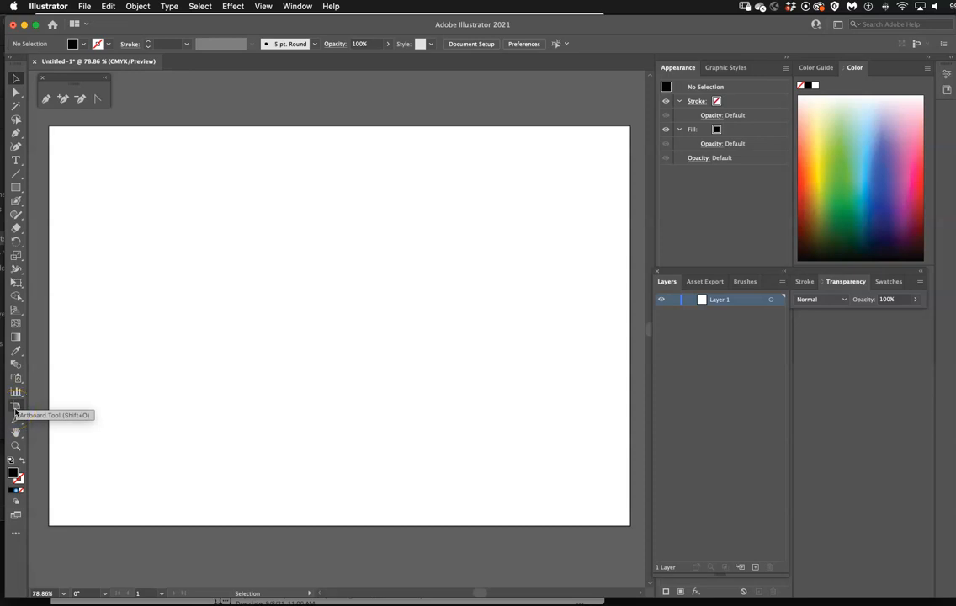
{"action": "left_click", "coordinate": [17, 411]}
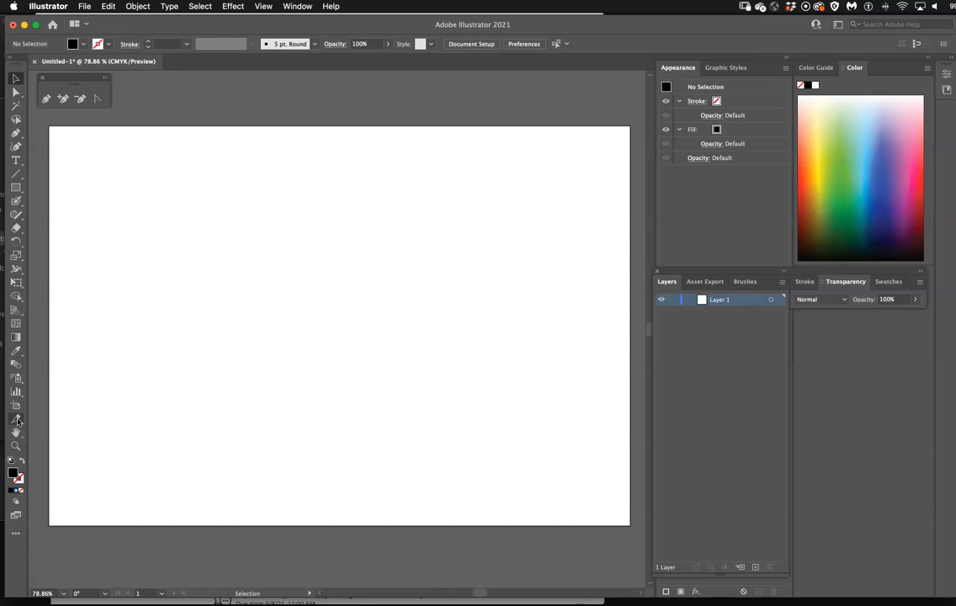
{"action": "left_click", "coordinate": [17, 421]}
Step: Pan the artboard with the Hand tool, and pan it again temporarily while the Selection tool is active
{"action": "left_click", "coordinate": [15, 433]}
{"action": "left_click_drag", "start_coordinate": [169, 406], "coordinate": [177, 373]}
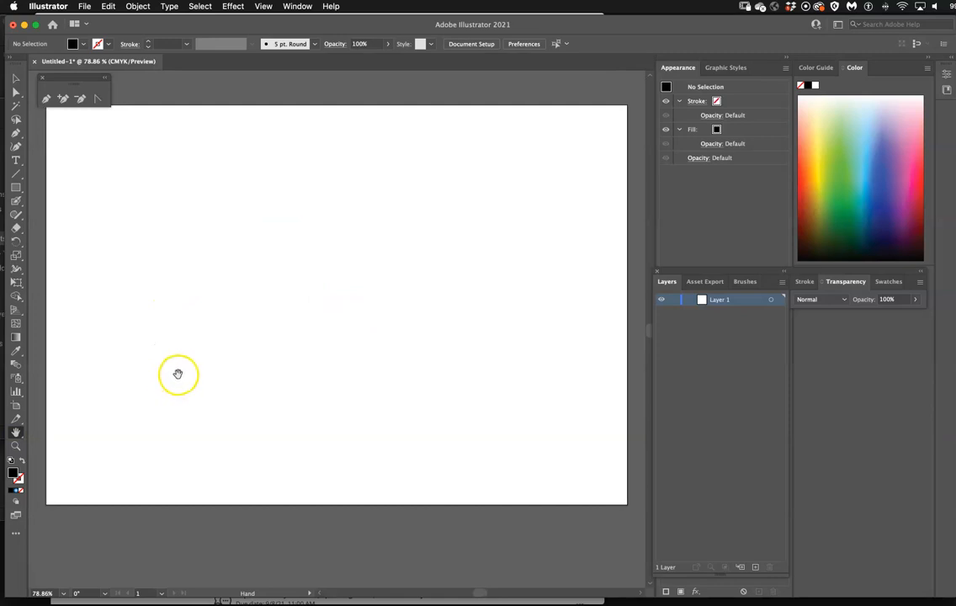
{"action": "left_click", "coordinate": [15, 77]}
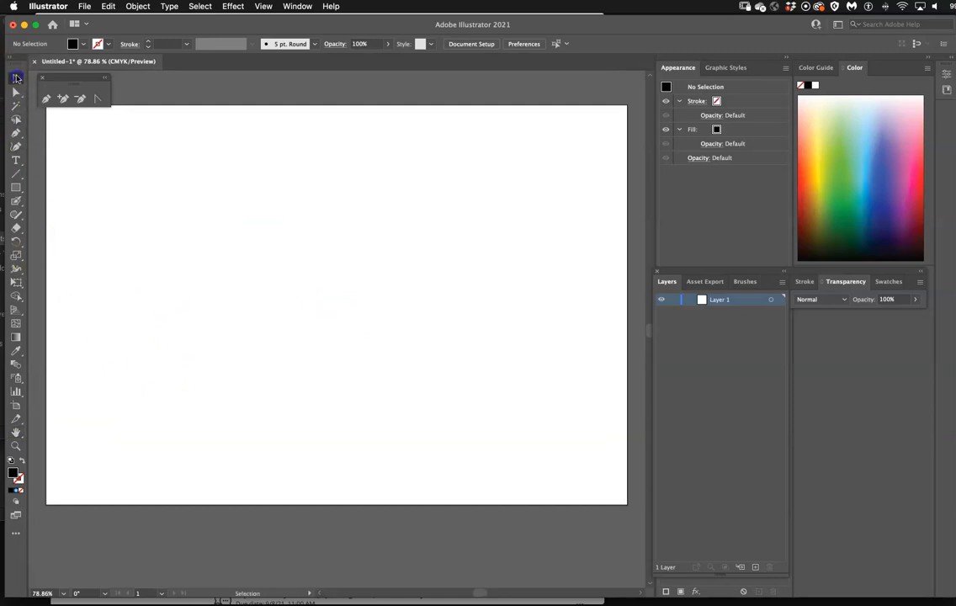
{"action": "key", "text": "space"}
{"action": "key", "text": "space"}
{"action": "left_click_drag", "start_coordinate": [290, 371], "coordinate": [329, 355]}
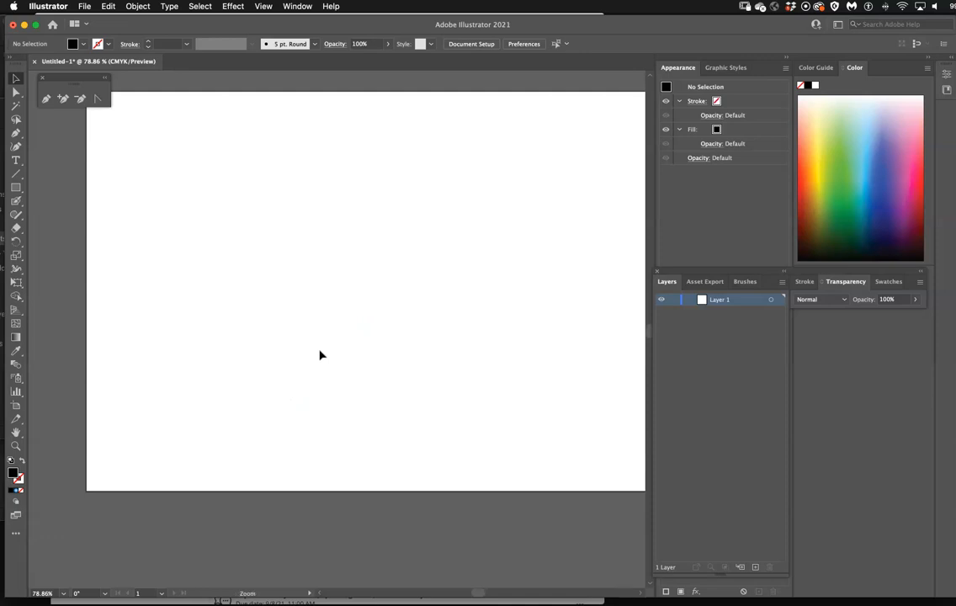
Step: Draw a black rectangle in the middle of the artboard and deselect it
{"action": "left_click", "coordinate": [17, 187]}
{"action": "left_click_drag", "start_coordinate": [240, 230], "coordinate": [464, 364]}
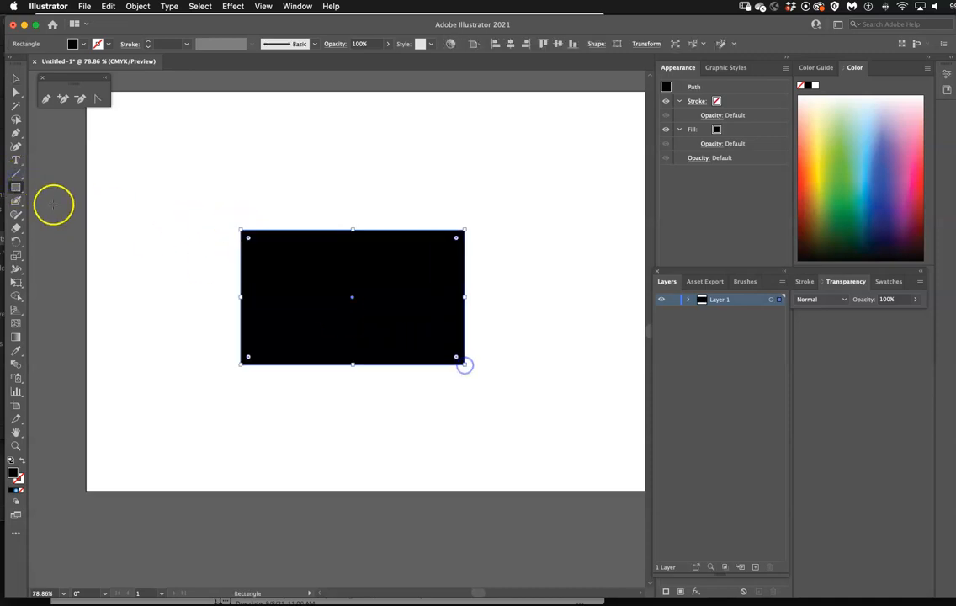
{"action": "left_click", "coordinate": [15, 78]}
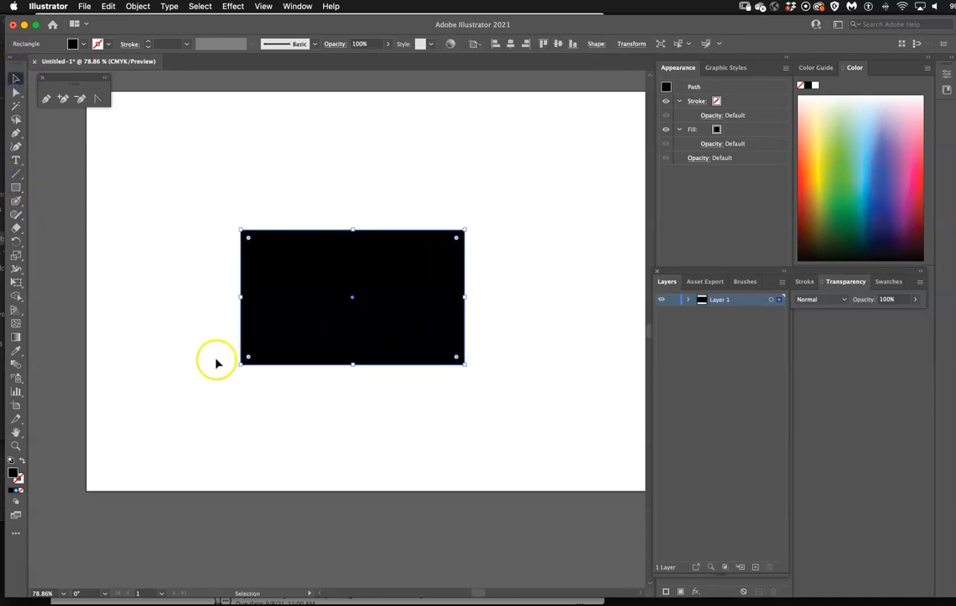
{"action": "left_click", "coordinate": [185, 323]}
Step: Zoom in near the rectangle's lower-left corner, zoom out to 50%, and magnify and pan across the rectangle
{"action": "left_click", "coordinate": [14, 446]}
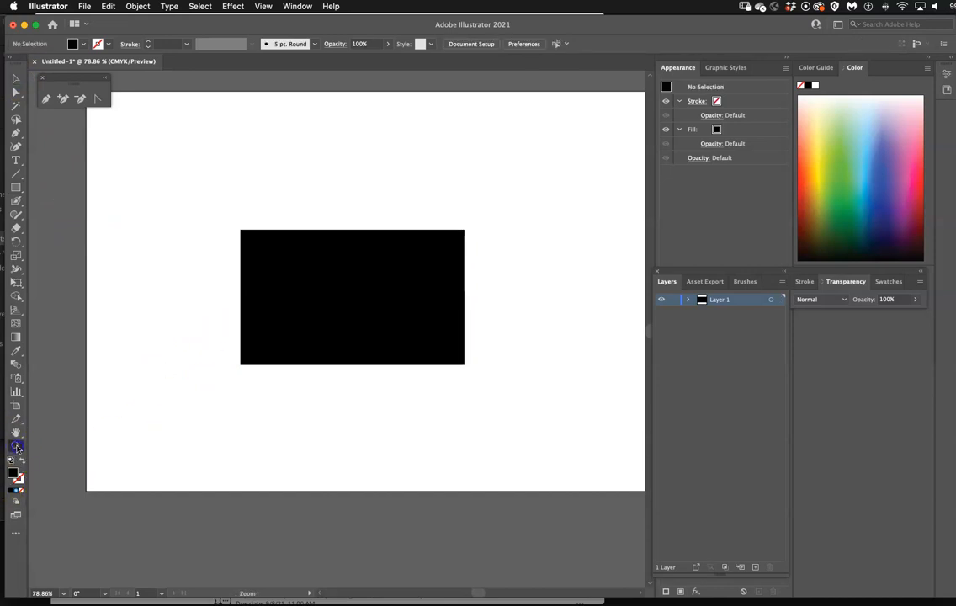
{"action": "left_click", "coordinate": [235, 359]}
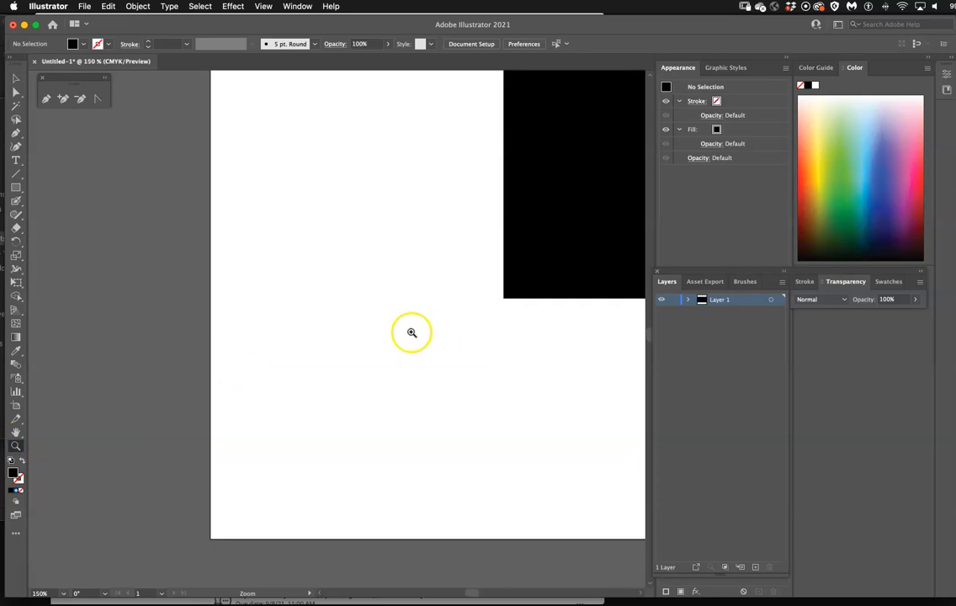
{"action": "key", "text": "super+minus"}
{"action": "key", "text": "super+minus"}
{"action": "key", "text": "super+minus"}
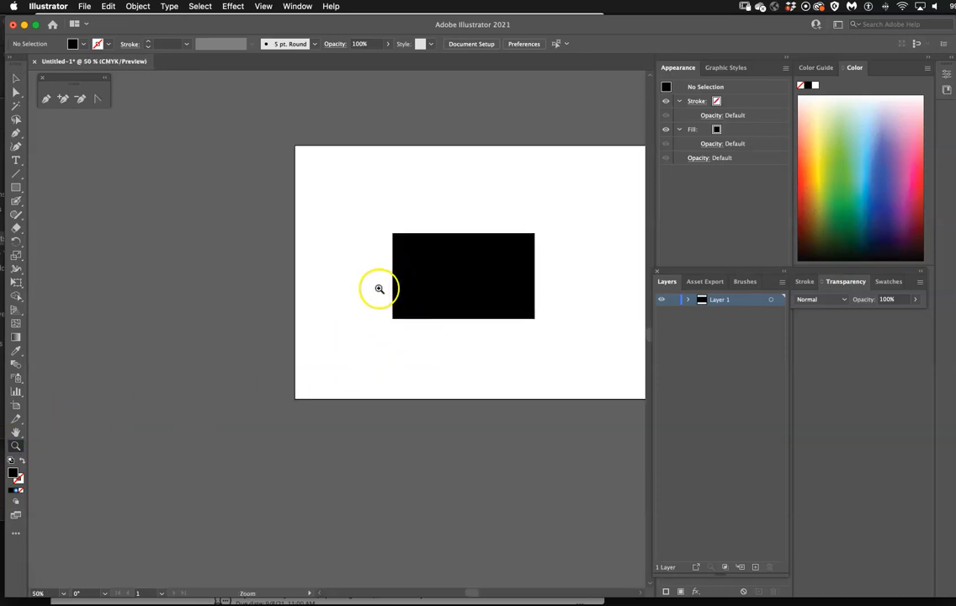
{"action": "key", "text": "super+space"}
{"action": "left_click_drag", "start_coordinate": [378, 284], "coordinate": [597, 487]}
{"action": "left_click_drag", "start_coordinate": [552, 379], "coordinate": [274, 432]}
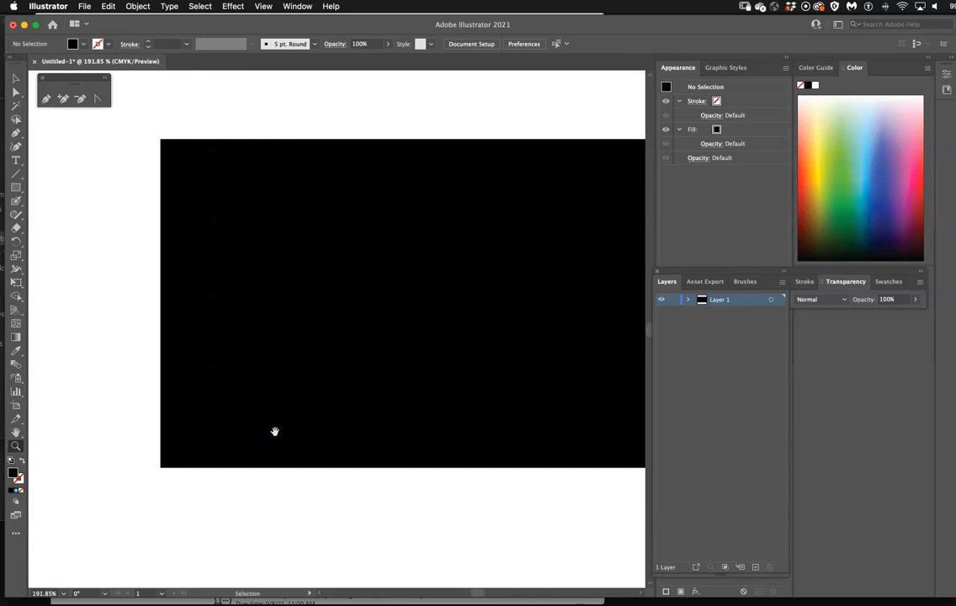
Step: Fit the artboard in the window, then magnify the black rectangle's upper-left area and pan along its upper edge
{"action": "key", "text": "super+o"}
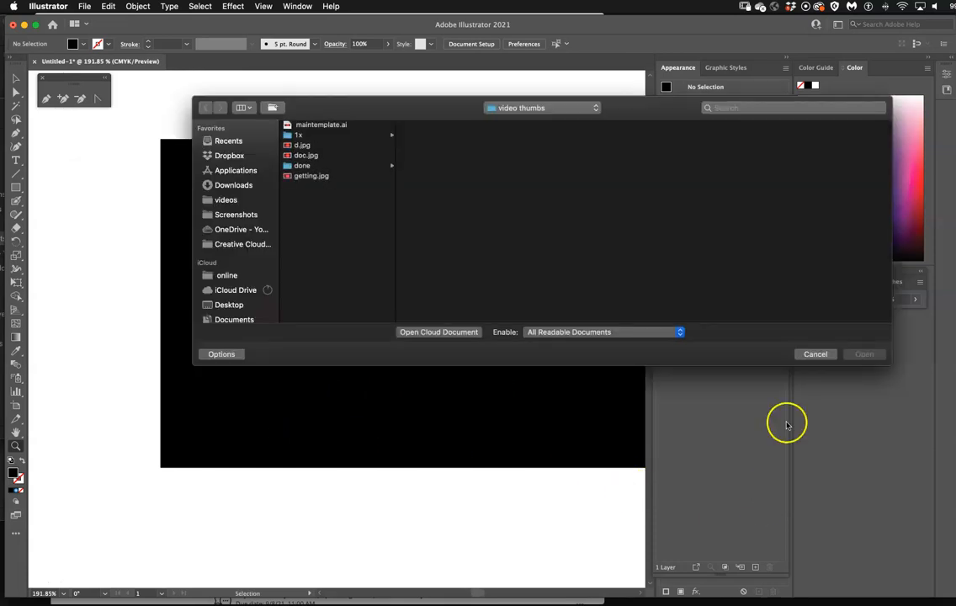
{"action": "left_click", "coordinate": [819, 354]}
{"action": "key", "text": "super+0"}
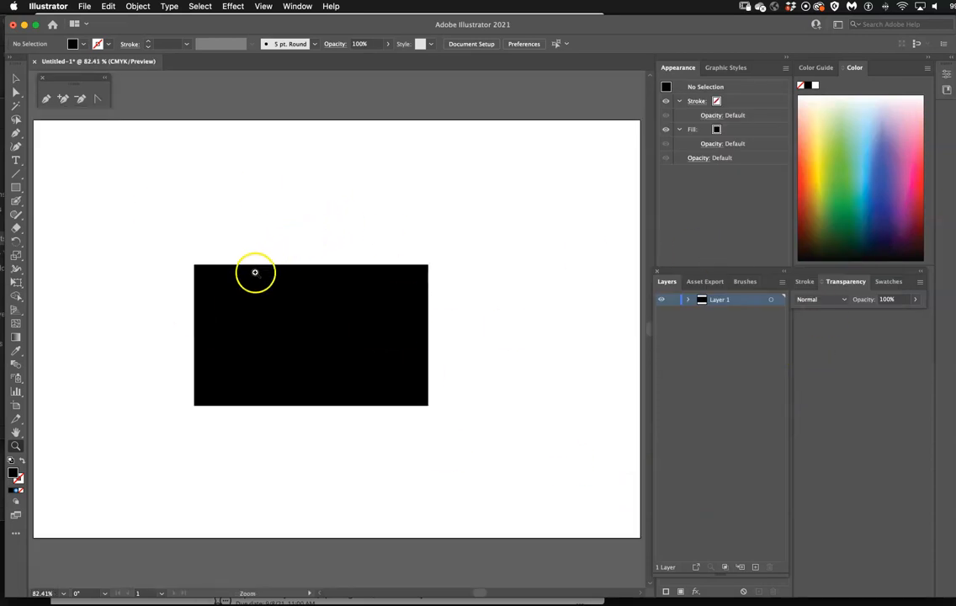
{"action": "left_click_drag", "start_coordinate": [213, 254], "coordinate": [463, 582]}
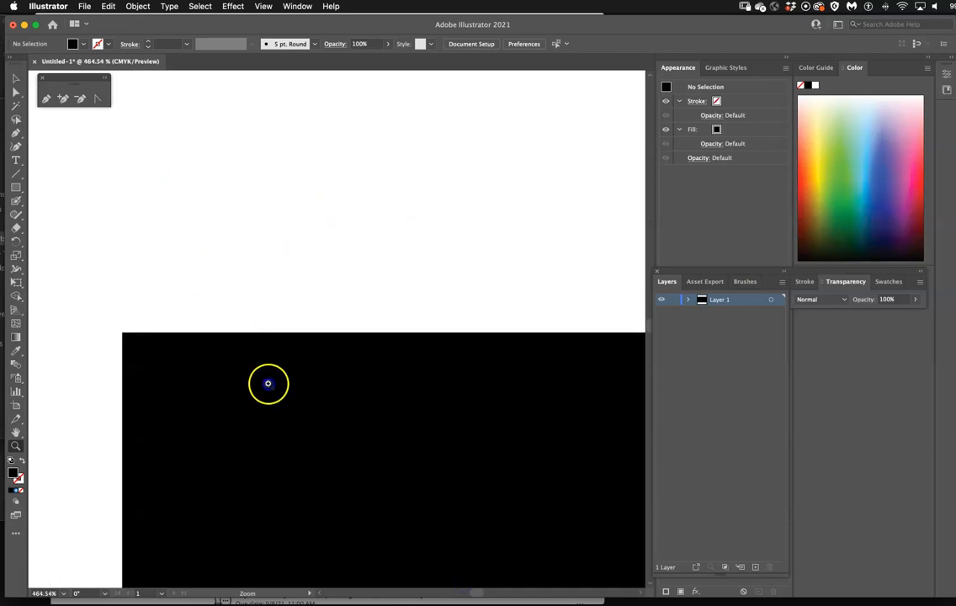
{"action": "left_click_drag", "start_coordinate": [269, 383], "coordinate": [420, 501]}
{"action": "left_click_drag", "start_coordinate": [250, 538], "coordinate": [610, 265]}
{"action": "left_click_drag", "start_coordinate": [462, 352], "coordinate": [96, 291]}
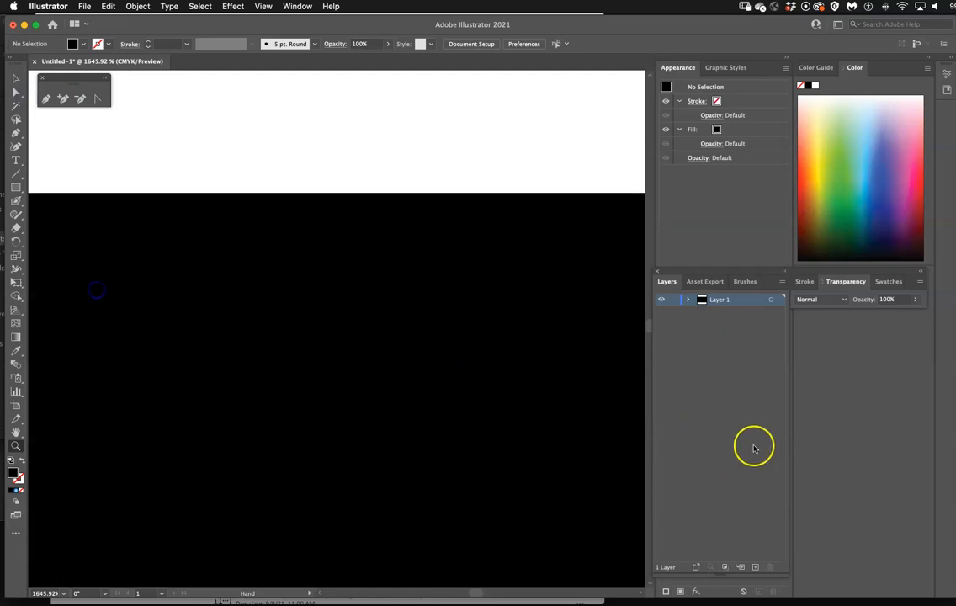
{"action": "left_click_drag", "start_coordinate": [543, 378], "coordinate": [295, 429]}
{"action": "left_click_drag", "start_coordinate": [522, 363], "coordinate": [498, 266]}
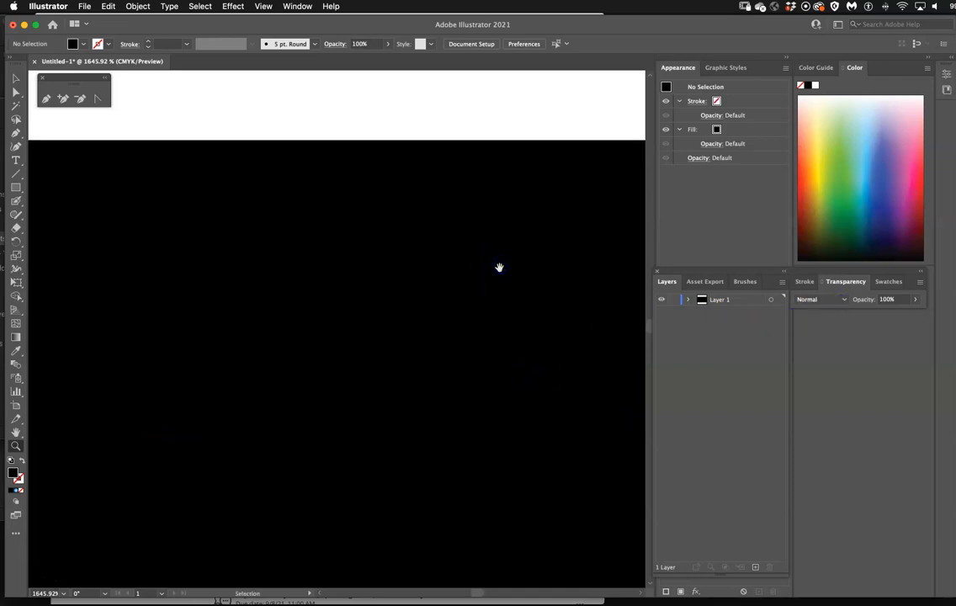
Step: Zoom out in increments to 100%, panning to keep the whole rectangle in view
{"action": "key", "text": "super+minus"}
{"action": "key", "text": "super+minus"}
{"action": "key", "text": "super+minus"}
{"action": "key", "text": "super+minus"}
{"action": "key", "text": "super+minus"}
{"action": "left_click_drag", "start_coordinate": [515, 388], "coordinate": [385, 267]}
{"action": "key", "text": "super+minus"}
{"action": "key", "text": "super+minus"}
{"action": "key", "text": "super+minus"}
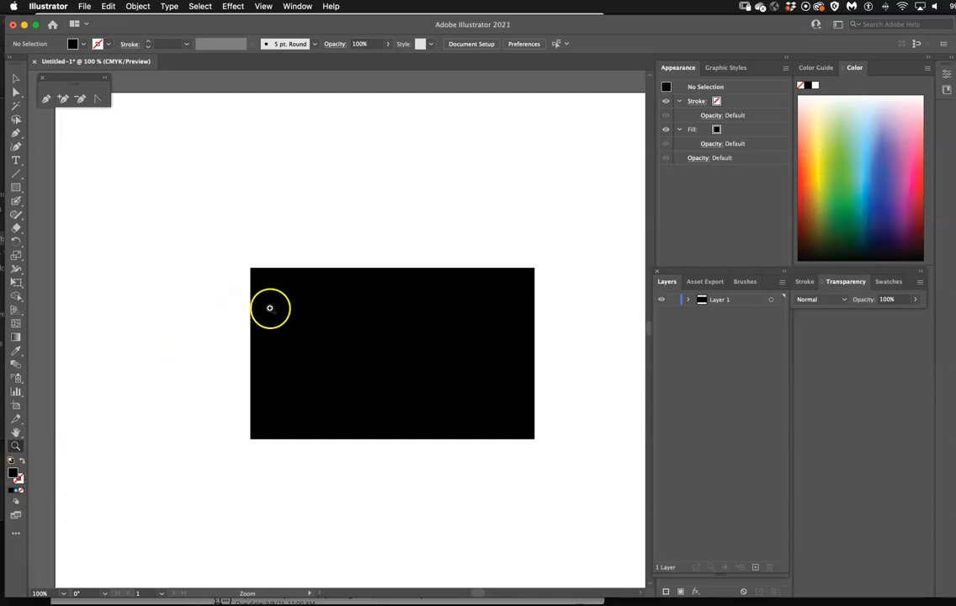
Step: Give the rectangle an orange stroke by swapping it with an orange fill, set its fill to black, and deselect it
{"action": "left_click", "coordinate": [13, 68]}
{"action": "left_click", "coordinate": [280, 295]}
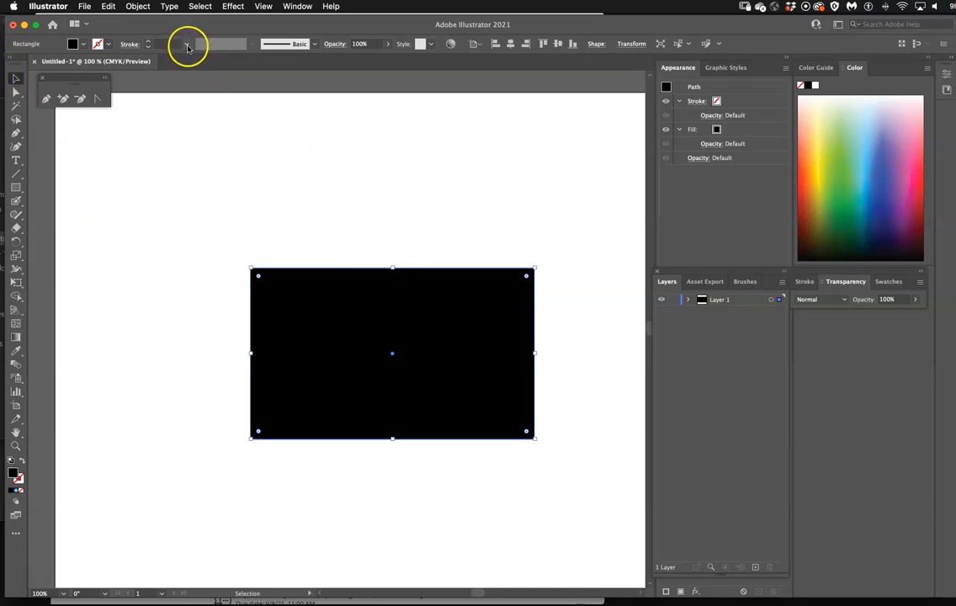
{"action": "left_click", "coordinate": [808, 166]}
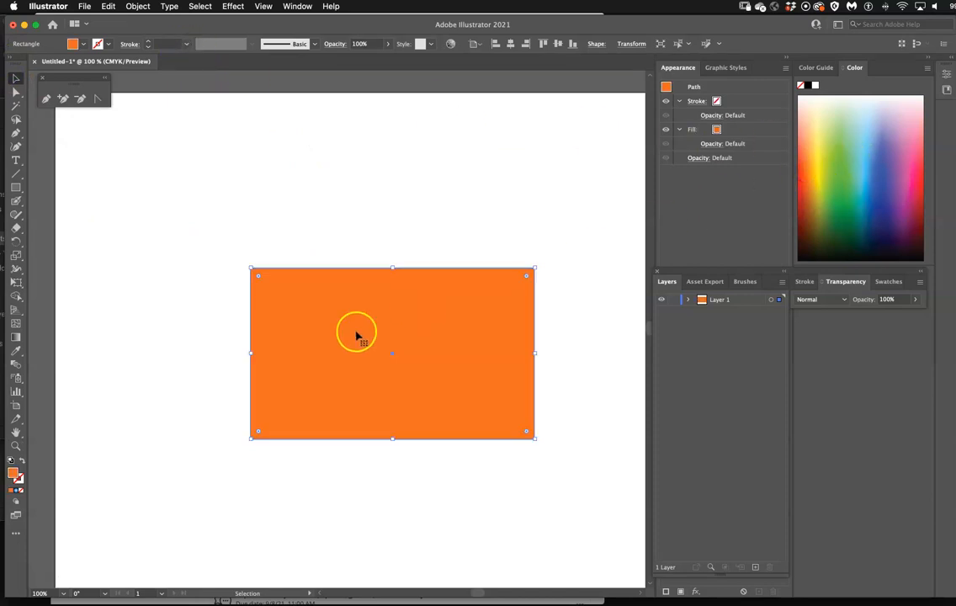
{"action": "left_click", "coordinate": [23, 461]}
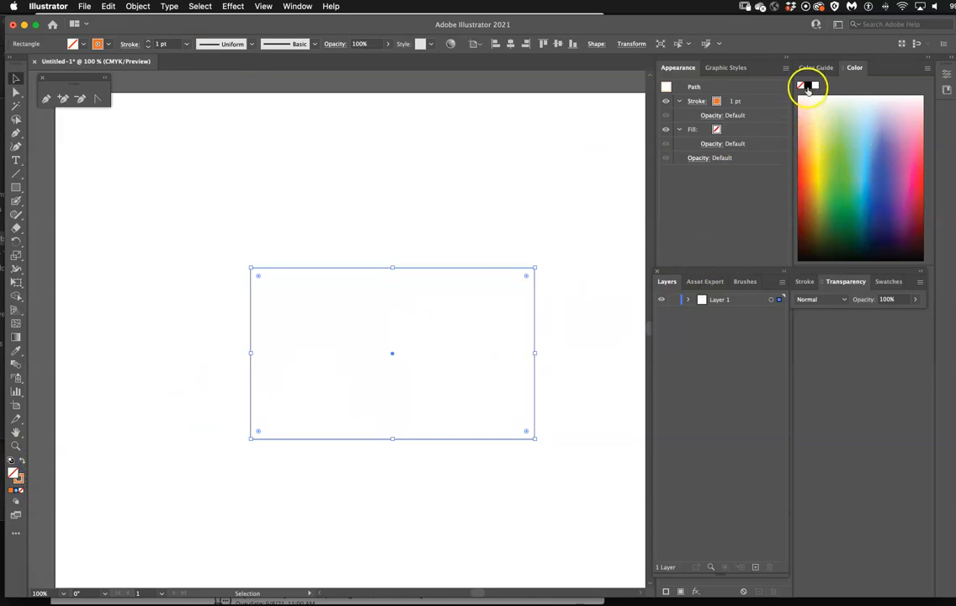
{"action": "left_click", "coordinate": [808, 86]}
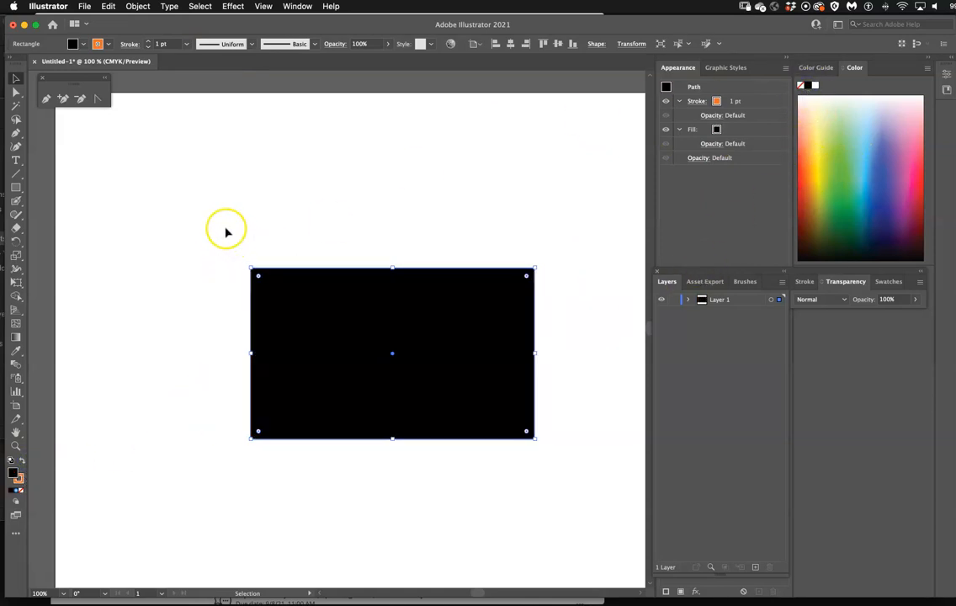
{"action": "left_click", "coordinate": [128, 179]}
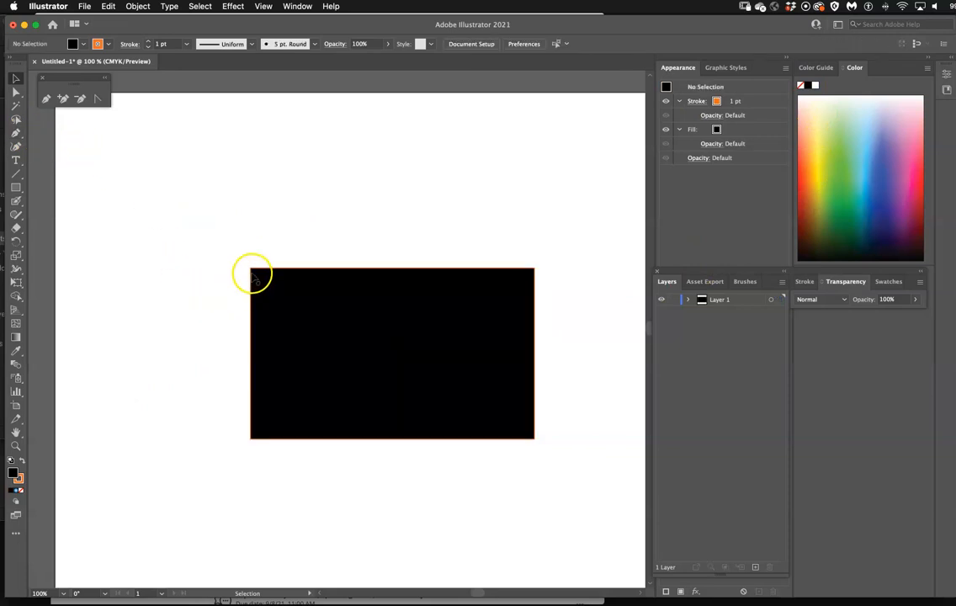
Step: Set the rectangle's stroke weight to 10 pt and deselect it
{"action": "left_click", "coordinate": [272, 357]}
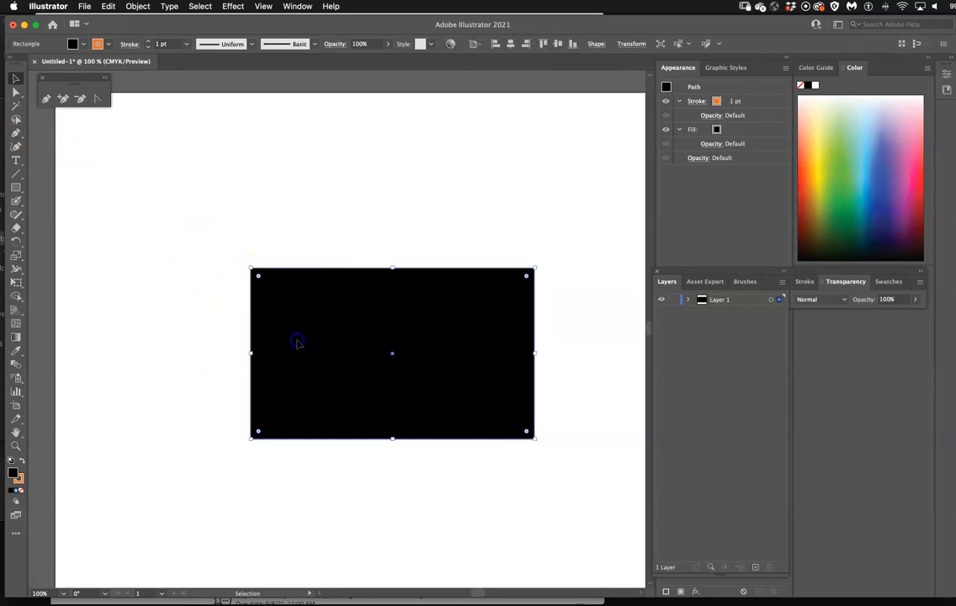
{"action": "left_click", "coordinate": [188, 45]}
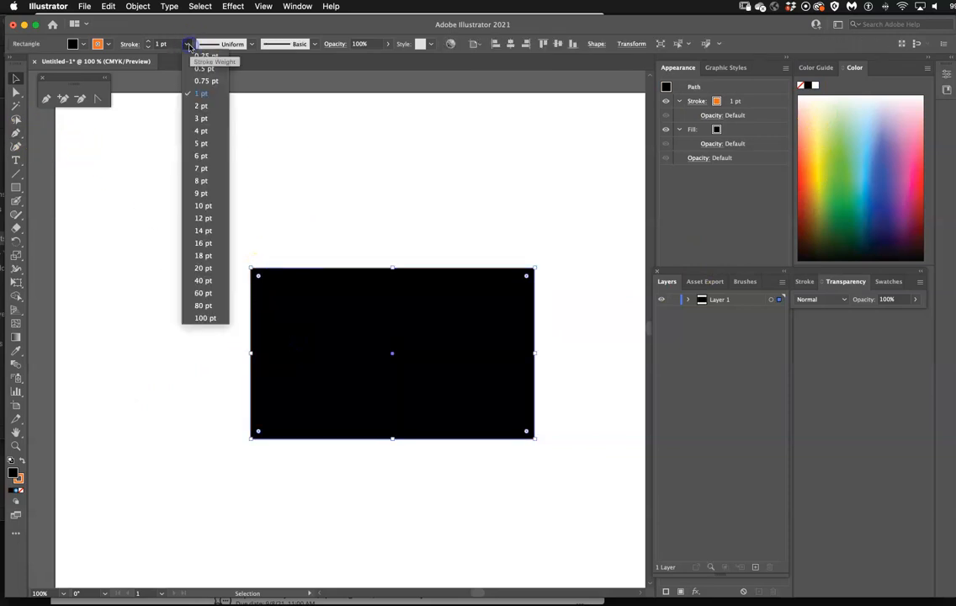
{"action": "left_click", "coordinate": [206, 211]}
{"action": "left_click", "coordinate": [194, 259]}
{"action": "scroll", "coordinate": [293, 303], "scroll_direction": "left", "scroll_amount": 1}
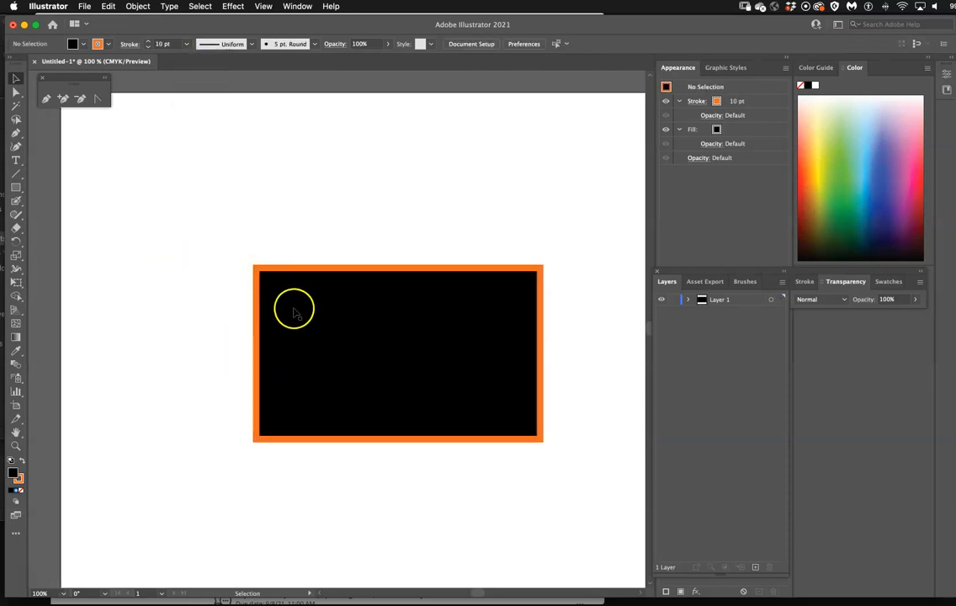
Step: Choose an 80 pt stroke weight with nothing selected, then select the rectangle and set its stroke to 100 pt
{"action": "left_click", "coordinate": [189, 46]}
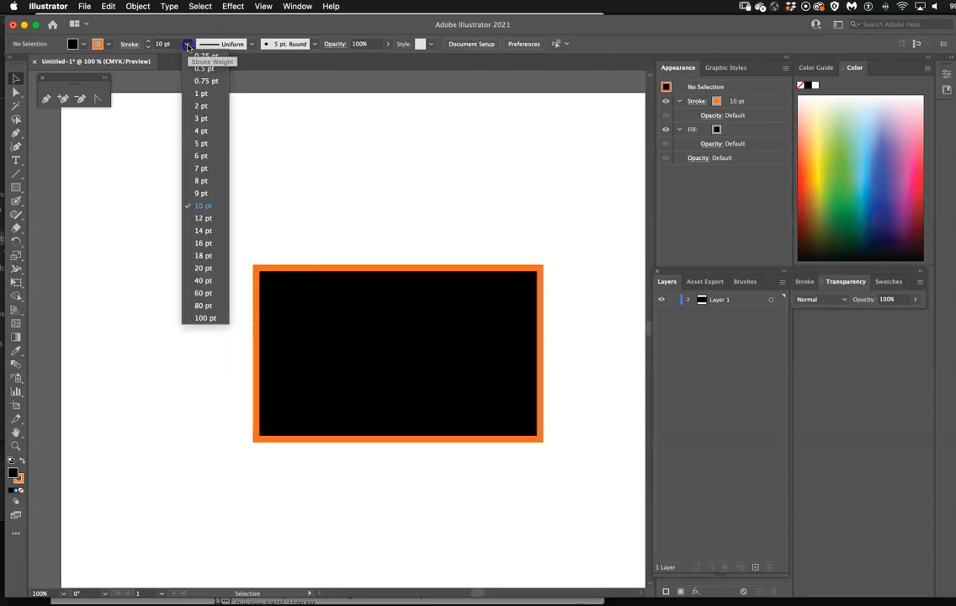
{"action": "left_click", "coordinate": [211, 308]}
{"action": "left_click", "coordinate": [315, 310]}
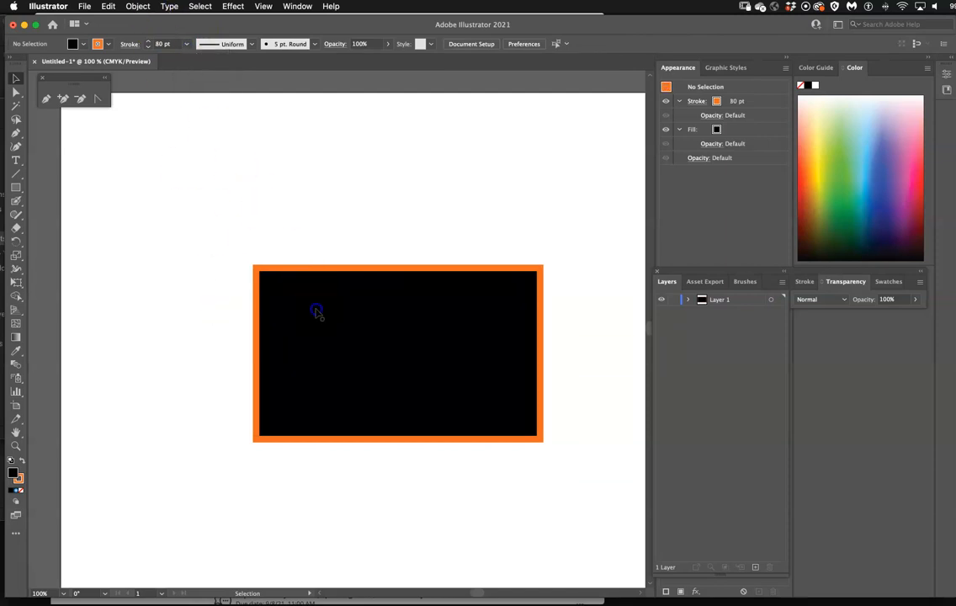
{"action": "left_click", "coordinate": [187, 44]}
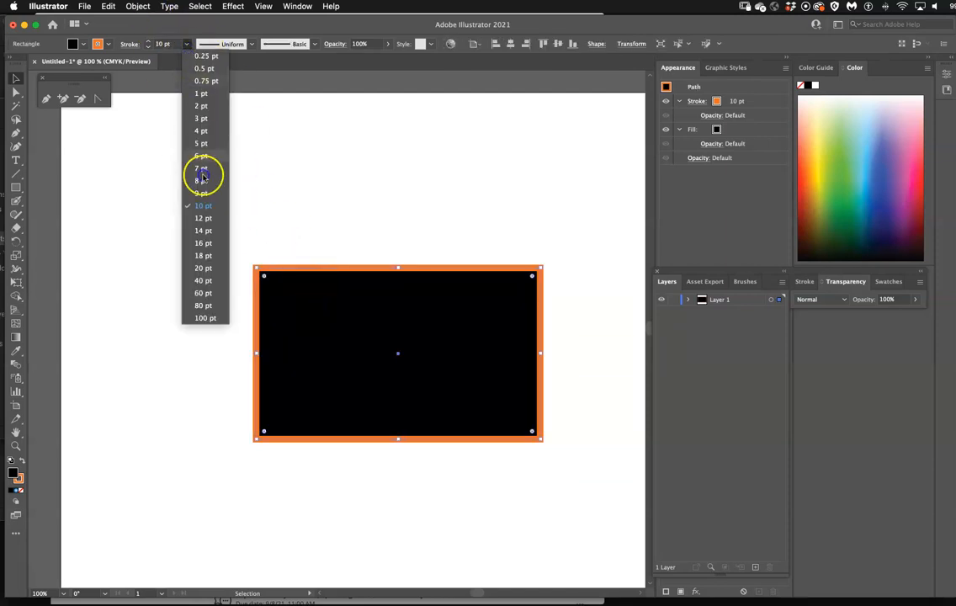
{"action": "left_click", "coordinate": [214, 320]}
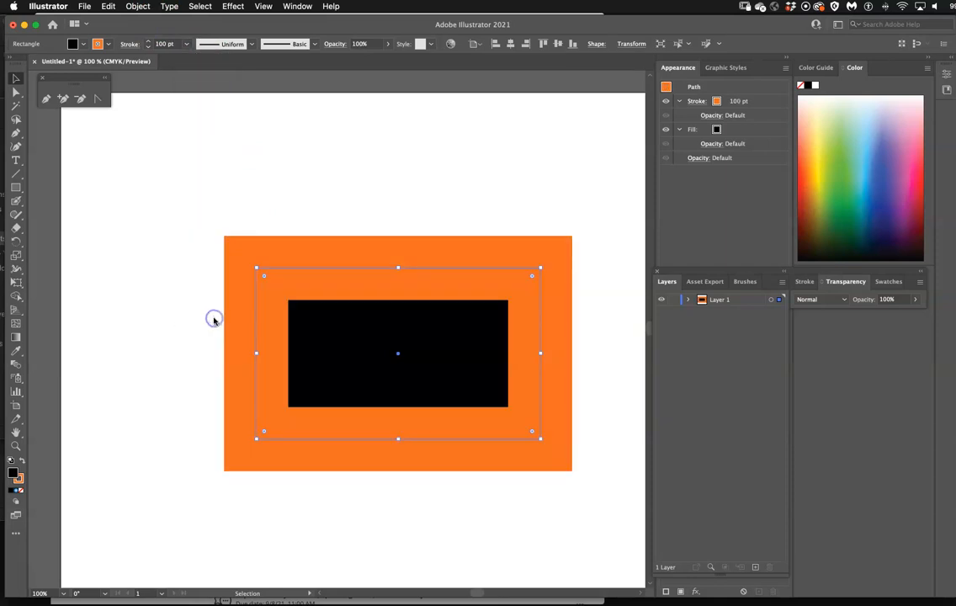
Step: Set the rectangle's stroke weight to 5 pt, deselect it, and select it again
{"action": "left_click", "coordinate": [187, 45]}
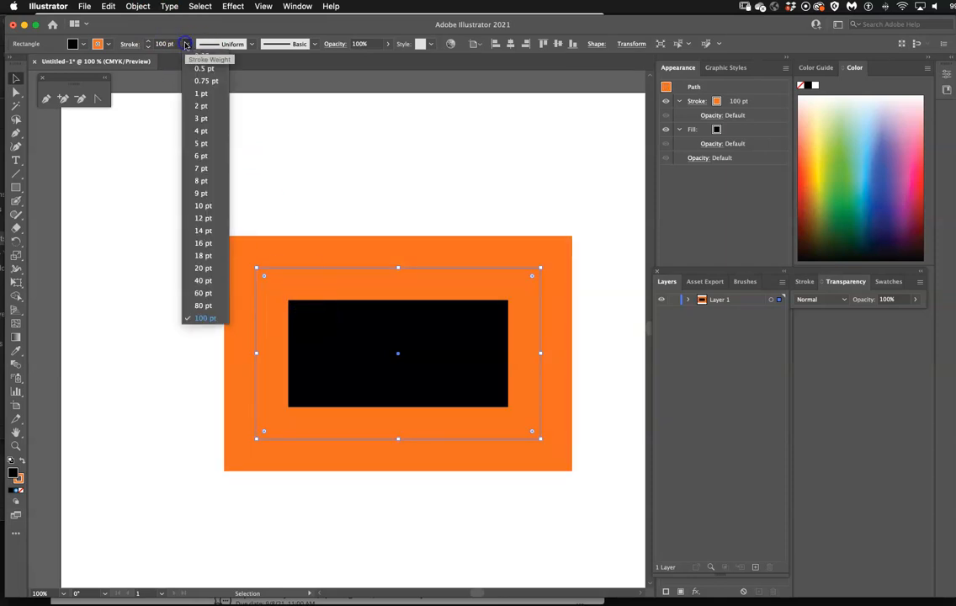
{"action": "left_click", "coordinate": [203, 143]}
{"action": "left_click", "coordinate": [277, 164]}
{"action": "left_click", "coordinate": [359, 348]}
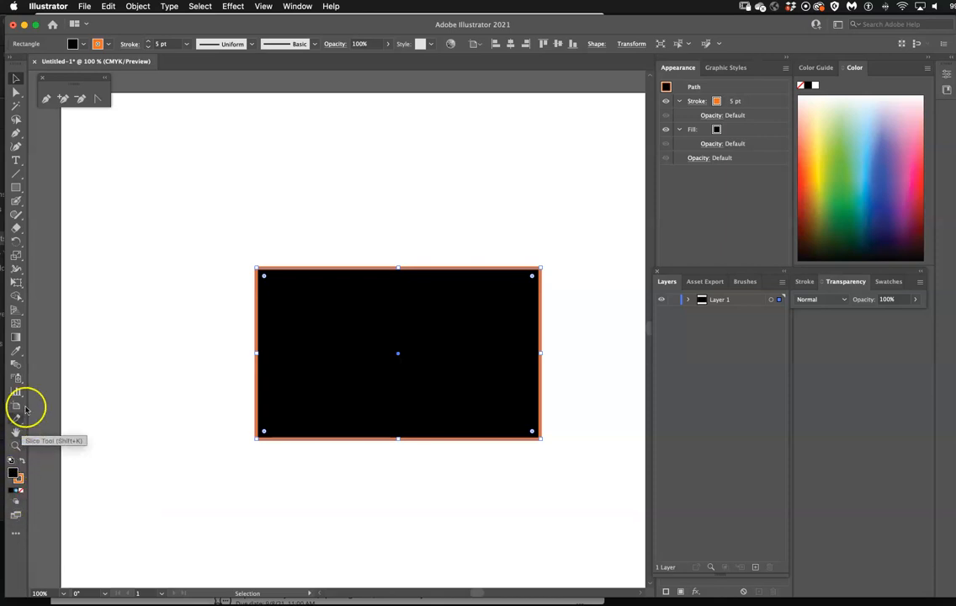
Step: Make the stroke the active color attribute and use the Eyedropper to color the rectangle's stroke green
{"action": "left_click", "coordinate": [19, 479]}
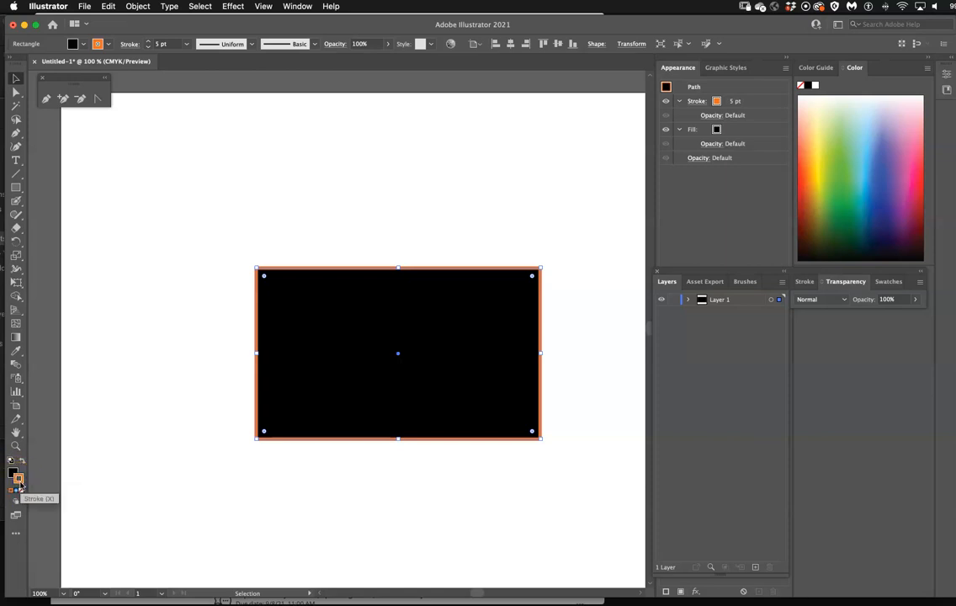
{"action": "left_click", "coordinate": [14, 475]}
{"action": "left_click", "coordinate": [19, 481]}
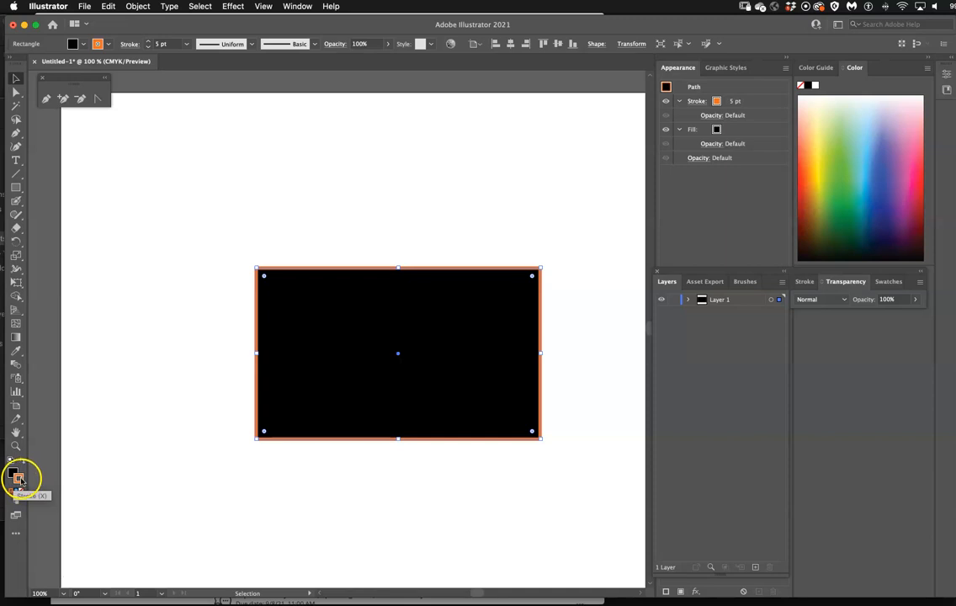
{"action": "left_click", "coordinate": [16, 351]}
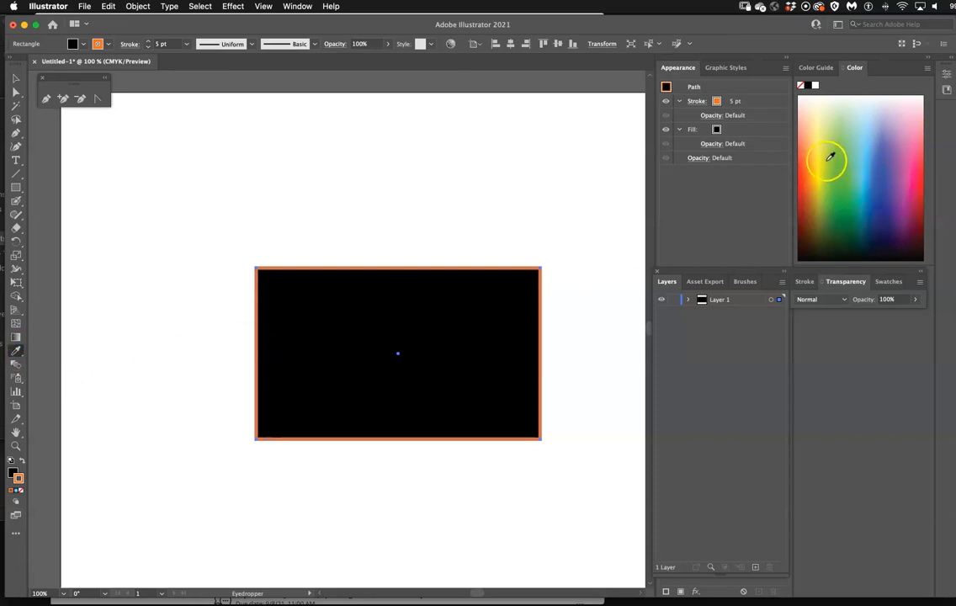
{"action": "left_click", "coordinate": [847, 192]}
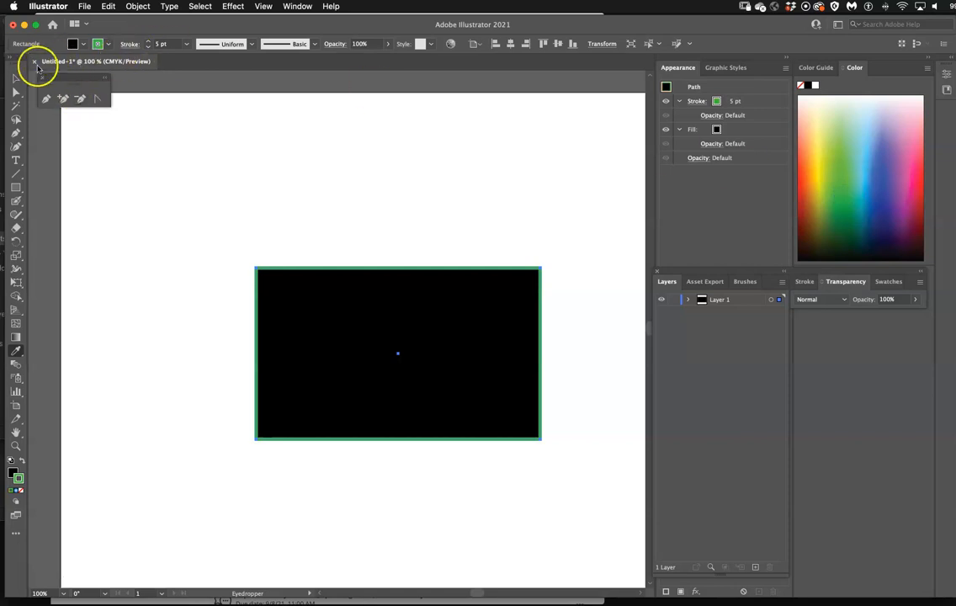
Step: Change the rectangle's fill to dark blue and deselect it with the Selection tool
{"action": "left_click", "coordinate": [12, 472]}
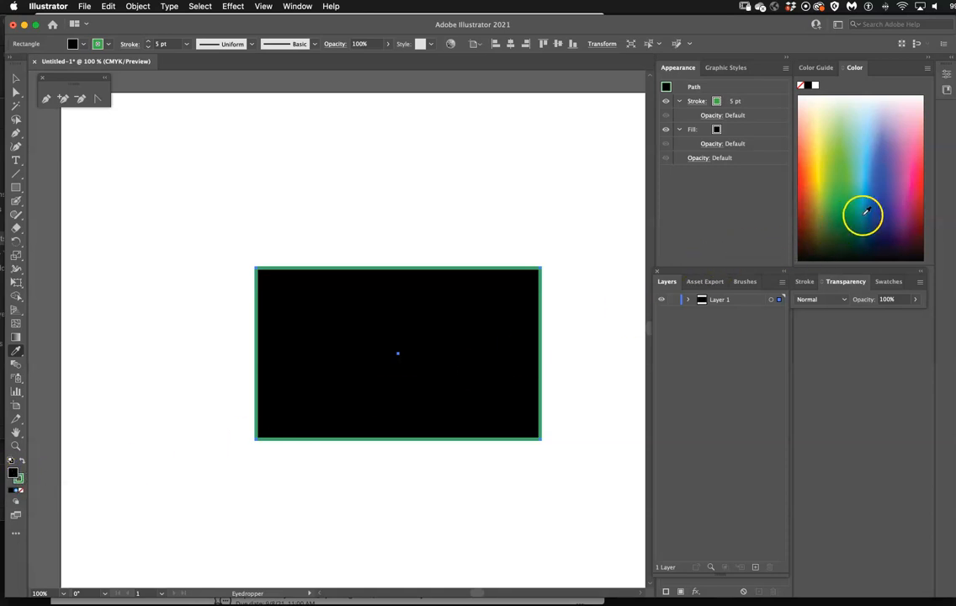
{"action": "left_click", "coordinate": [888, 211]}
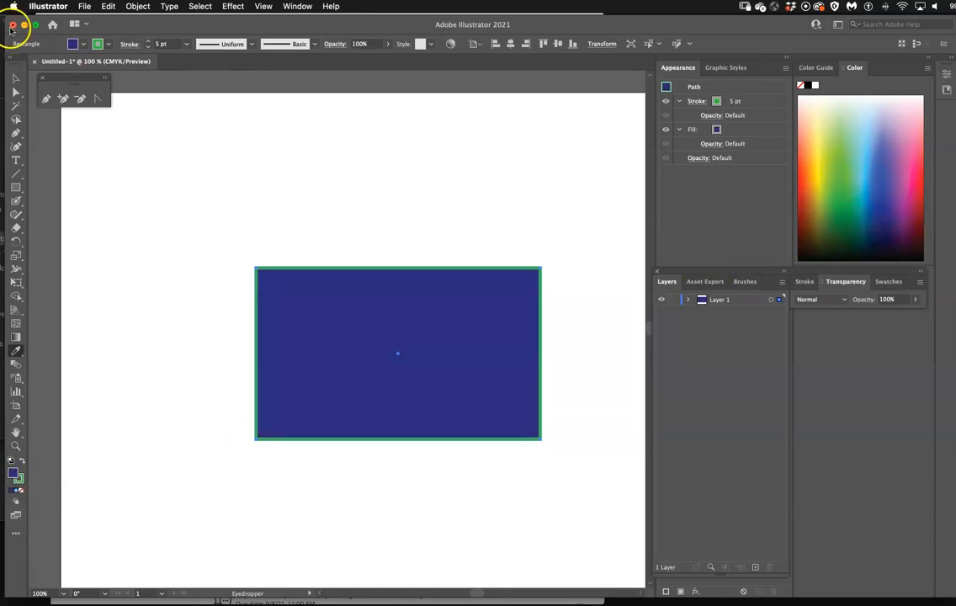
{"action": "left_click", "coordinate": [15, 78]}
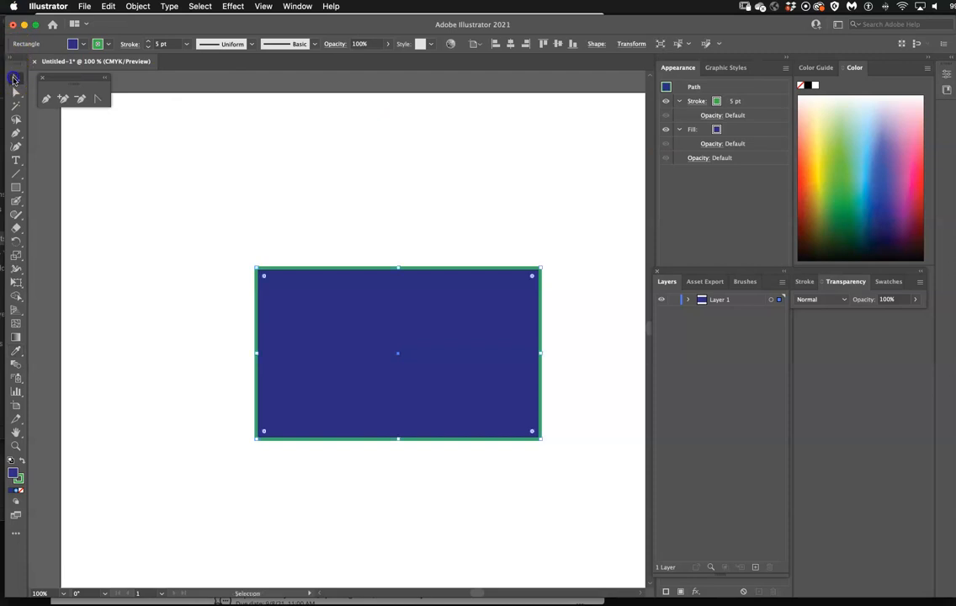
{"action": "left_click", "coordinate": [143, 206]}
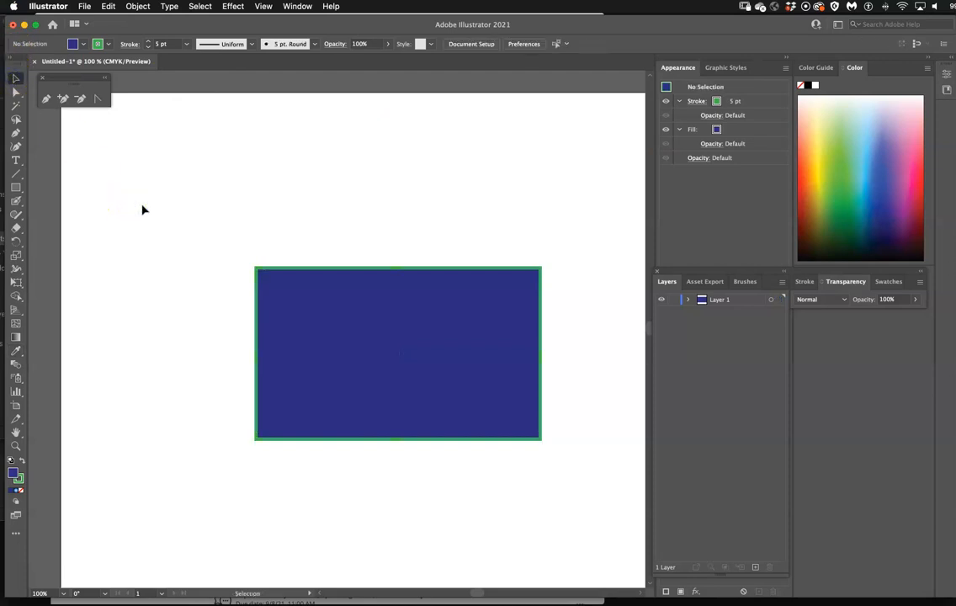